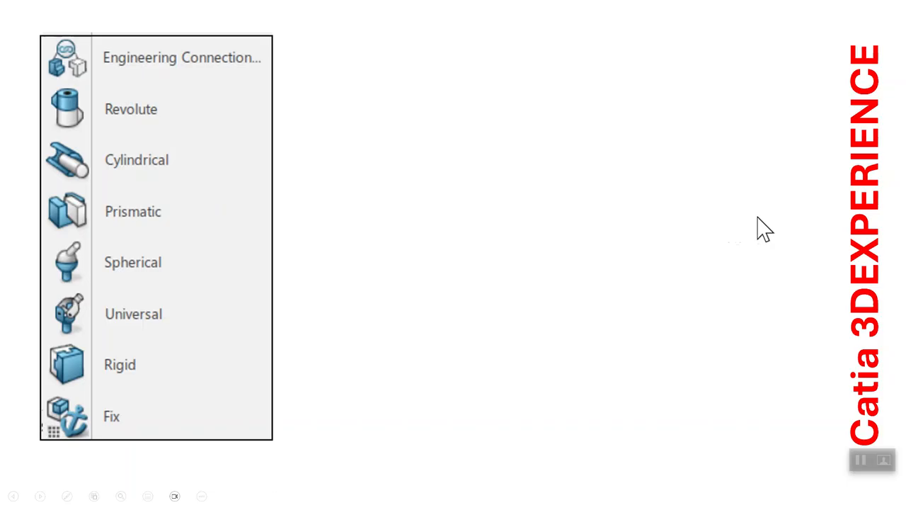
{"action": "left_click", "coordinate": [758, 217]}
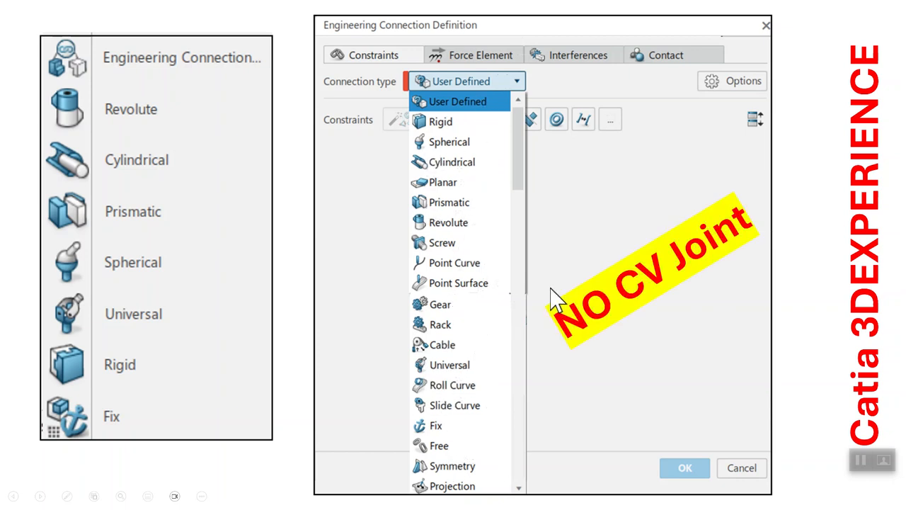
{"action": "left_click", "coordinate": [579, 196]}
{"action": "left_click", "coordinate": [580, 196]}
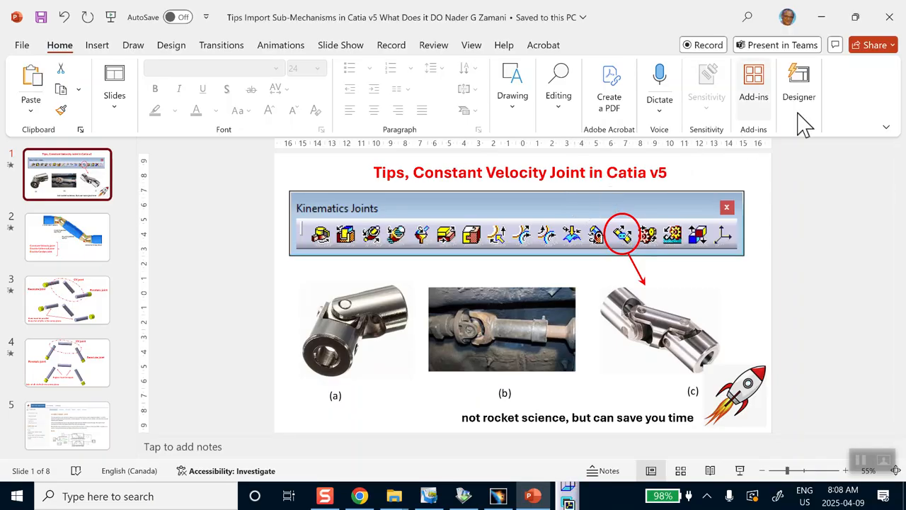
Switch to CATIA V5 and insert a new part into Product1
{"action": "left_click", "coordinate": [499, 496]}
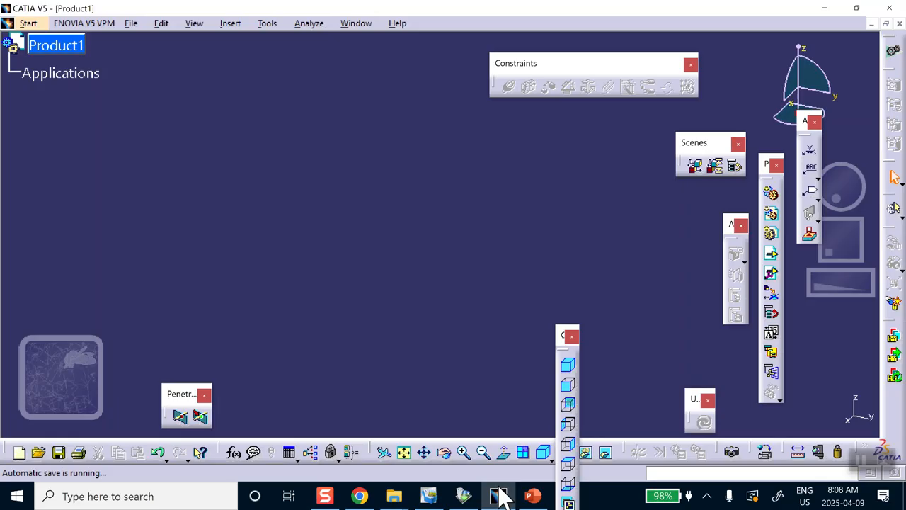
{"action": "left_click", "coordinate": [231, 23]}
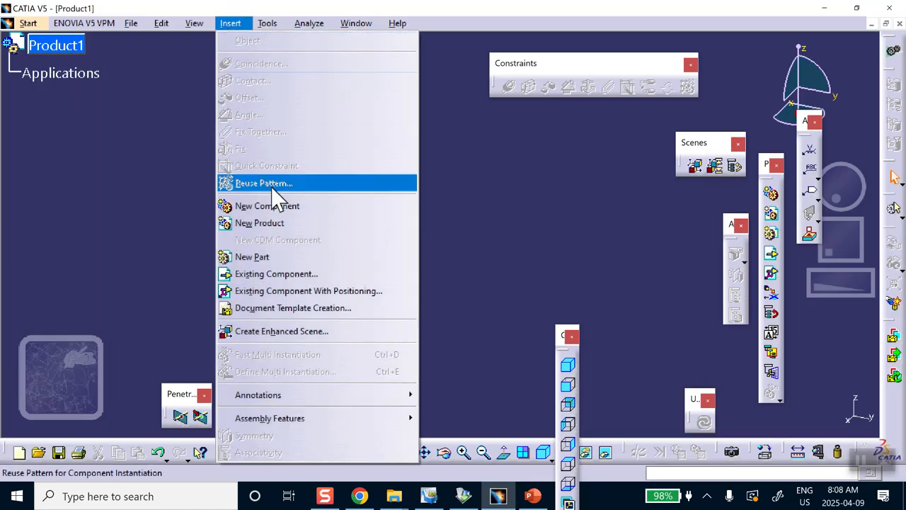
{"action": "left_click", "coordinate": [252, 257]}
{"action": "left_click", "coordinate": [63, 47]}
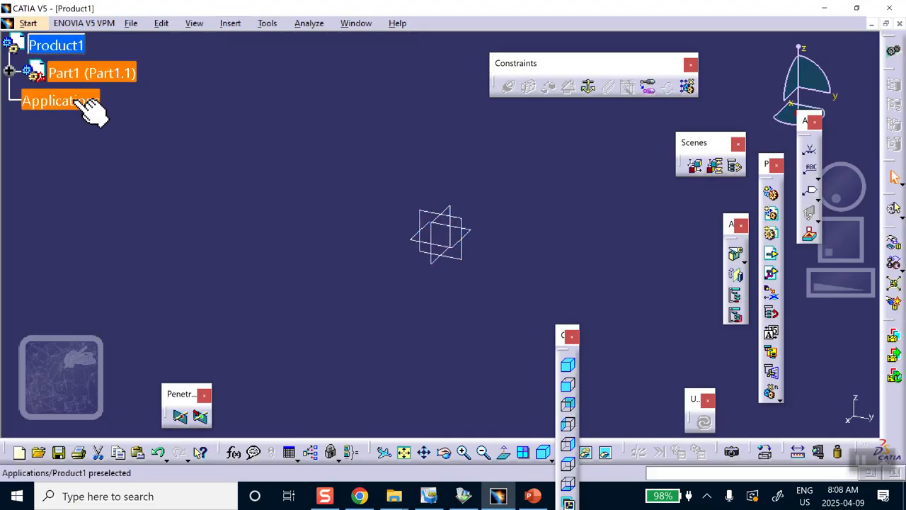
Rename the new part by setting both its instance name and part number to shaft
{"action": "left_click", "coordinate": [9, 71]}
{"action": "right_click", "coordinate": [80, 68]}
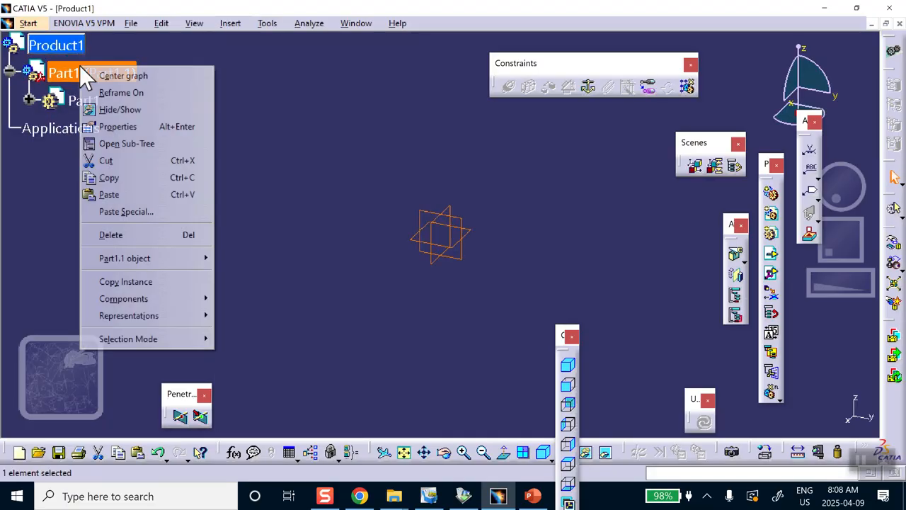
{"action": "left_click", "coordinate": [114, 125]}
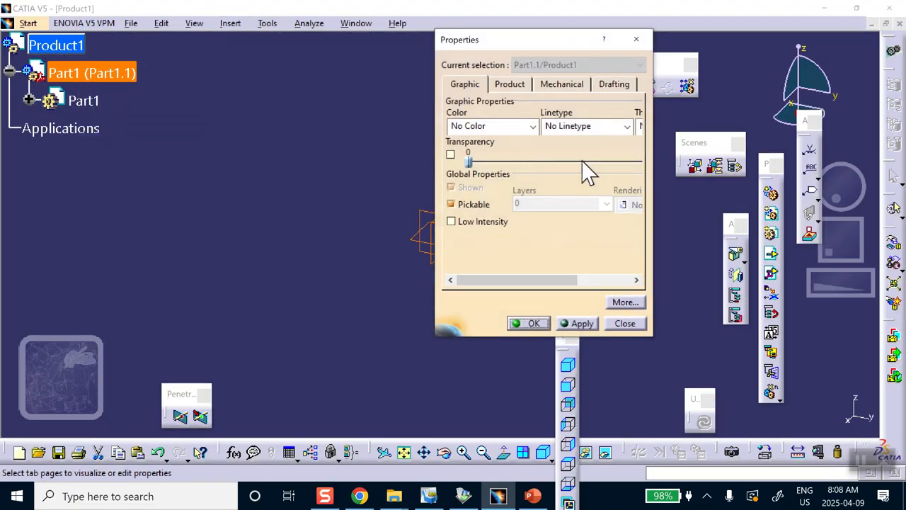
{"action": "left_click", "coordinate": [508, 84]}
{"action": "left_click", "coordinate": [540, 142]}
{"action": "left_click_drag", "start_coordinate": [540, 141], "coordinate": [444, 146]}
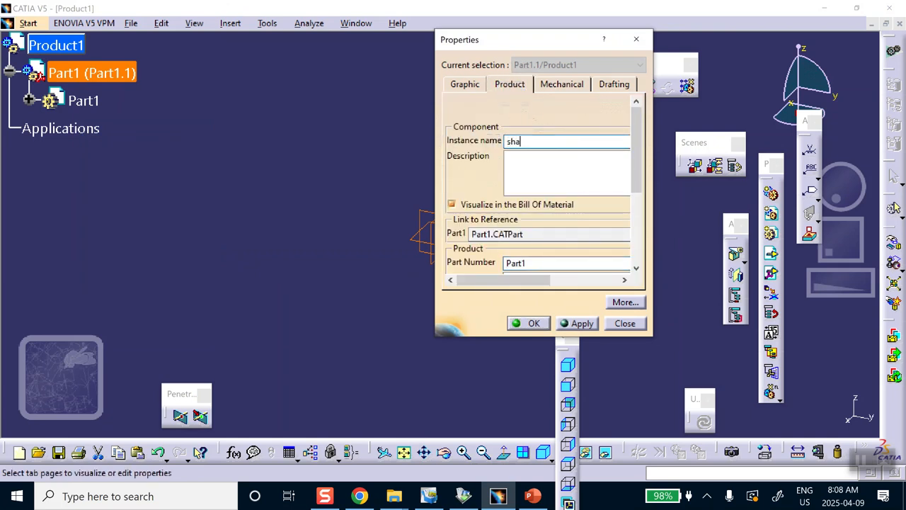
{"action": "left_click", "coordinate": [530, 265]}
{"action": "left_click_drag", "start_coordinate": [530, 264], "coordinate": [449, 255]}
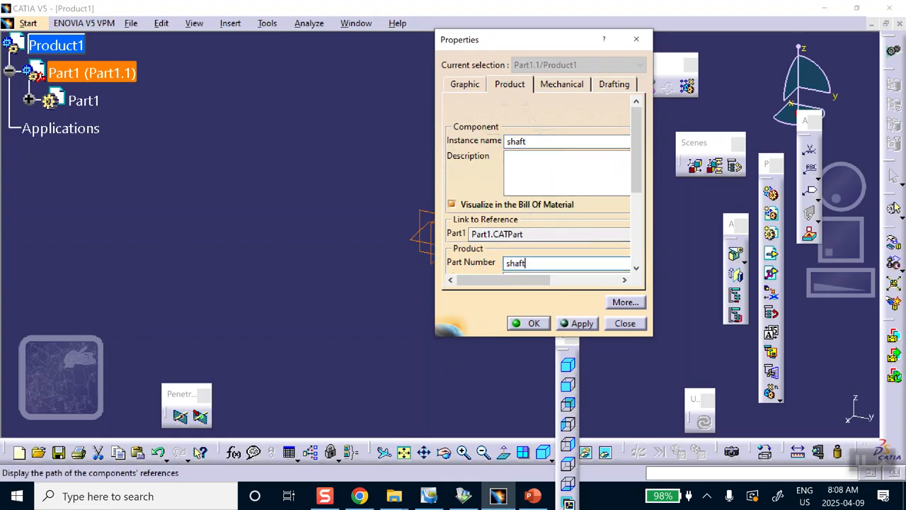
{"action": "left_click", "coordinate": [530, 324]}
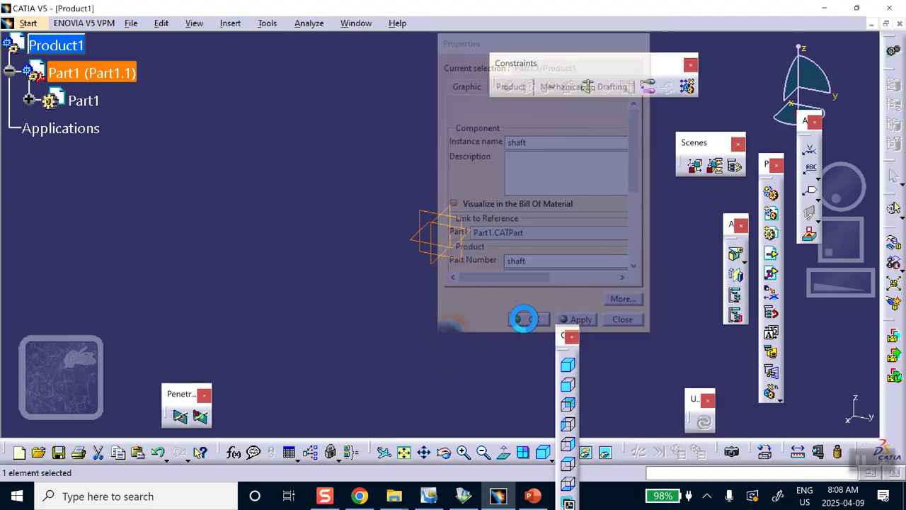
Activate the shaft part for editing in Part Design and start a sketch on its yz plane
{"action": "double_click", "coordinate": [82, 101]}
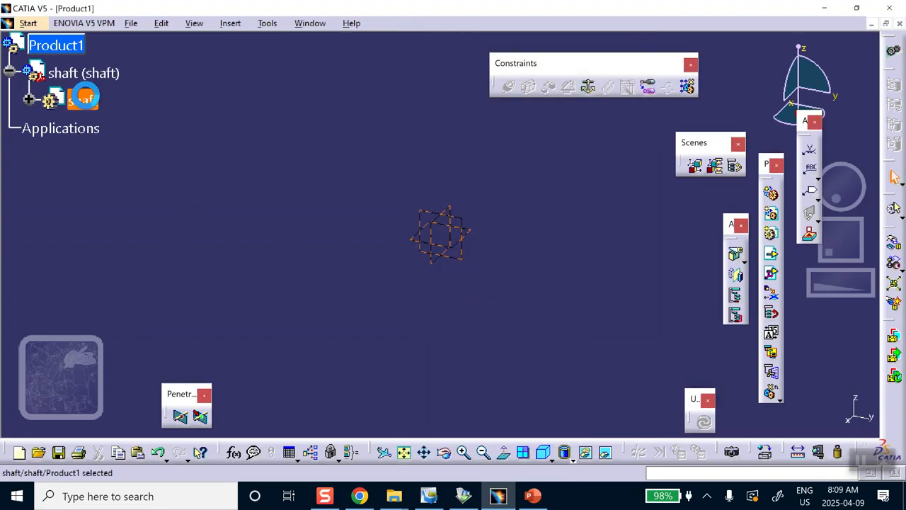
{"action": "left_click", "coordinate": [101, 107]}
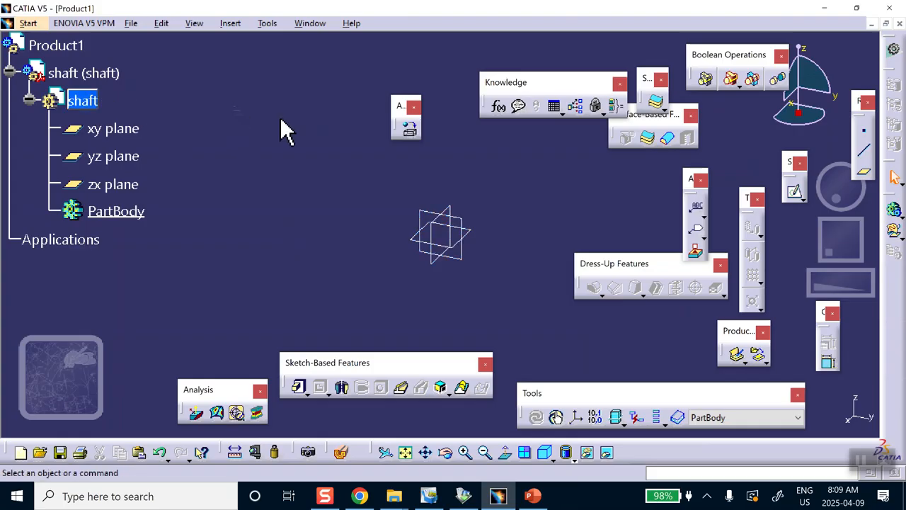
{"action": "left_click", "coordinate": [468, 230]}
{"action": "left_click", "coordinate": [457, 218]}
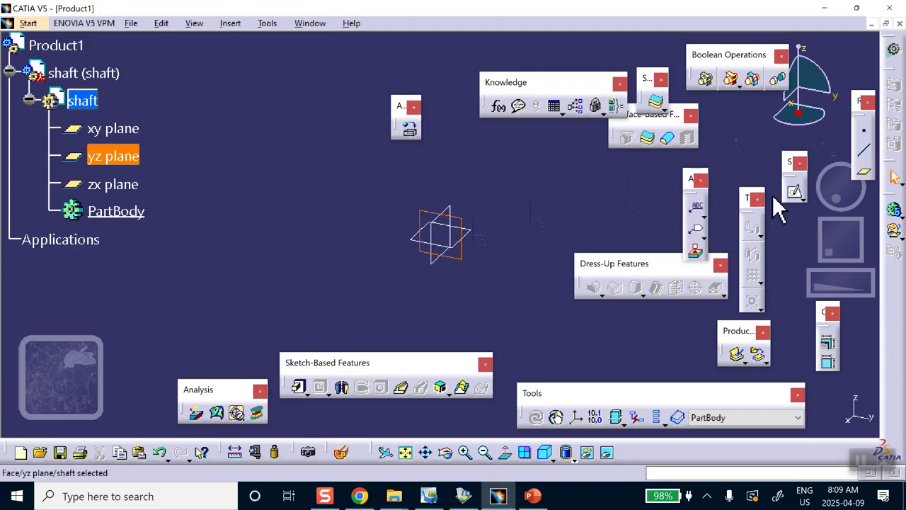
{"action": "left_click", "coordinate": [795, 193]}
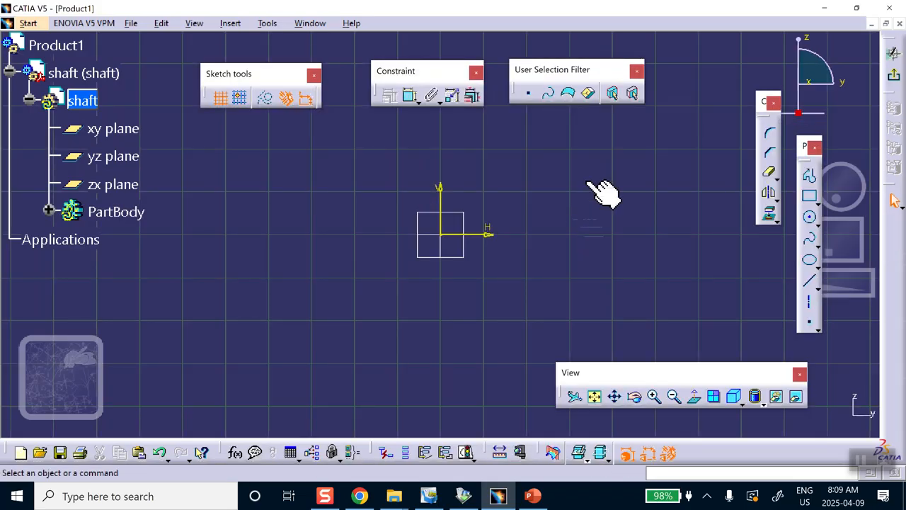
Sketch a circle centered on the sketch origin
{"action": "left_click", "coordinate": [811, 218]}
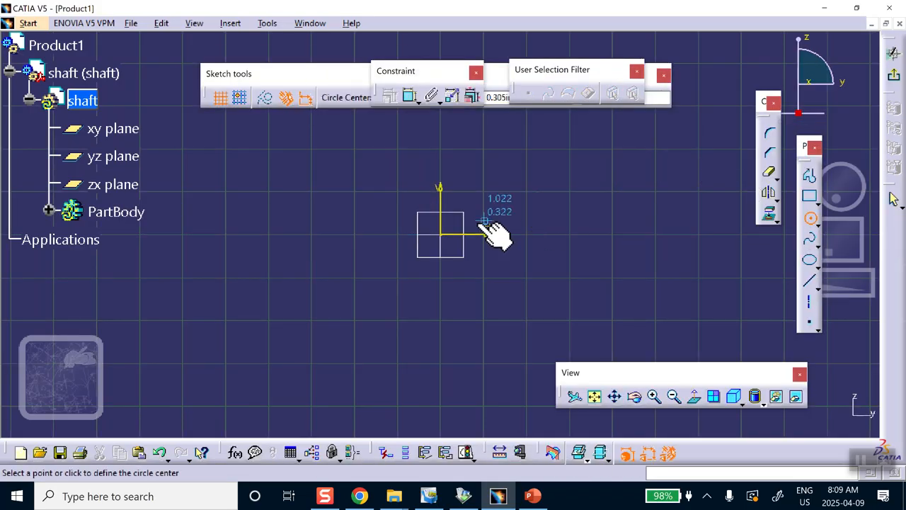
{"action": "left_click", "coordinate": [431, 226]}
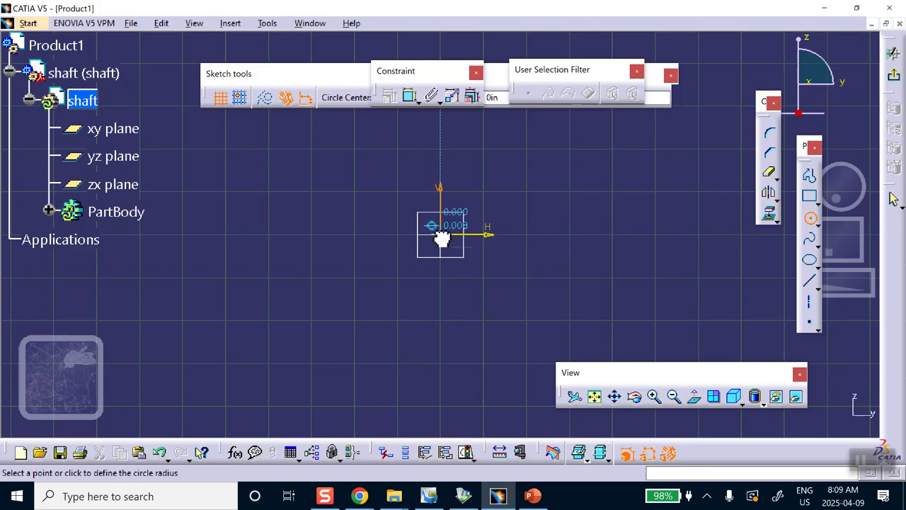
{"action": "left_click", "coordinate": [480, 262]}
{"action": "left_click", "coordinate": [487, 221]}
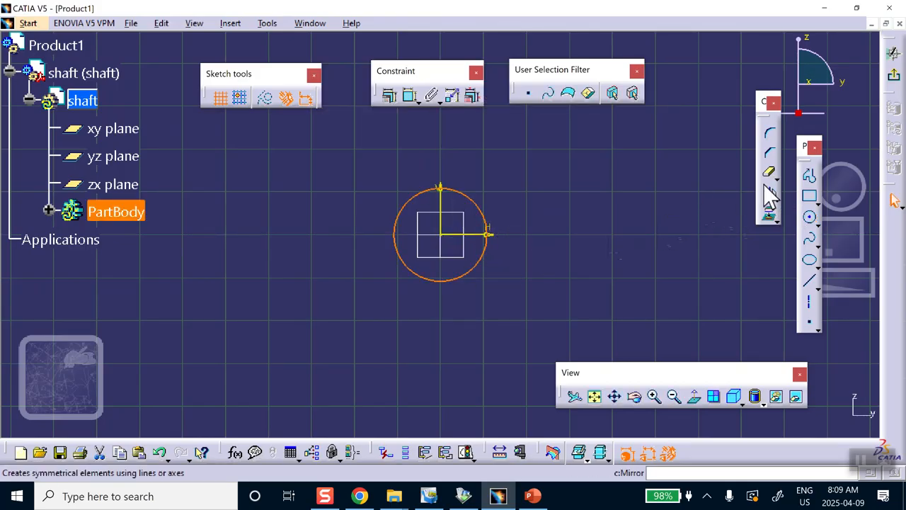
Draw a centered rectangle about 1.2 in wide, with its center on the H axis, straddling the circle's positive-H edge
{"action": "left_click", "coordinate": [811, 198]}
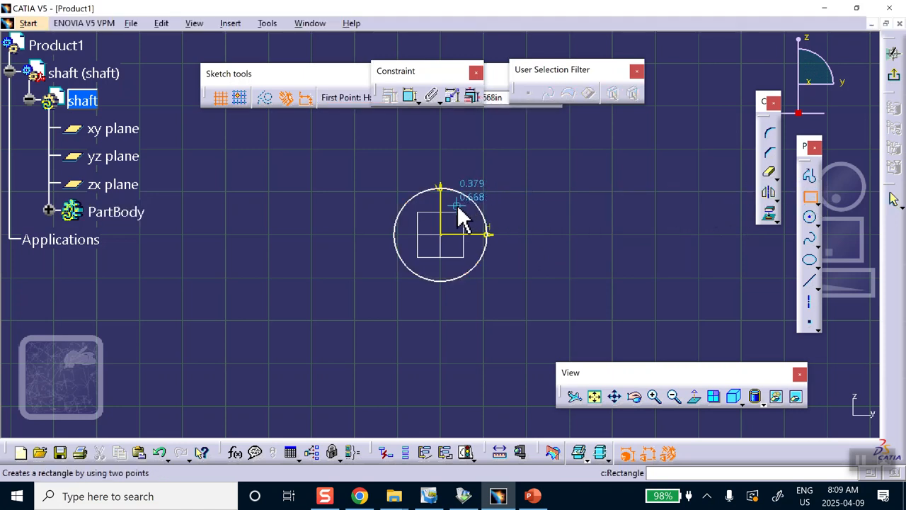
{"action": "left_click", "coordinate": [819, 205]}
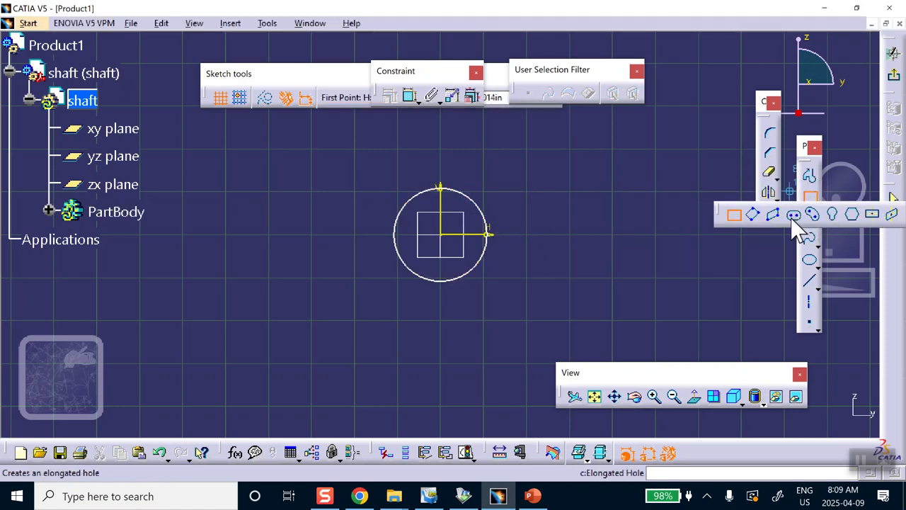
{"action": "left_click", "coordinate": [872, 213]}
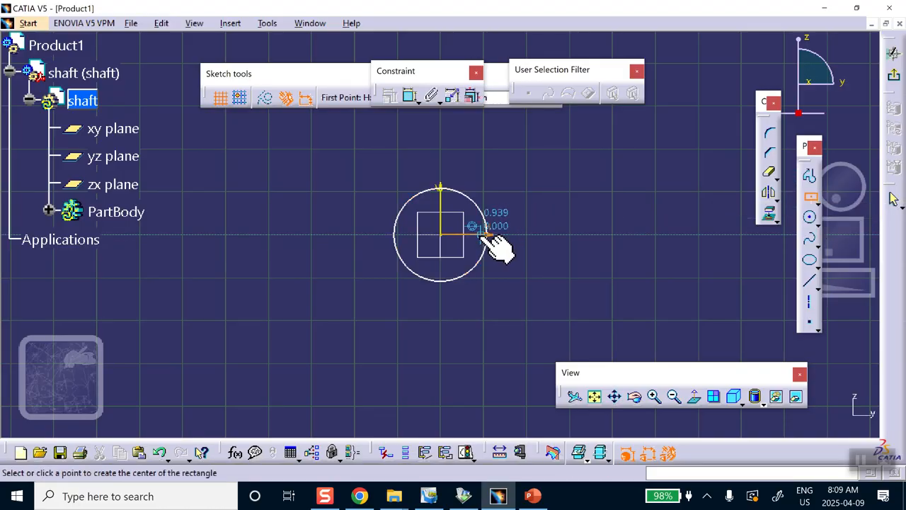
{"action": "left_click", "coordinate": [494, 234]}
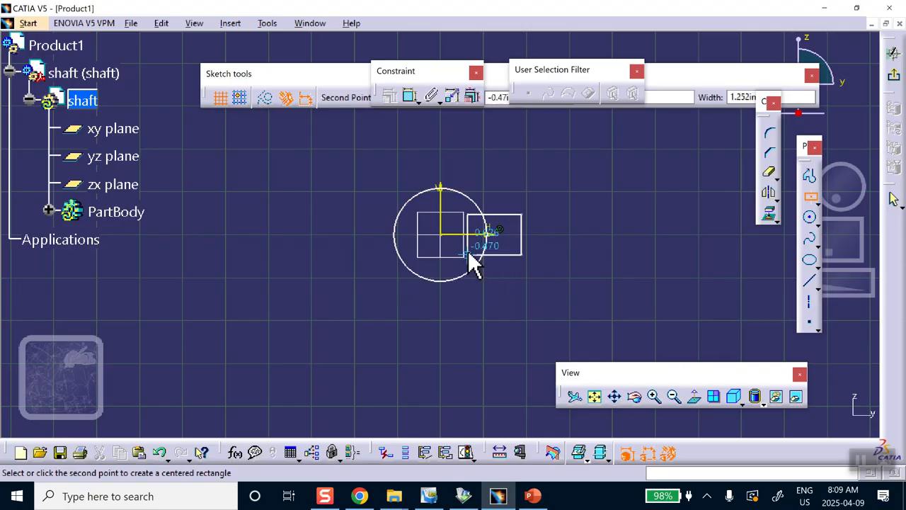
{"action": "left_click", "coordinate": [469, 257]}
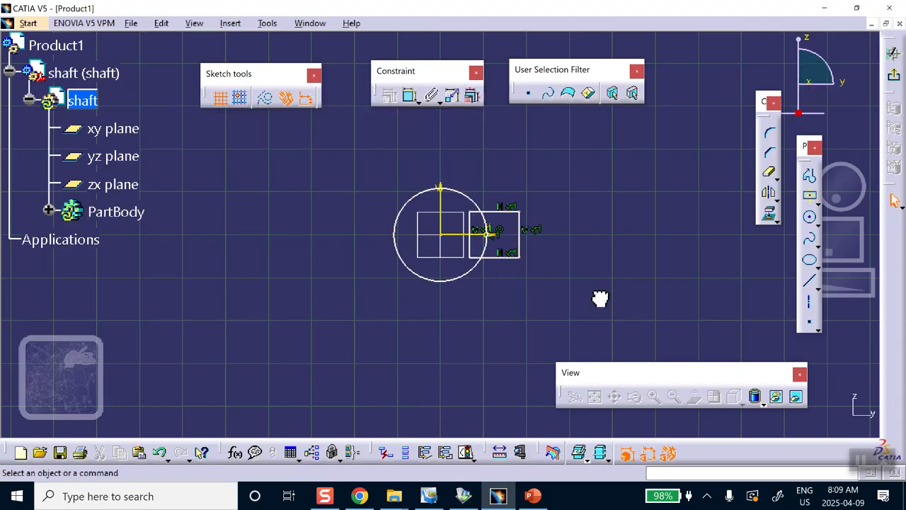
Quick Trim the rectangle's outer vertical side and the part of its upper line that extends beyond the circle
{"action": "left_click", "coordinate": [777, 183]}
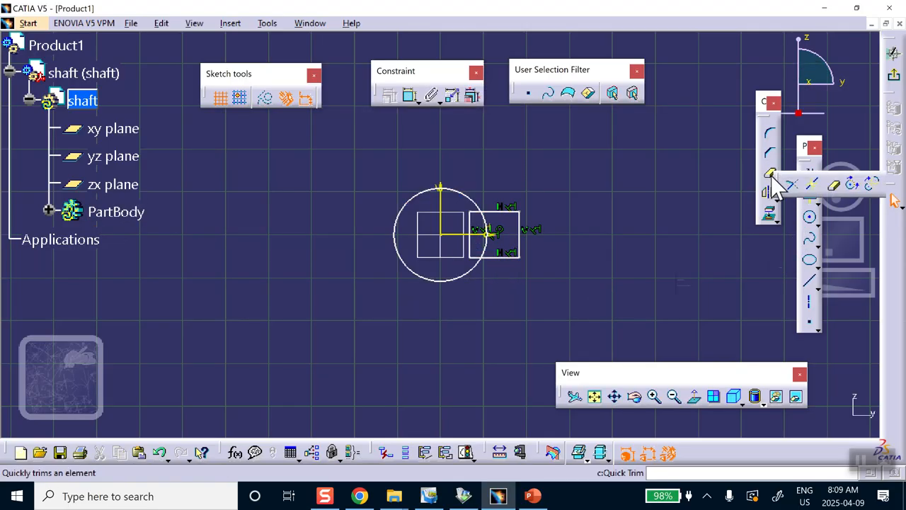
{"action": "left_click", "coordinate": [776, 186]}
{"action": "left_click", "coordinate": [522, 231]}
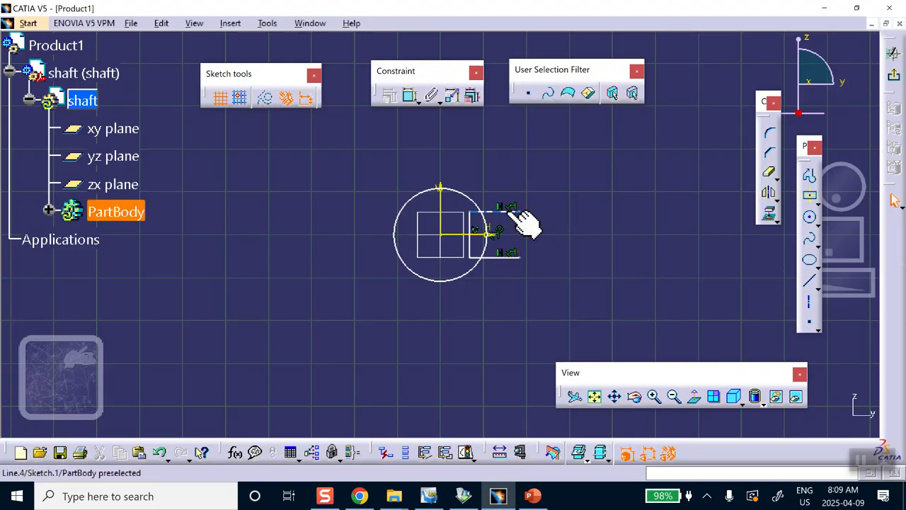
{"action": "left_click", "coordinate": [499, 217]}
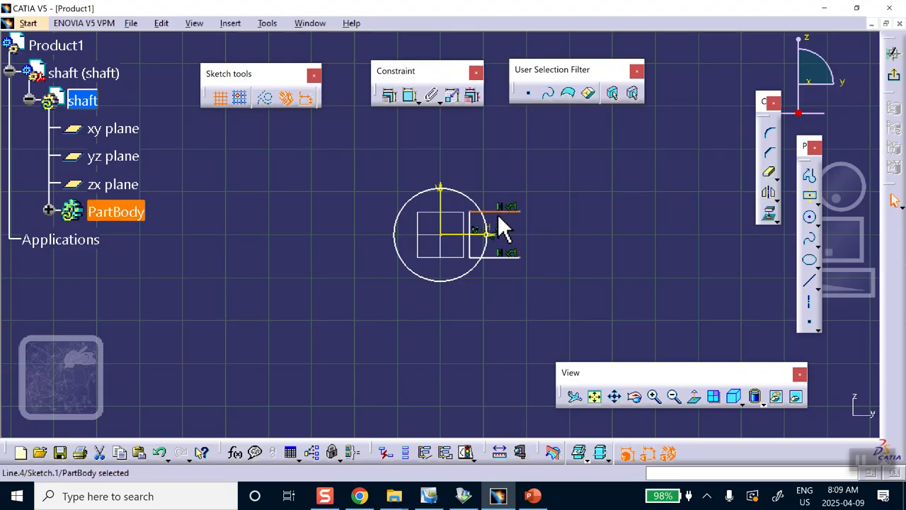
{"action": "left_click", "coordinate": [769, 177]}
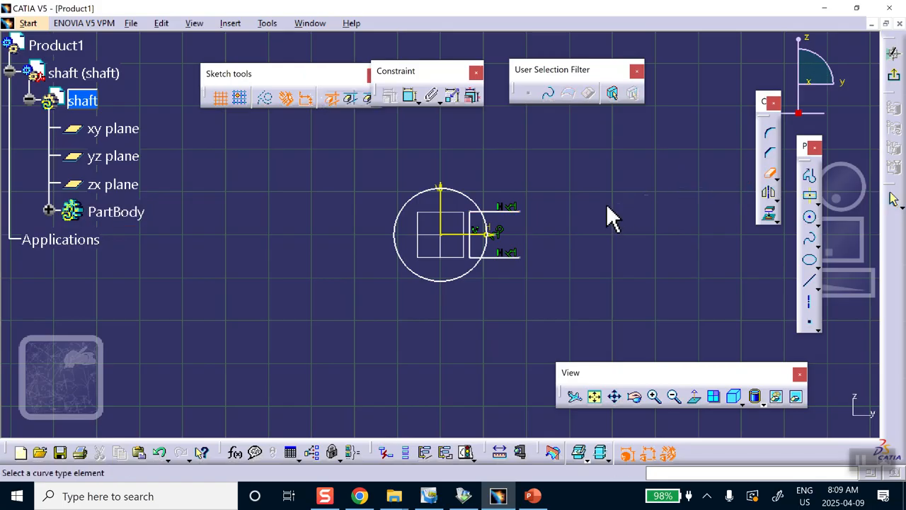
{"action": "left_click", "coordinate": [515, 211]}
Quick Trim the circle arc between the rectangle's horizontal lines and the lower line's overhang beyond the circle
{"action": "left_click", "coordinate": [487, 230]}
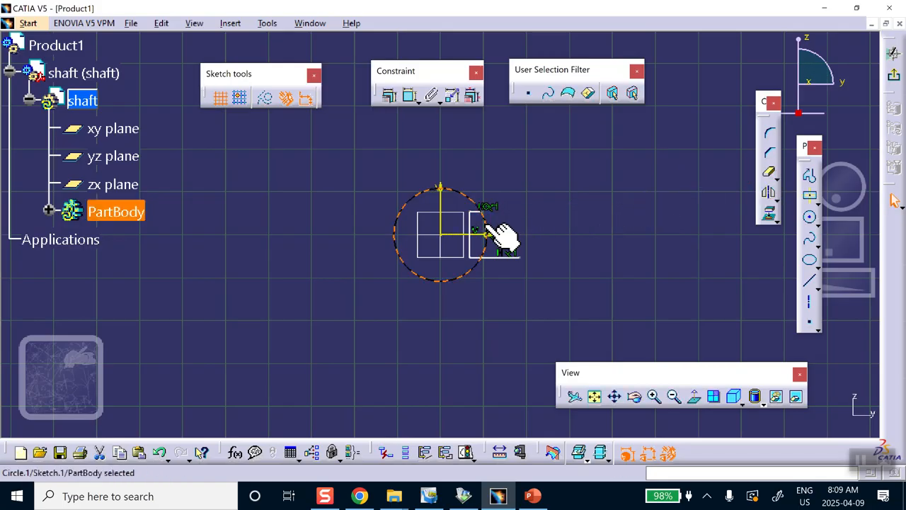
{"action": "left_click", "coordinate": [559, 213]}
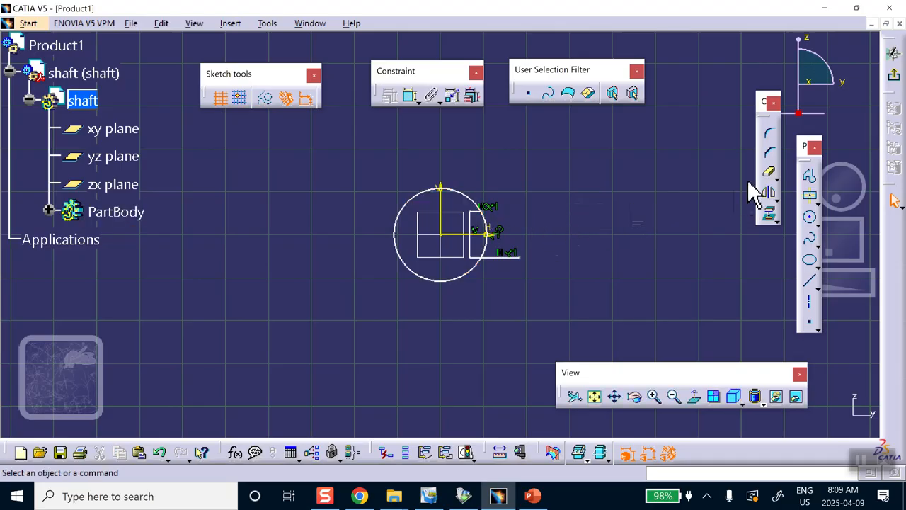
{"action": "left_click", "coordinate": [768, 174]}
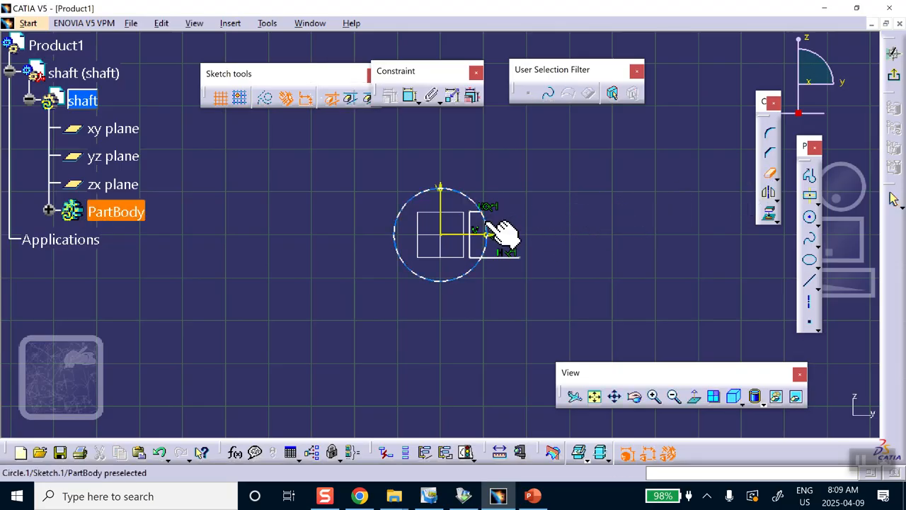
{"action": "left_click", "coordinate": [488, 226]}
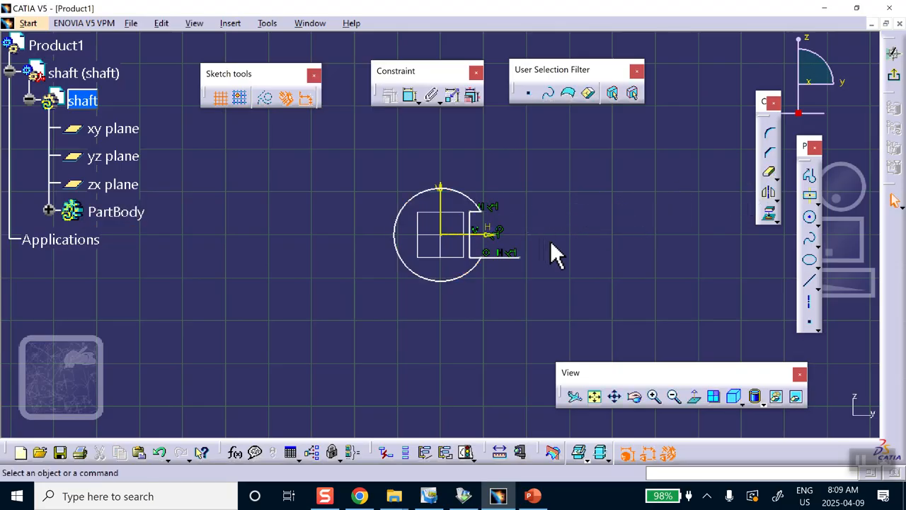
{"action": "left_click", "coordinate": [769, 172]}
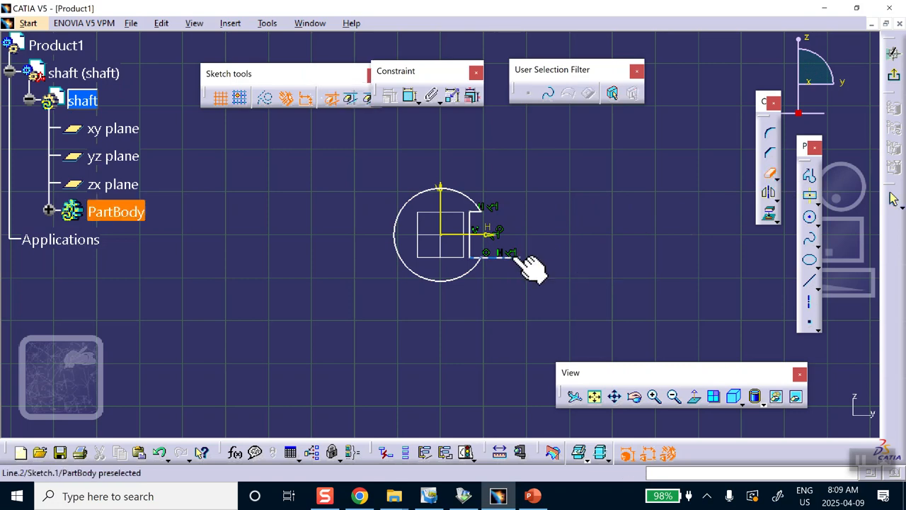
{"action": "left_click", "coordinate": [511, 255]}
Exit the sketch and pad the notched circular profile into a solid shaft
{"action": "left_click", "coordinate": [894, 74]}
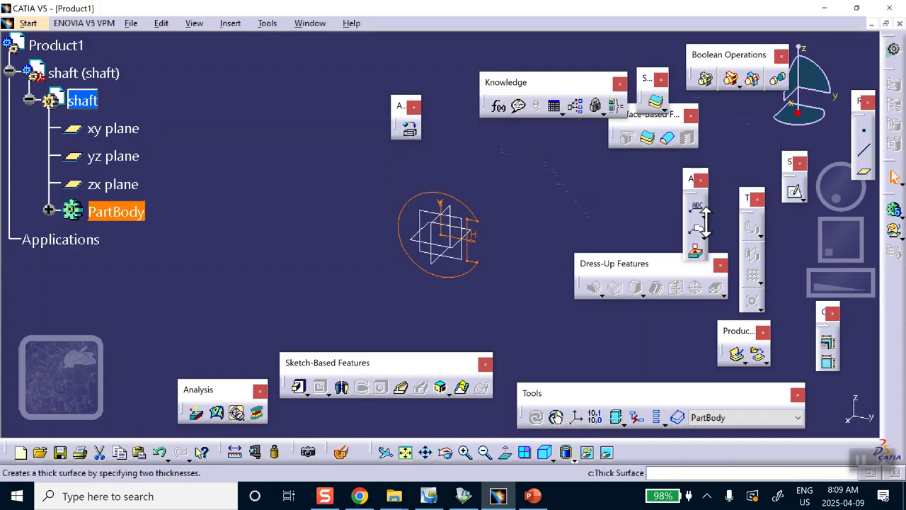
{"action": "left_click", "coordinate": [299, 384]}
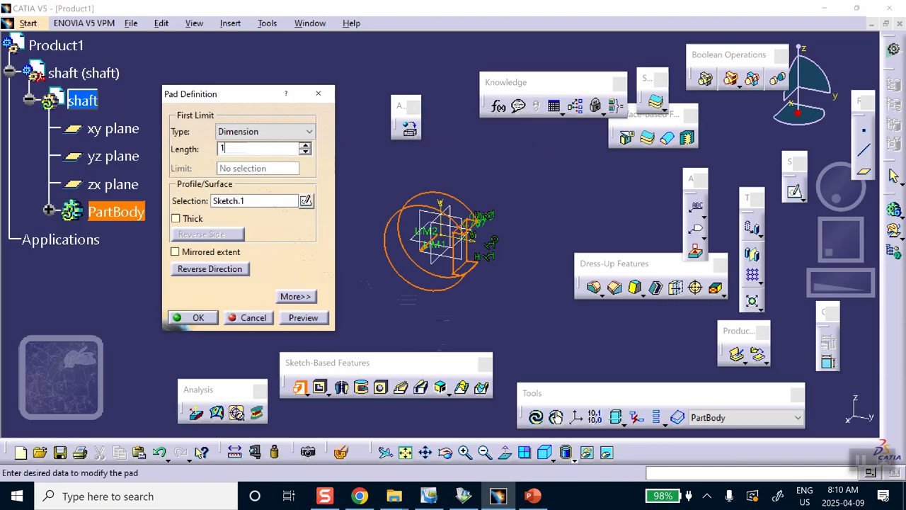
{"action": "key", "text": "Return"}
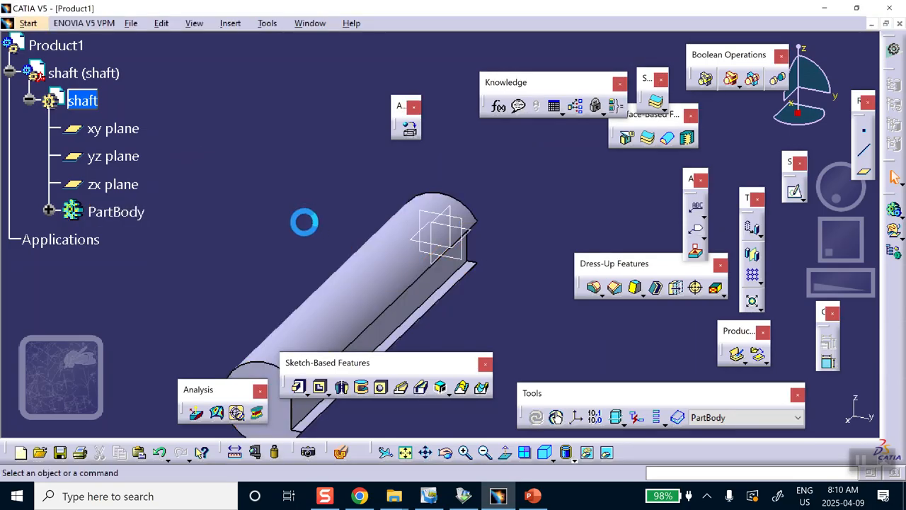
Set the length of the shaft's pad to 12 in
{"action": "middle_click_drag", "start_coordinate": [303, 217], "coordinate": [308, 142]}
{"action": "middle_click_drag", "start_coordinate": [333, 269], "coordinate": [205, 239]}
{"action": "double_click", "coordinate": [248, 241]}
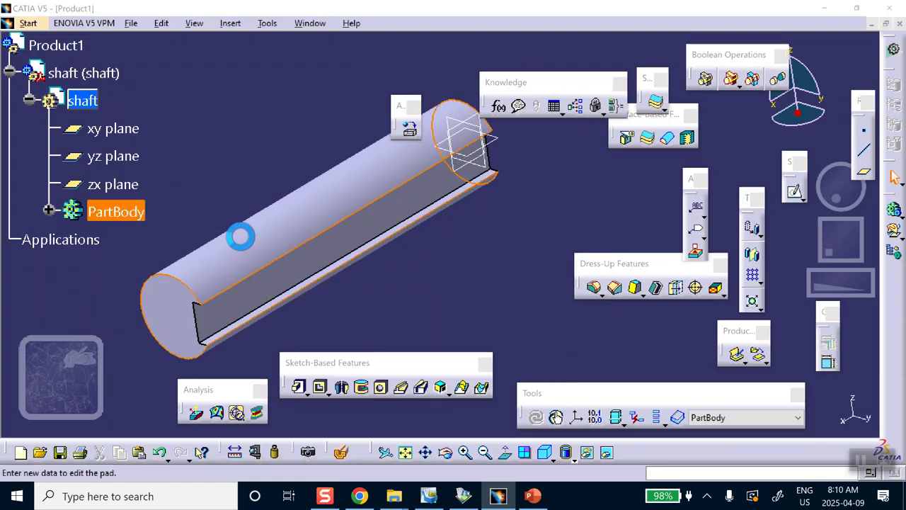
{"action": "type", "text": "12"}
{"action": "left_click", "coordinate": [191, 317]}
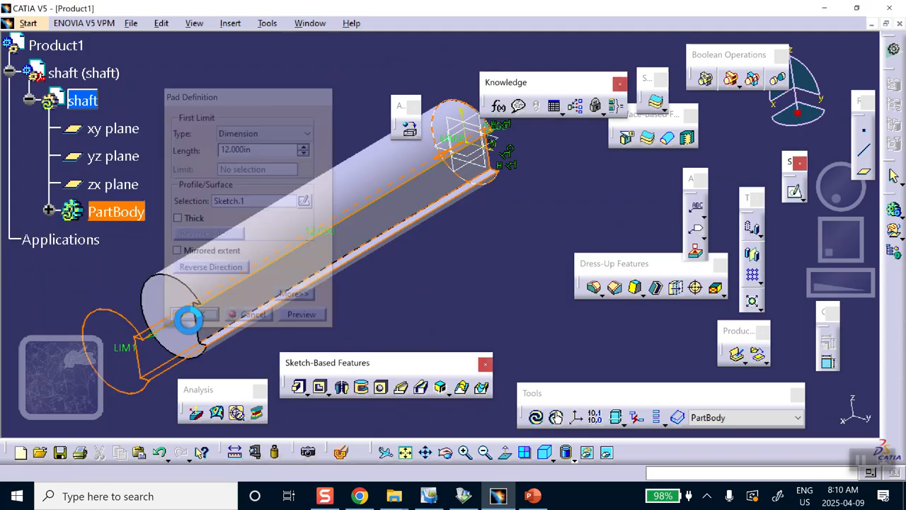
{"action": "middle_click_drag", "start_coordinate": [334, 240], "coordinate": [394, 283]}
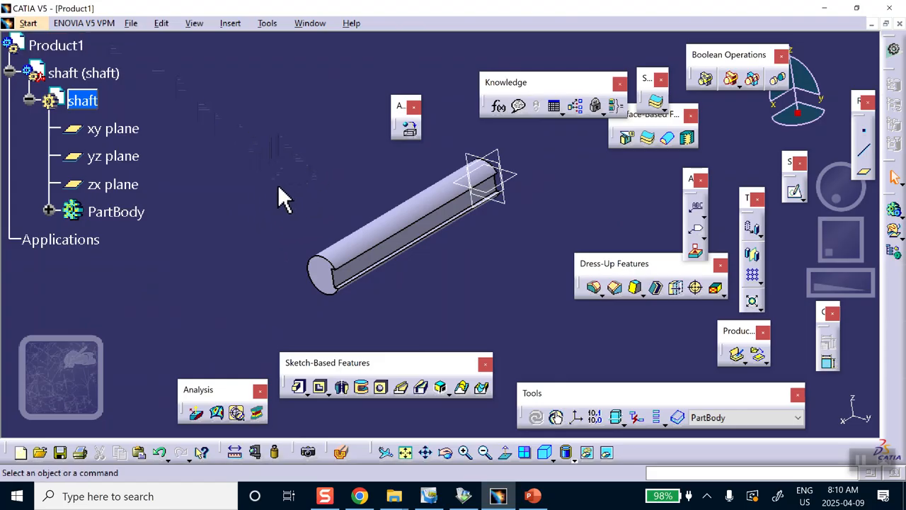
Activate Product1 and insert a new part that uses the assembly's origin point
{"action": "left_click", "coordinate": [228, 23]}
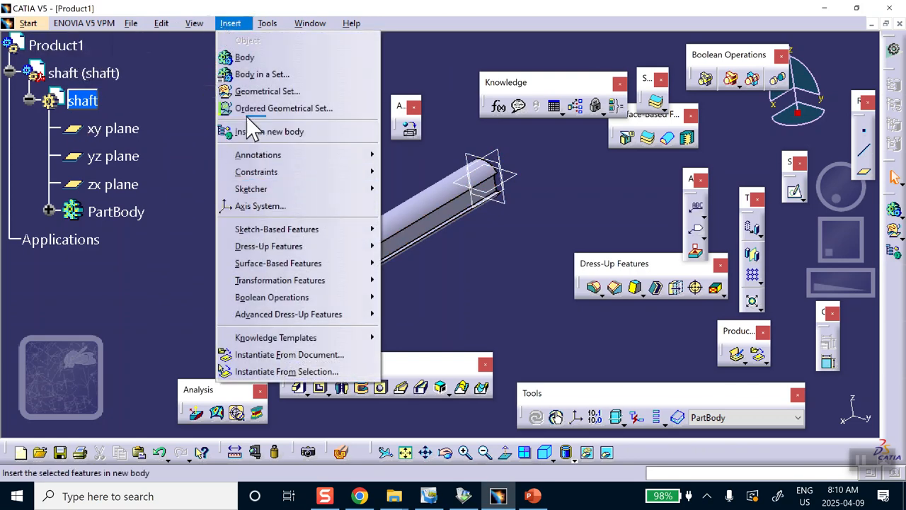
{"action": "left_click", "coordinate": [71, 41]}
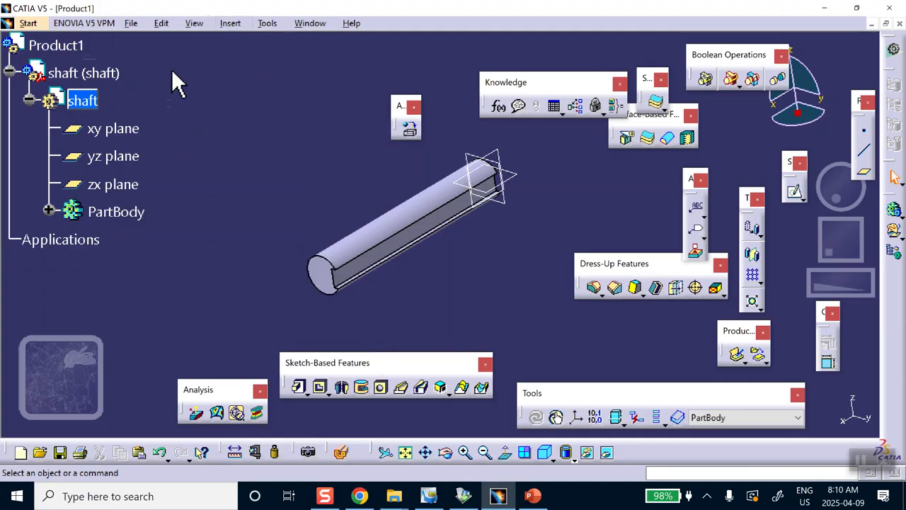
{"action": "double_click", "coordinate": [22, 44]}
{"action": "left_click", "coordinate": [230, 24]}
{"action": "left_click", "coordinate": [247, 256]}
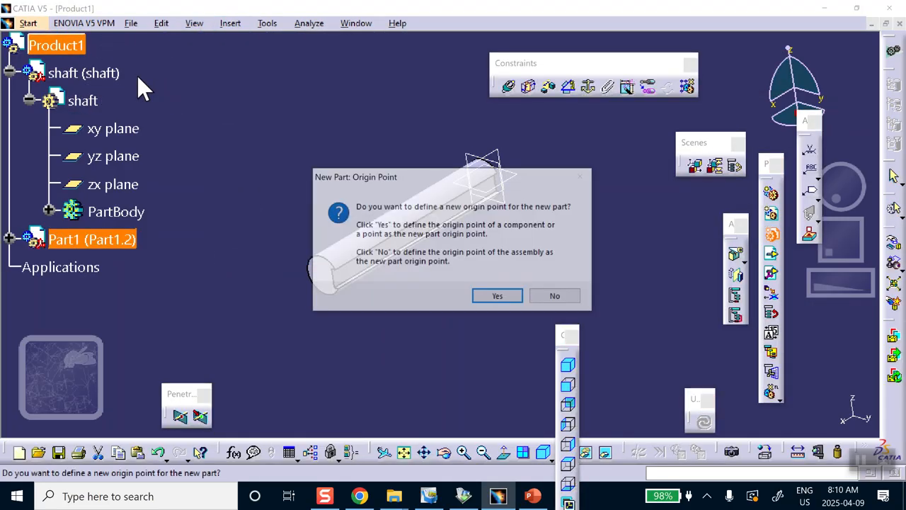
{"action": "left_click", "coordinate": [559, 298]}
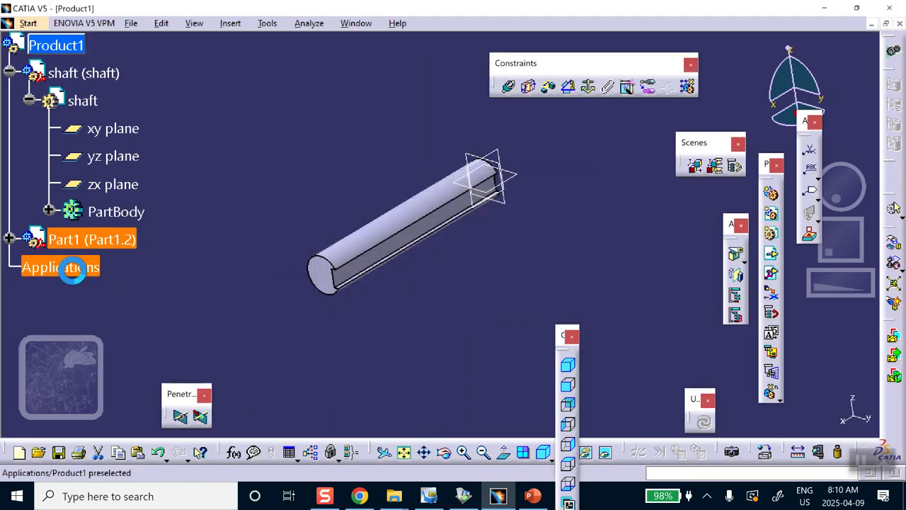
Set both the instance name and the part number of the new part to bearing
{"action": "left_click", "coordinate": [9, 238]}
{"action": "right_click", "coordinate": [99, 238]}
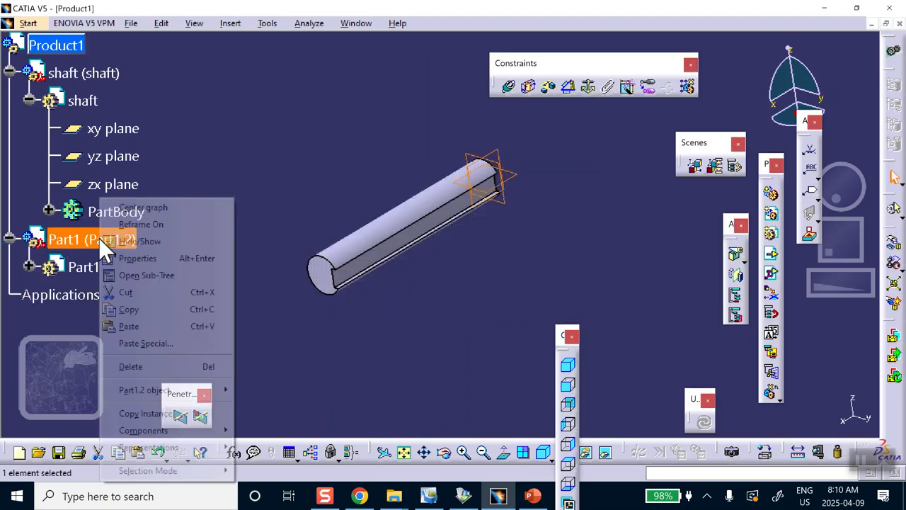
{"action": "left_click", "coordinate": [143, 258]}
{"action": "double_click", "coordinate": [538, 142]}
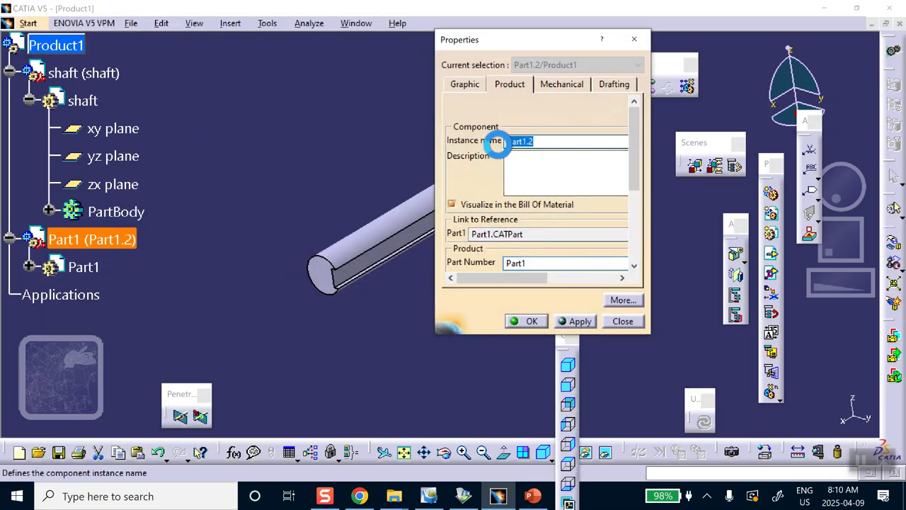
{"action": "type", "text": "bearing"}
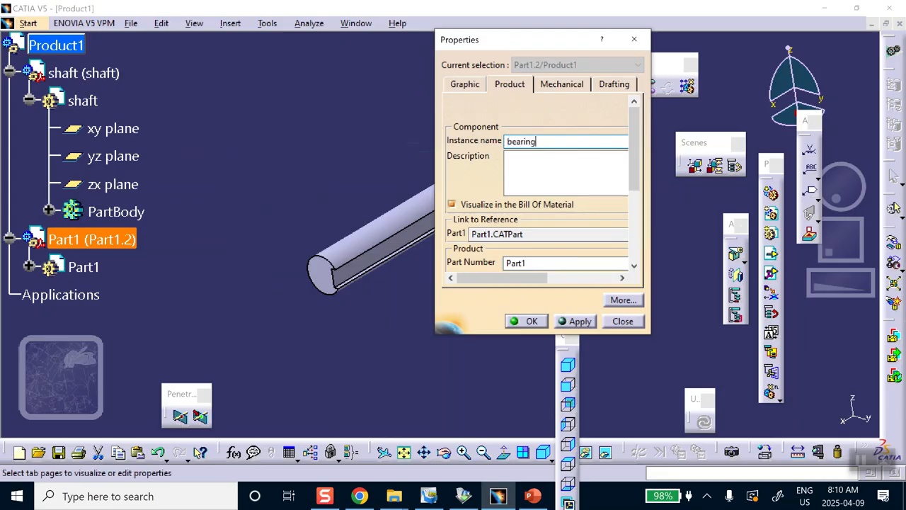
{"action": "double_click", "coordinate": [532, 262]}
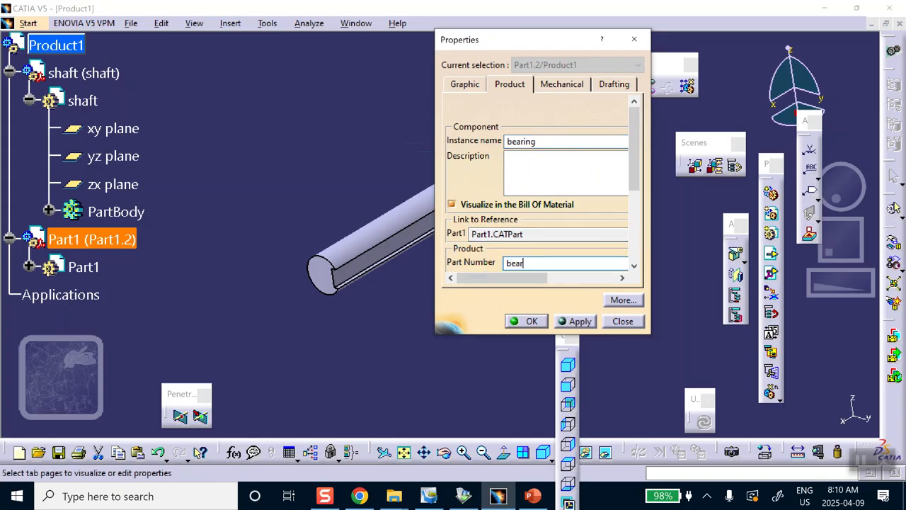
{"action": "type", "text": "bearing"}
{"action": "left_click", "coordinate": [536, 320]}
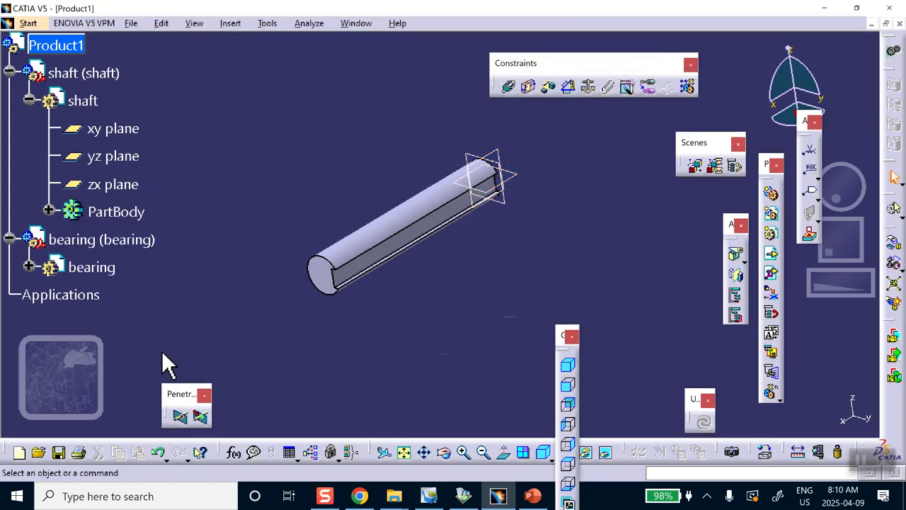
In the bearing part, sketch a circle about 3.1 in in diameter, centered on the origin, on the shaft's near end face
{"action": "scroll", "coordinate": [137, 202], "scroll_direction": "down", "scroll_amount": 3}
{"action": "double_click", "coordinate": [107, 147]}
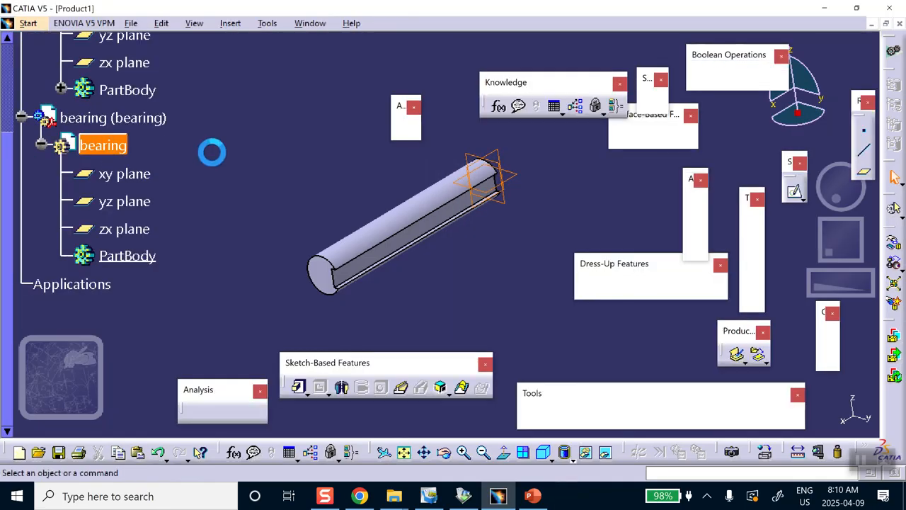
{"action": "left_click", "coordinate": [319, 273]}
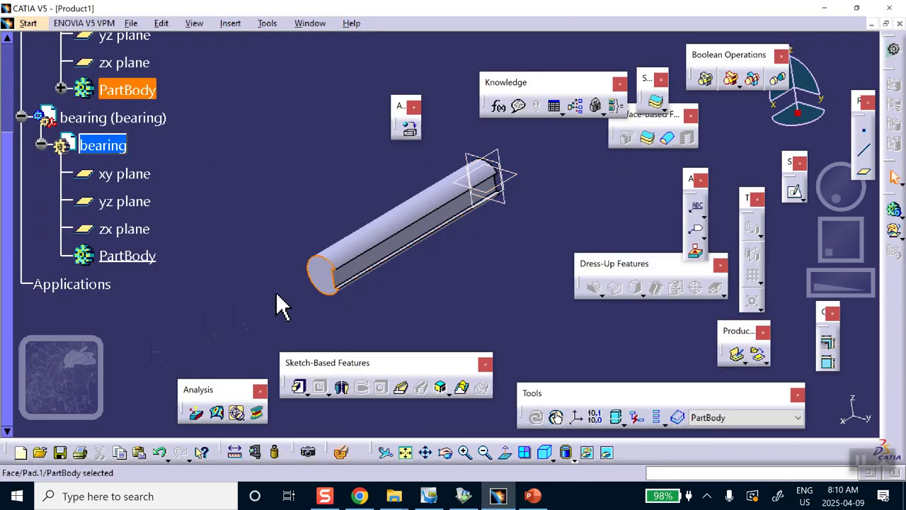
{"action": "left_click", "coordinate": [787, 194]}
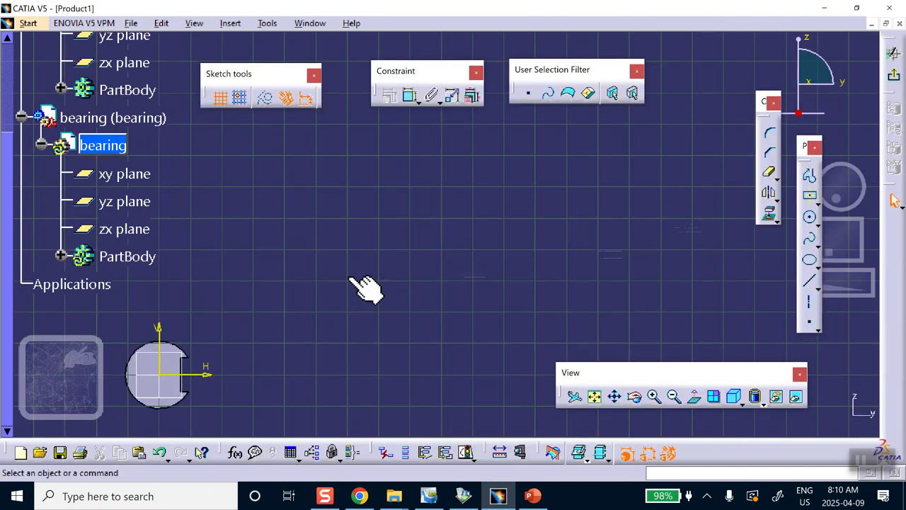
{"action": "left_click", "coordinate": [810, 219]}
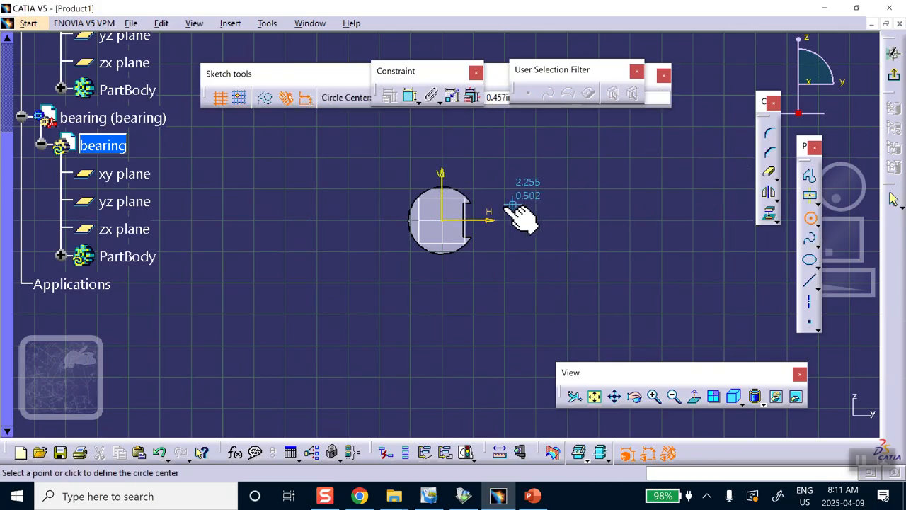
{"action": "left_click", "coordinate": [444, 218]}
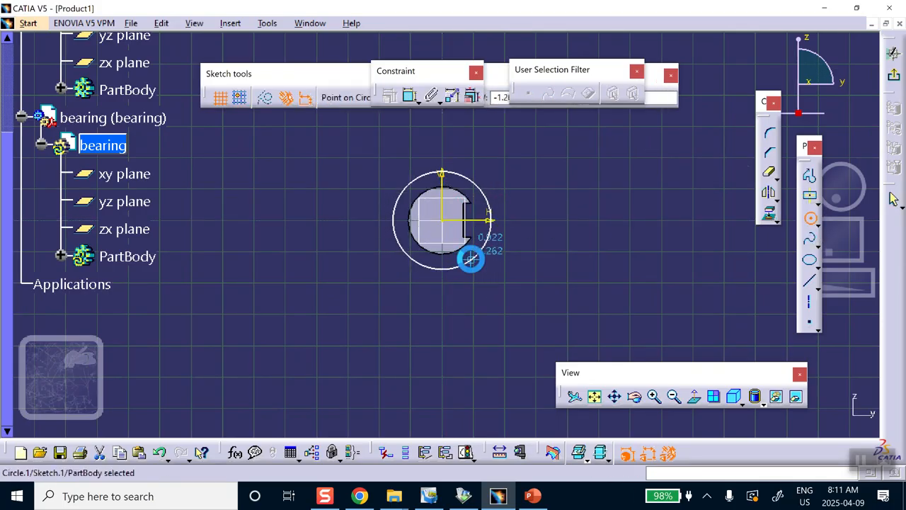
{"action": "left_click", "coordinate": [473, 262]}
Exit the sketch and pad the bearing circle 0.787 in outward from the shaft's end
{"action": "left_click", "coordinate": [892, 76]}
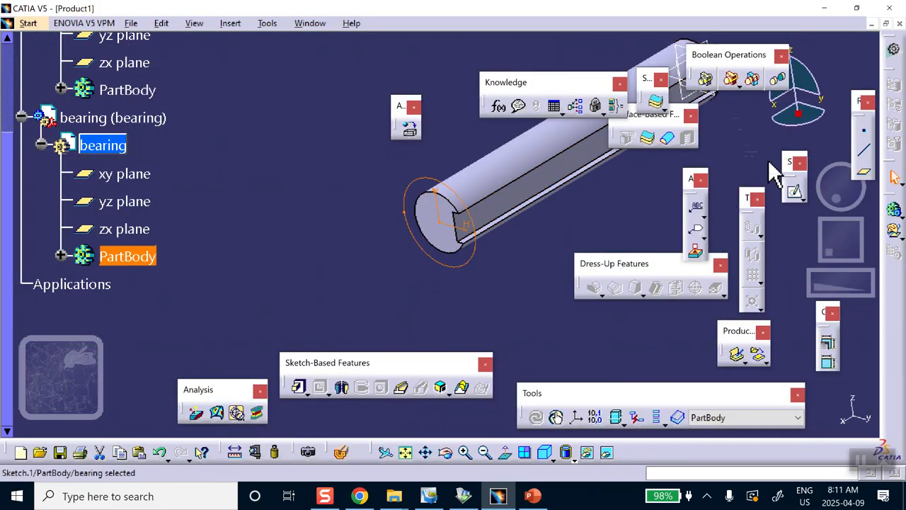
{"action": "left_click", "coordinate": [298, 386]}
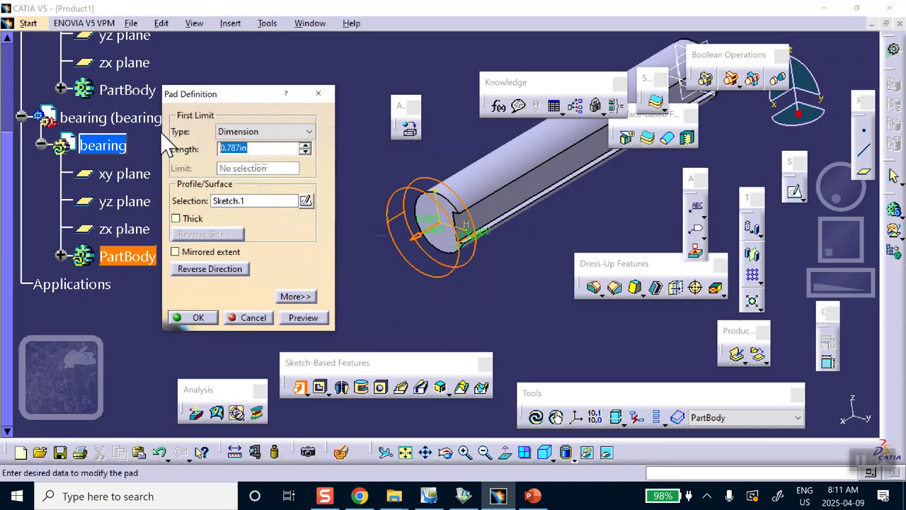
{"action": "left_click", "coordinate": [206, 319]}
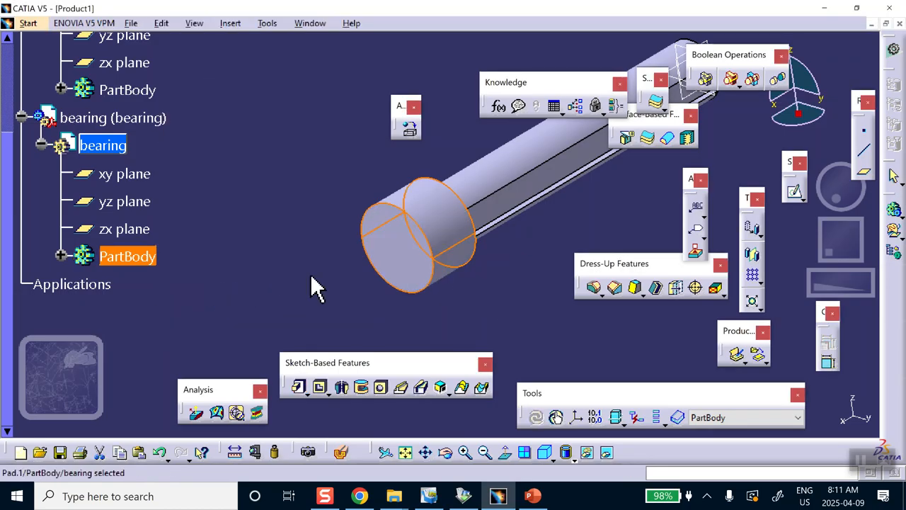
Set the graphic color of the bearing component to yellow
{"action": "right_click", "coordinate": [141, 120]}
{"action": "left_click", "coordinate": [169, 180]}
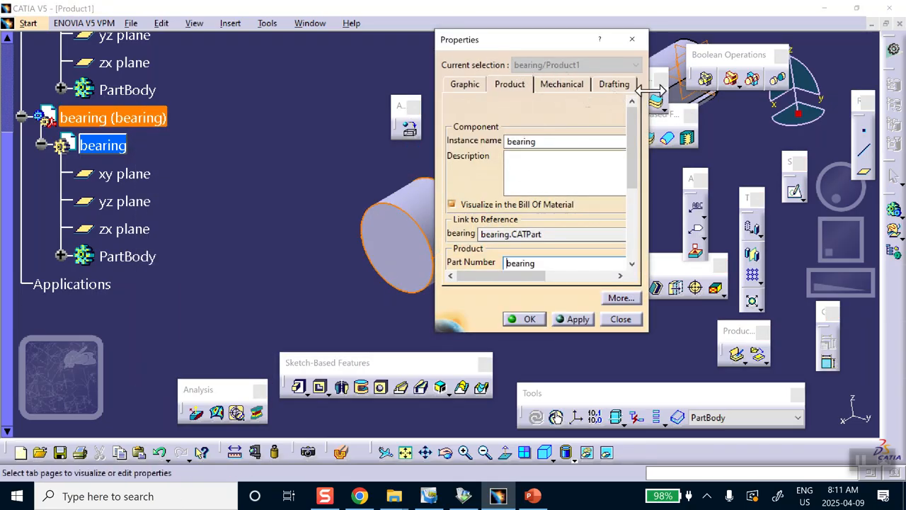
{"action": "left_click", "coordinate": [461, 86]}
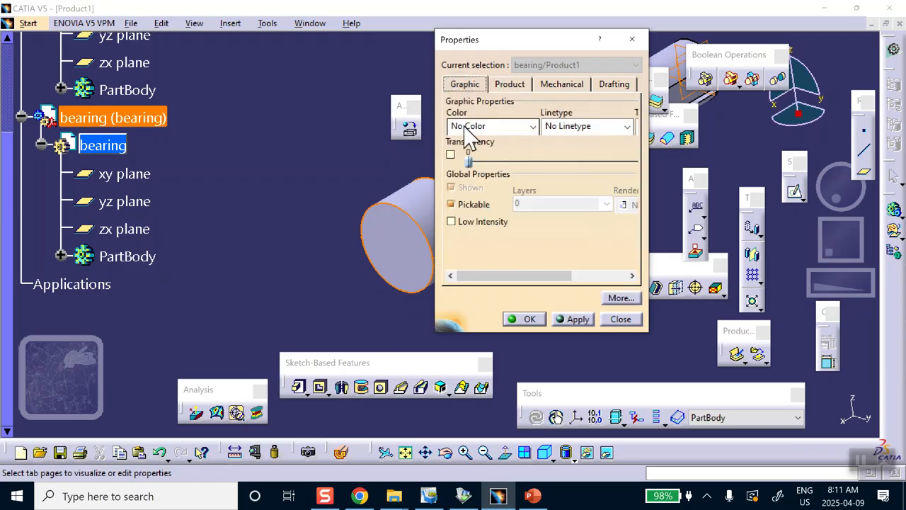
{"action": "left_click", "coordinate": [481, 125]}
{"action": "left_click", "coordinate": [492, 225]}
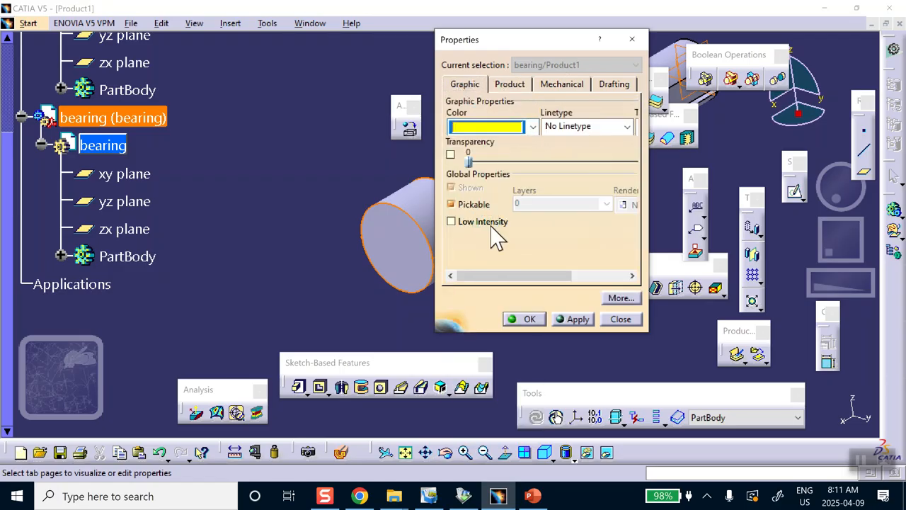
{"action": "left_click", "coordinate": [530, 320]}
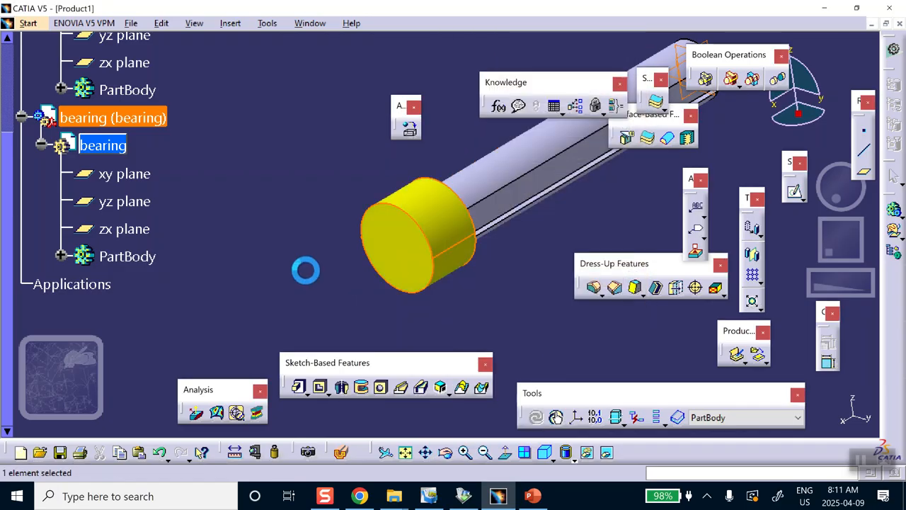
Activate the top-level Product1 assembly and collapse the shaft and bearing branches in the tree
{"action": "middle_click_drag", "start_coordinate": [340, 238], "coordinate": [253, 251]}
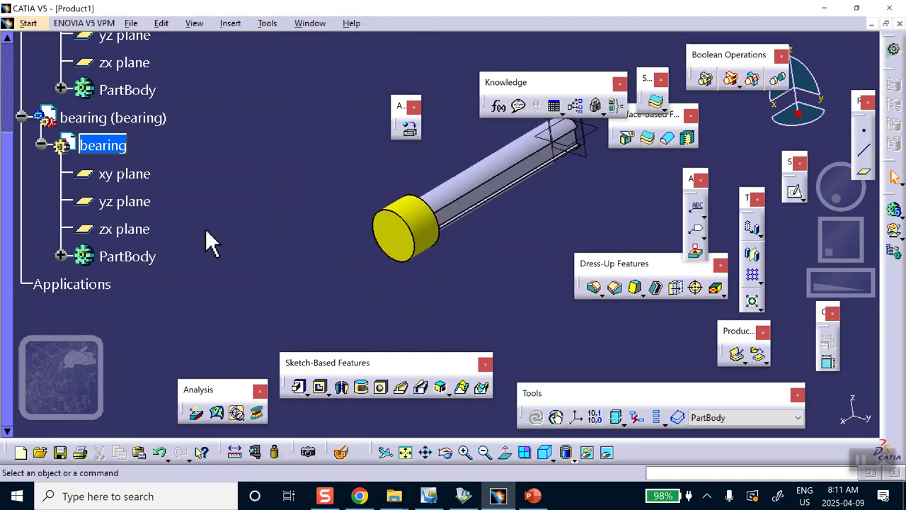
{"action": "scroll", "coordinate": [157, 170], "scroll_direction": "up", "scroll_amount": 3}
{"action": "double_click", "coordinate": [99, 89]}
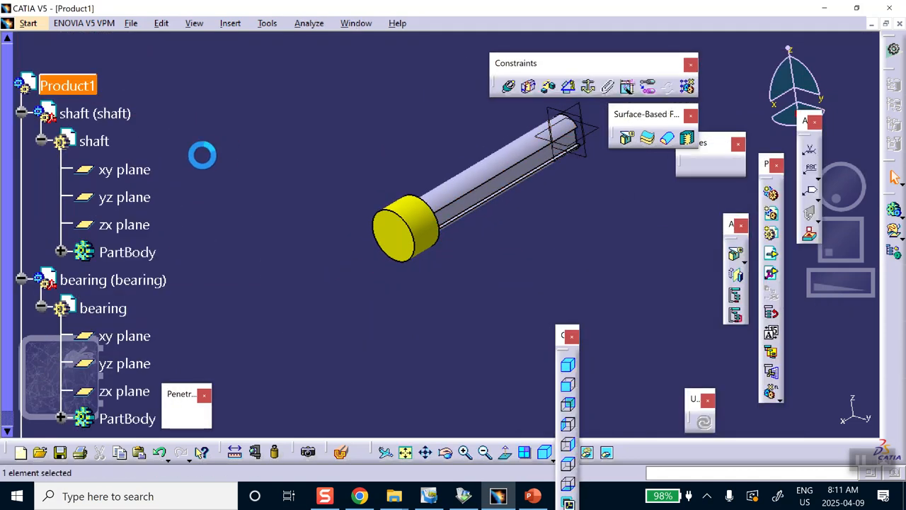
{"action": "middle_click_drag", "start_coordinate": [195, 141], "coordinate": [308, 192]}
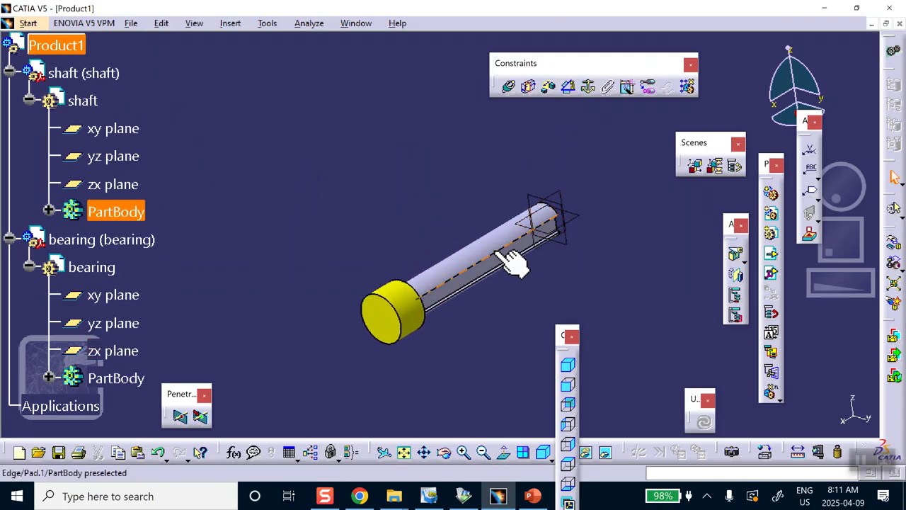
{"action": "left_click", "coordinate": [405, 314]}
{"action": "left_click", "coordinate": [135, 159]}
{"action": "left_click", "coordinate": [8, 71]}
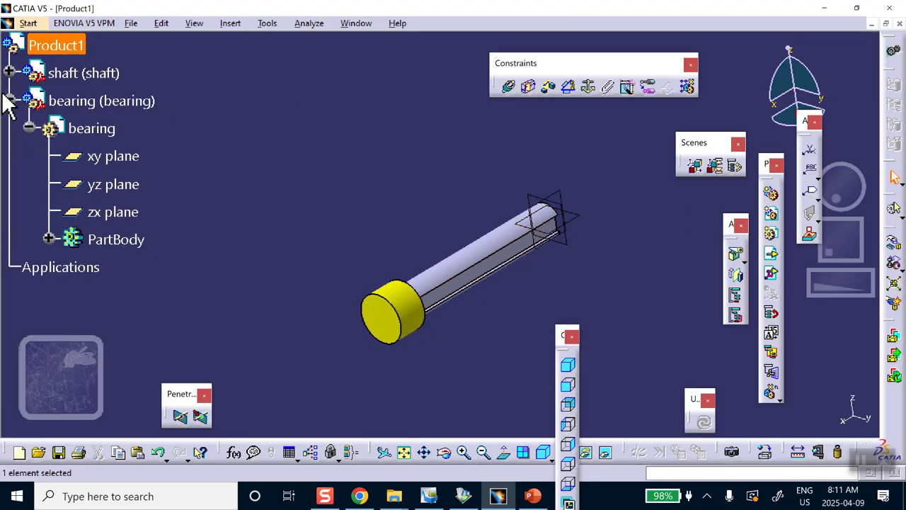
{"action": "left_click", "coordinate": [8, 100]}
{"action": "left_click", "coordinate": [10, 91]}
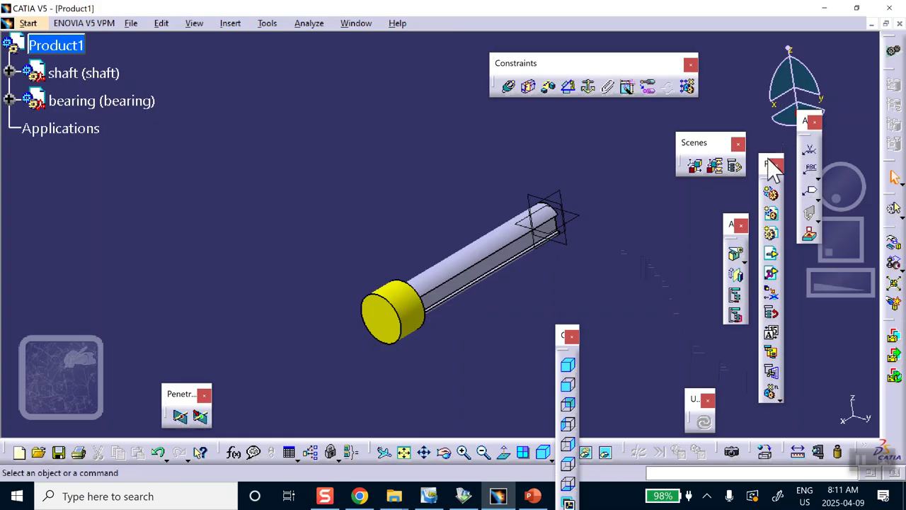
Use multi-instantiation to add three more shaft instances spaced 101.6 mm apart
{"action": "left_click_drag", "start_coordinate": [584, 119], "coordinate": [589, 145]}
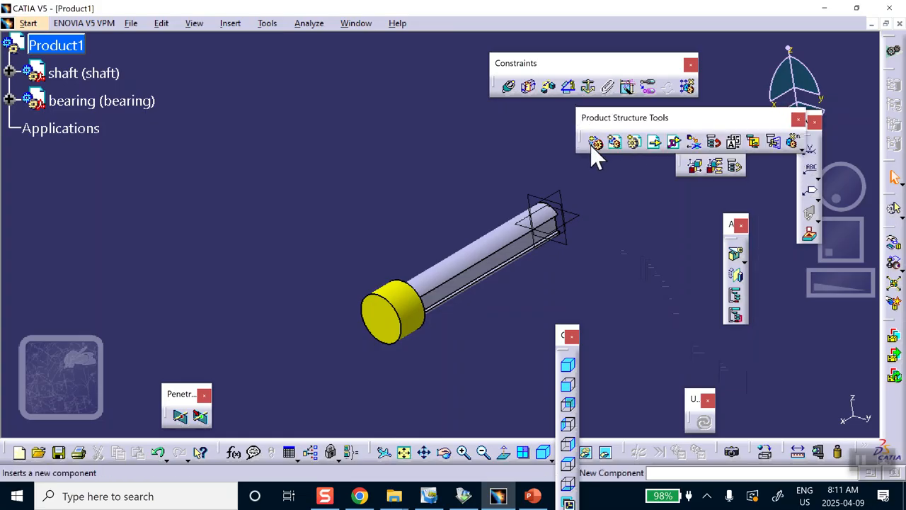
{"action": "left_click_drag", "start_coordinate": [325, 67], "coordinate": [327, 69]}
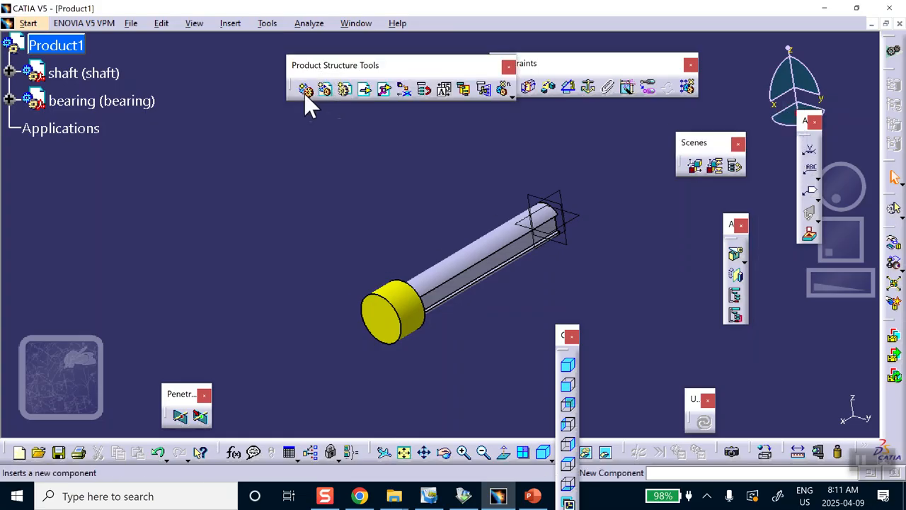
{"action": "left_click", "coordinate": [506, 94]}
{"action": "middle_click_drag", "start_coordinate": [449, 124], "coordinate": [384, 187]}
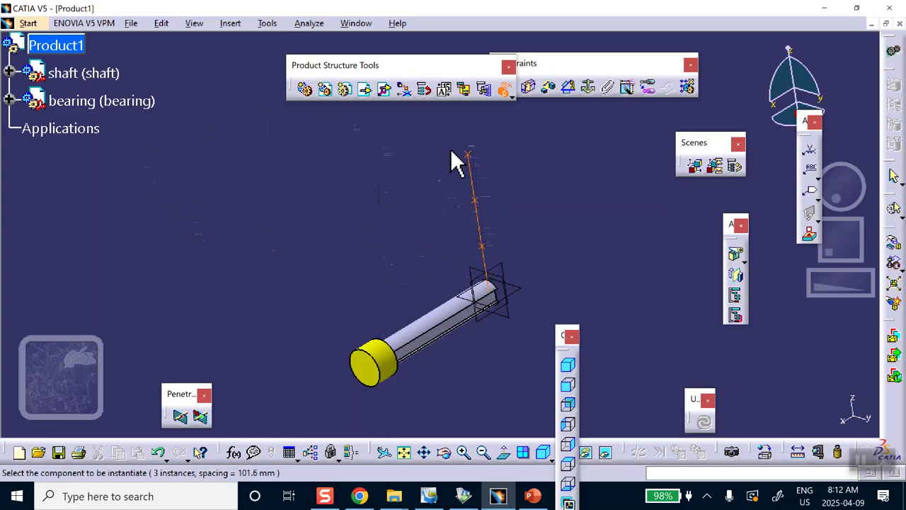
{"action": "left_click", "coordinate": [505, 89]}
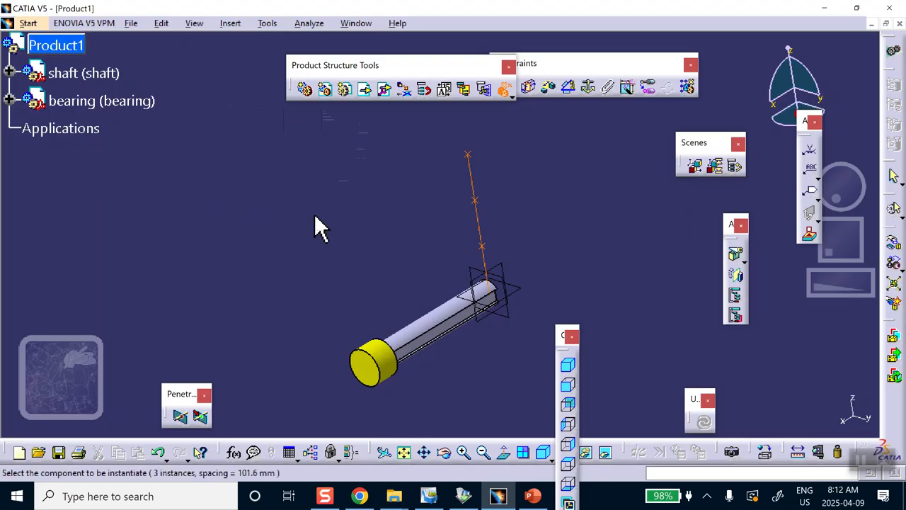
{"action": "left_click", "coordinate": [441, 325]}
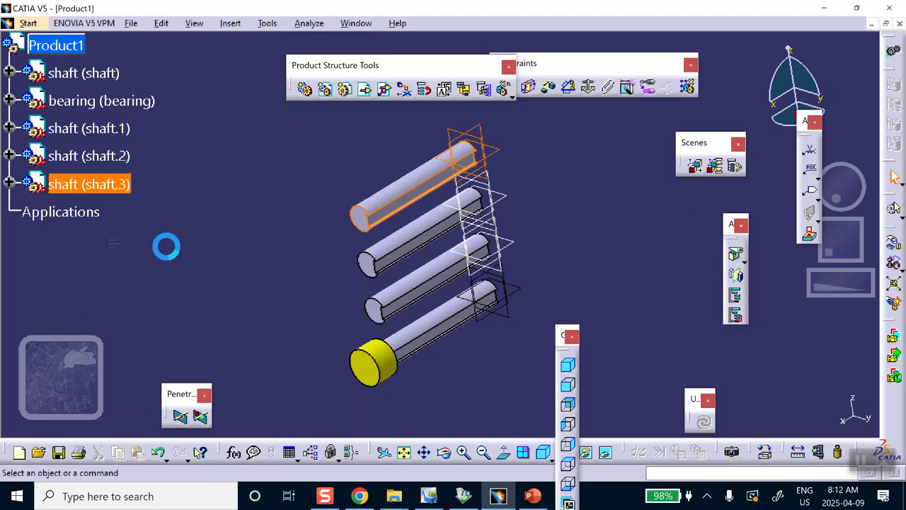
Delete the shaft.3 instance and use multi-instantiation to add three more bearing instances spaced 101.6 mm apart
{"action": "right_click", "coordinate": [126, 184]}
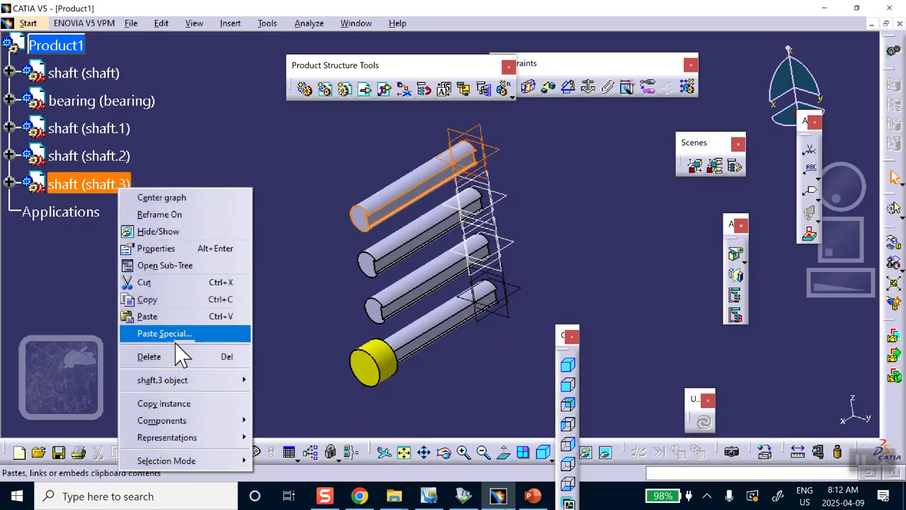
{"action": "left_click", "coordinate": [177, 354]}
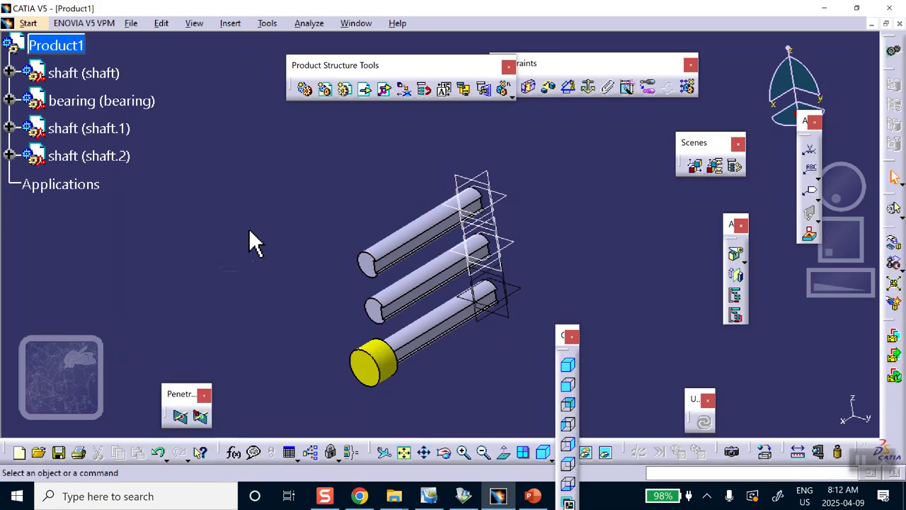
{"action": "left_click", "coordinate": [504, 91]}
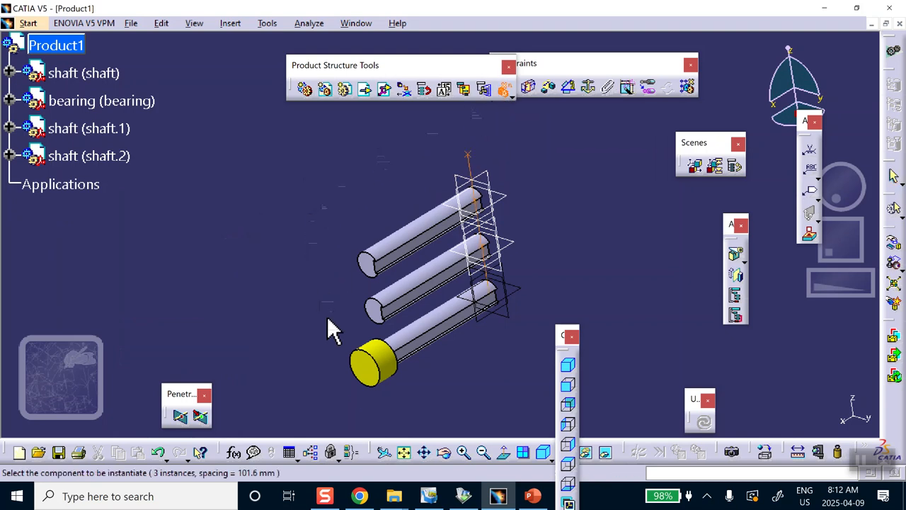
{"action": "left_click", "coordinate": [378, 365]}
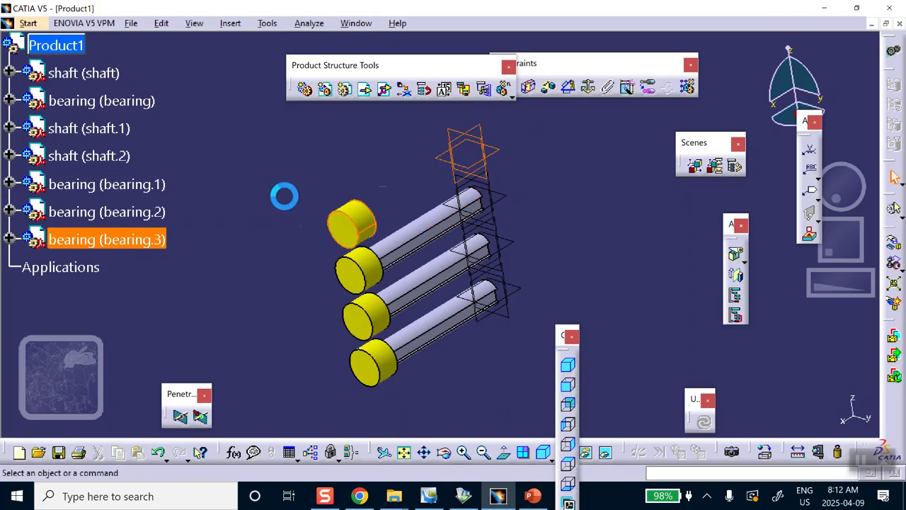
Delete the bearing.2 and bearing.3 instances from the product tree
{"action": "left_click", "coordinate": [128, 216]}
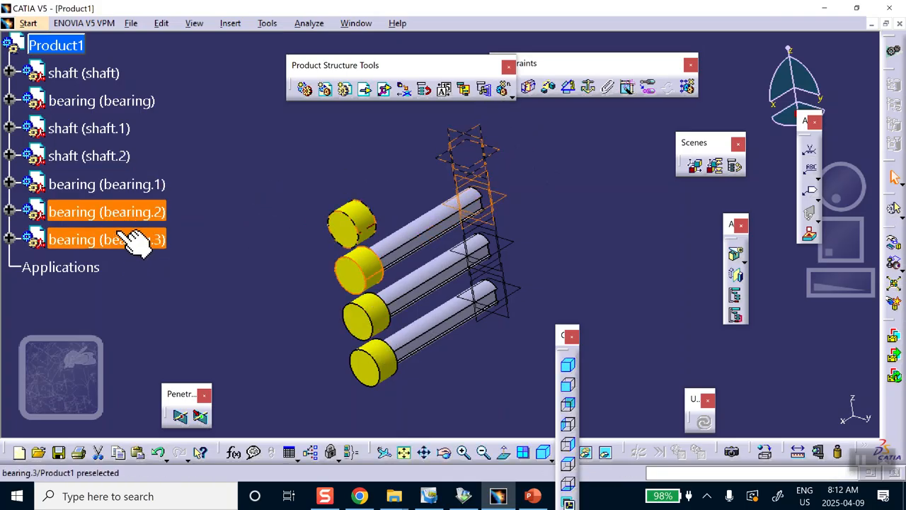
{"action": "left_click", "coordinate": [123, 241]}
{"action": "left_click", "coordinate": [110, 185], "text": "ctrl"}
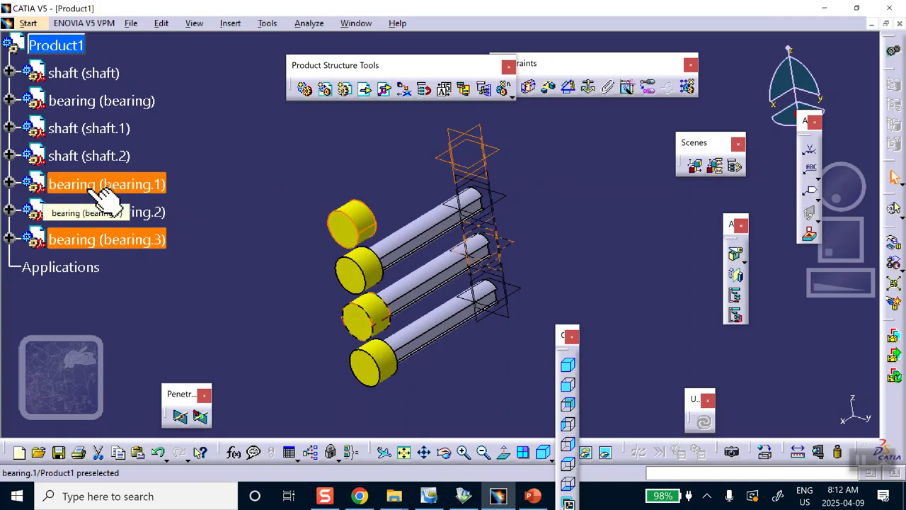
{"action": "left_click", "coordinate": [103, 187]}
{"action": "left_click", "coordinate": [107, 213], "text": "ctrl"}
{"action": "left_click", "coordinate": [110, 237], "text": "shift"}
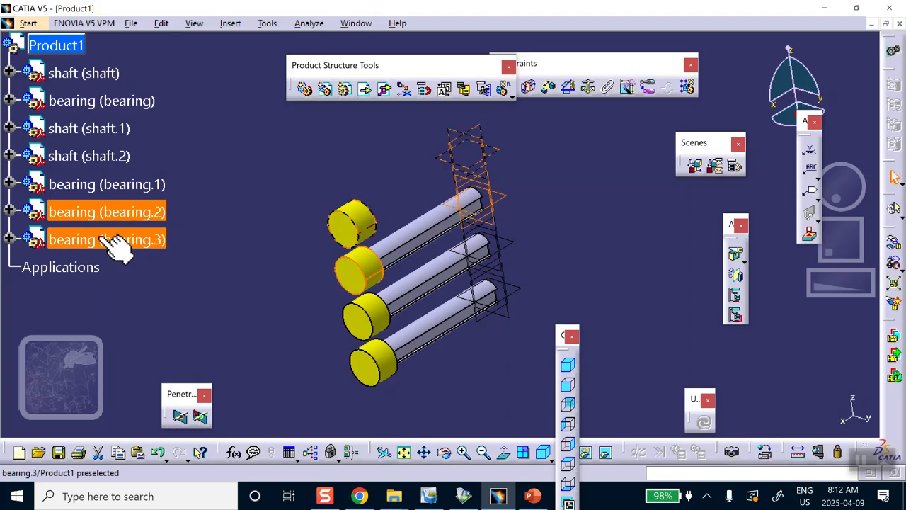
{"action": "right_click", "coordinate": [116, 209]}
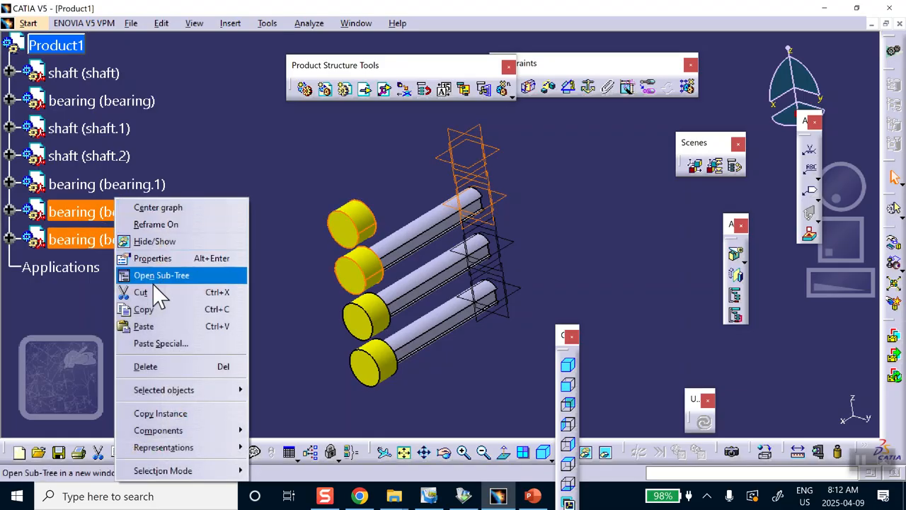
{"action": "left_click", "coordinate": [163, 367]}
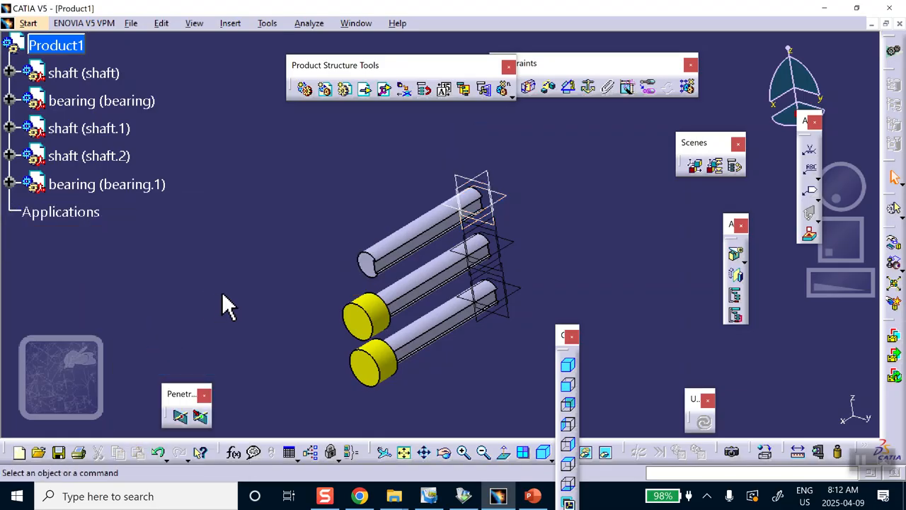
Switch to PowerPoint, review the two shaft and bearing arrangements on slides 3 and 4, and return to CATIA V5
{"action": "middle_click_drag", "start_coordinate": [320, 225], "coordinate": [281, 178]}
{"action": "middle_click_drag", "start_coordinate": [430, 330], "coordinate": [376, 315]}
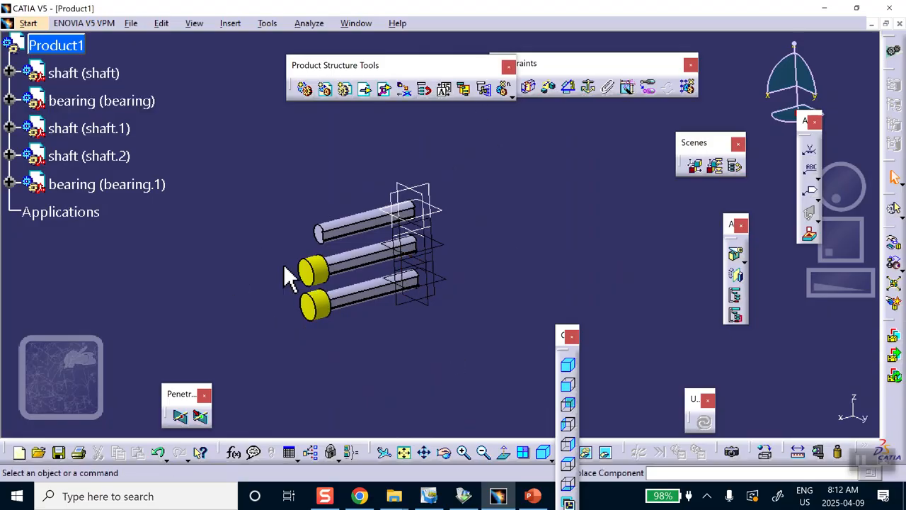
{"action": "left_click", "coordinate": [531, 495]}
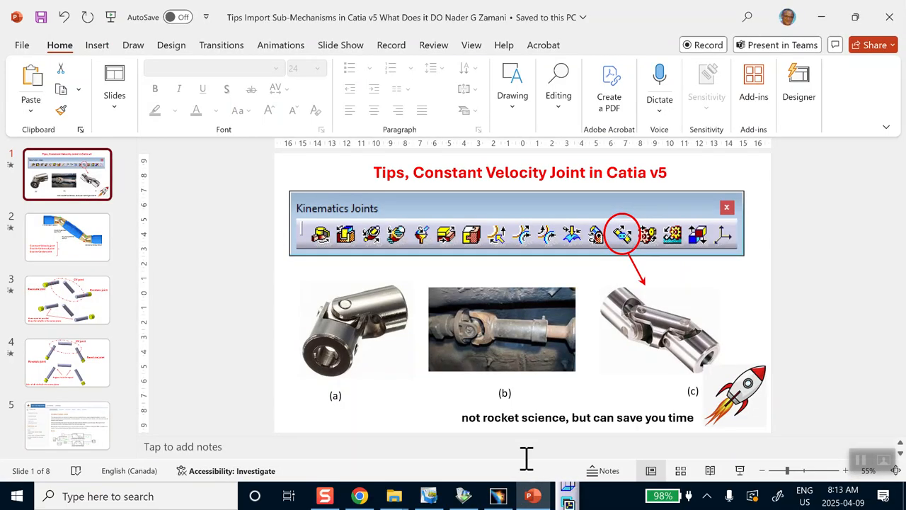
{"action": "left_click", "coordinate": [71, 312]}
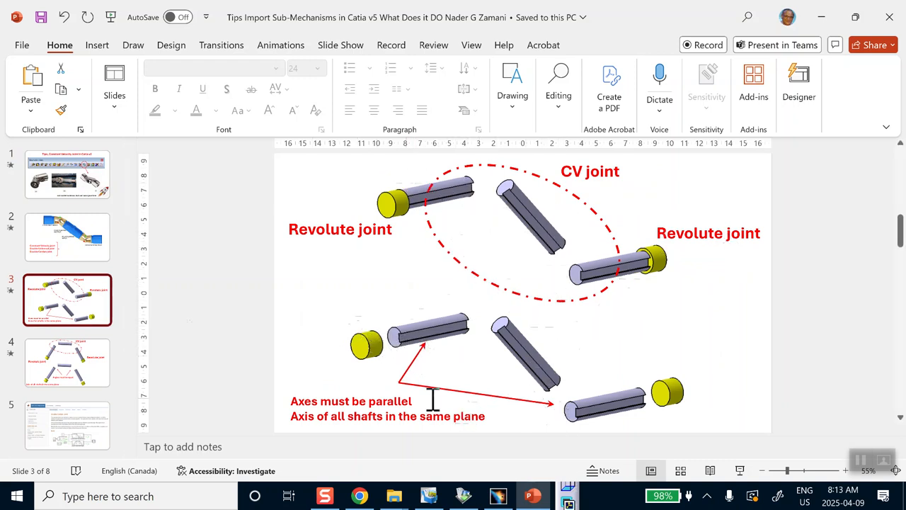
{"action": "left_click", "coordinate": [50, 365]}
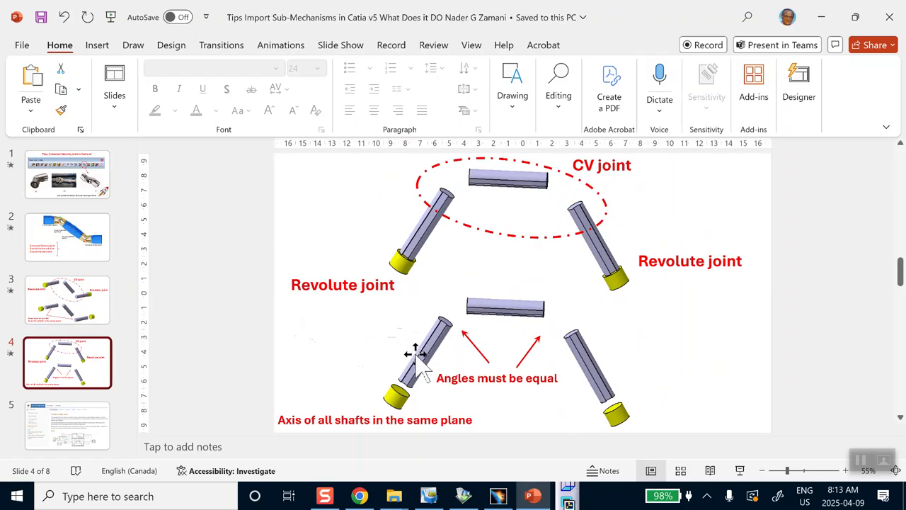
{"action": "left_click", "coordinate": [71, 316]}
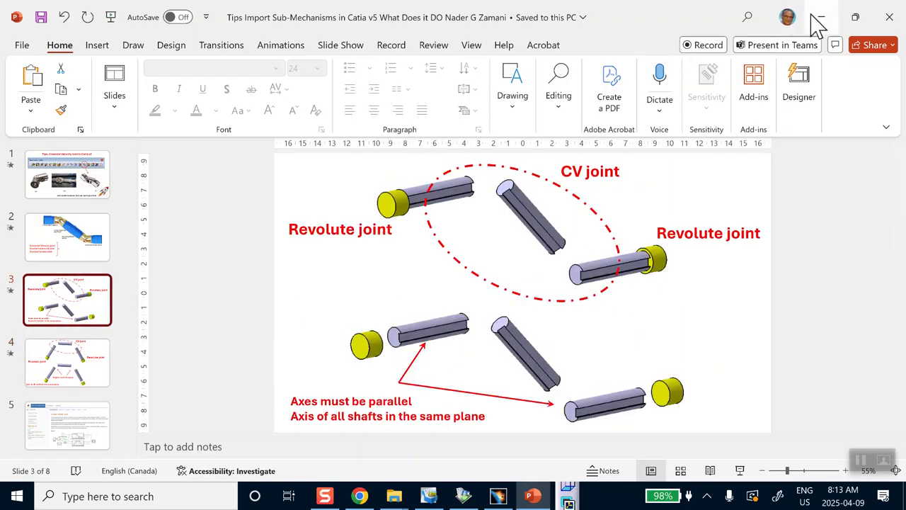
{"action": "left_click", "coordinate": [497, 494]}
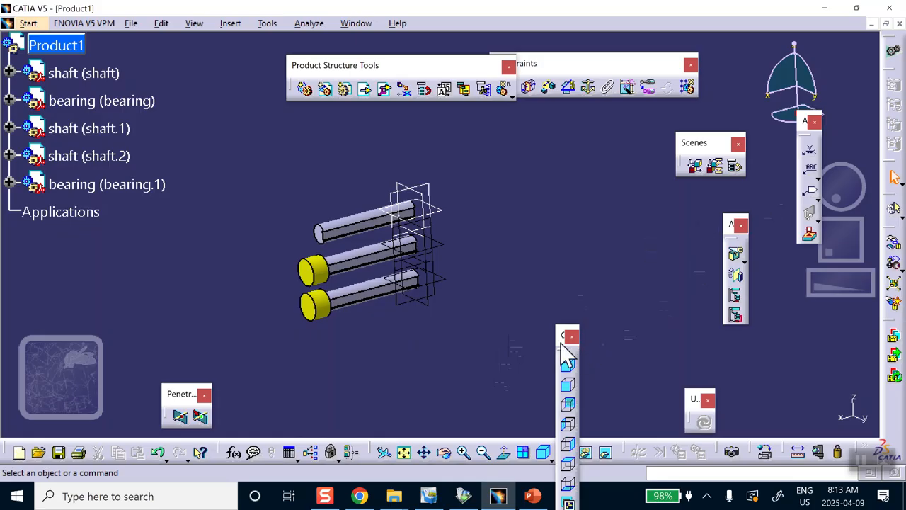
Manipulate the components along the XZ plane, moving shaft.1 to the middle, shaft.2 beyond it, and bearing.1 past shaft.2's far end
{"action": "left_click_drag", "start_coordinate": [657, 429], "coordinate": [648, 448]}
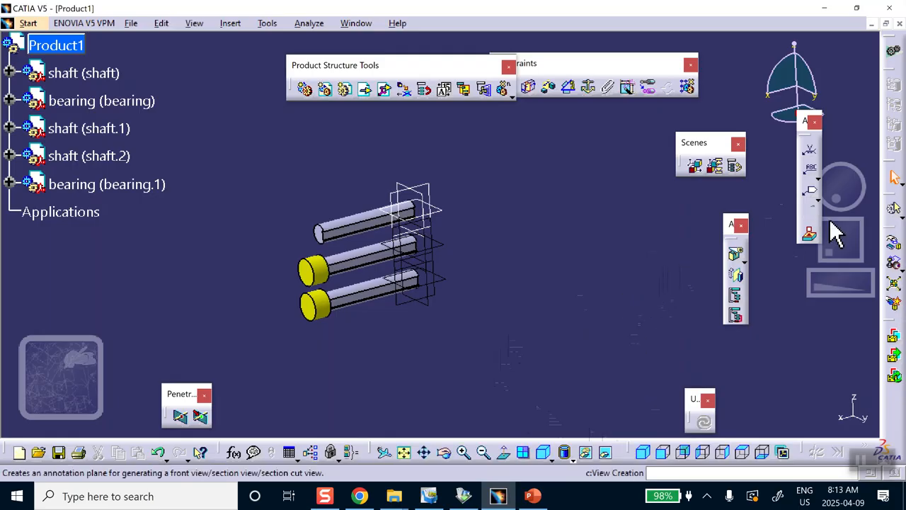
{"action": "left_click", "coordinate": [894, 244]}
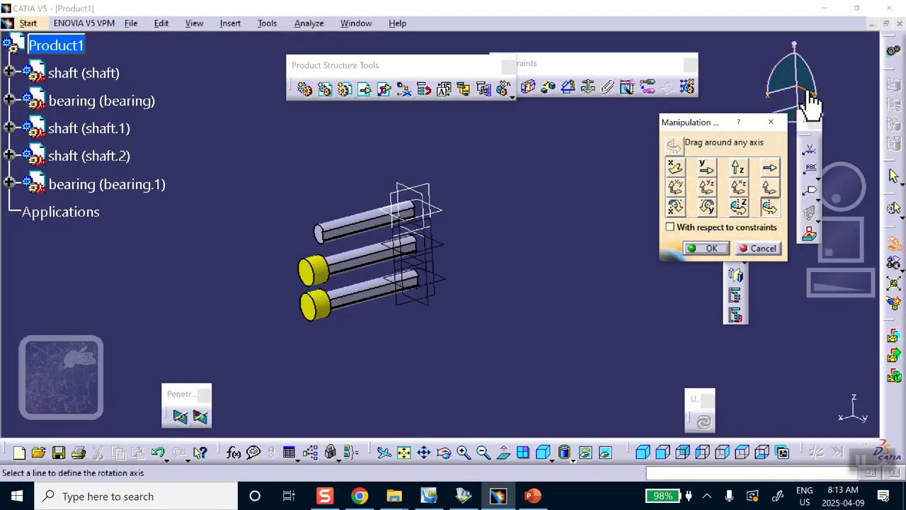
{"action": "left_click", "coordinate": [738, 187]}
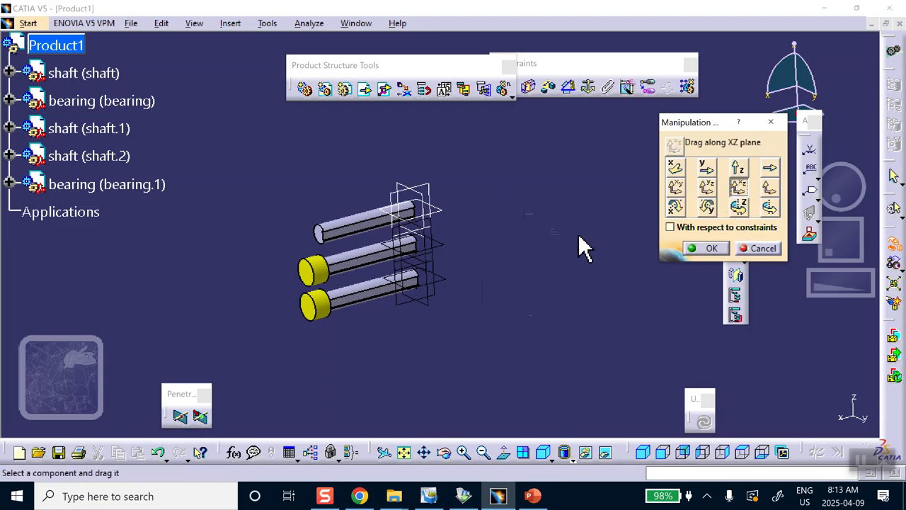
{"action": "left_click_drag", "start_coordinate": [576, 288], "coordinate": [442, 296]}
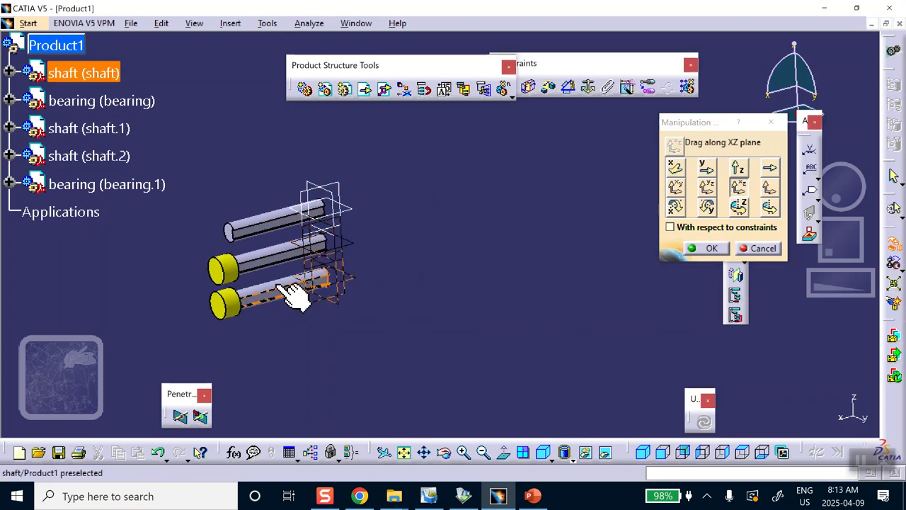
{"action": "left_click_drag", "start_coordinate": [300, 233], "coordinate": [537, 315]}
{"action": "left_click_drag", "start_coordinate": [238, 279], "coordinate": [620, 287]}
{"action": "left_click_drag", "start_coordinate": [280, 273], "coordinate": [401, 267]}
{"action": "middle_click_drag", "start_coordinate": [401, 268], "coordinate": [417, 246]}
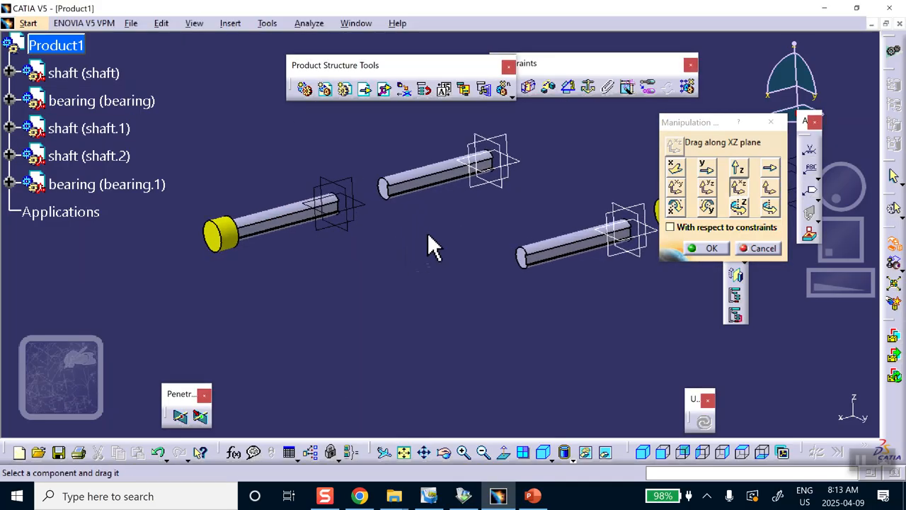
{"action": "middle_click_drag", "start_coordinate": [441, 279], "coordinate": [401, 307]}
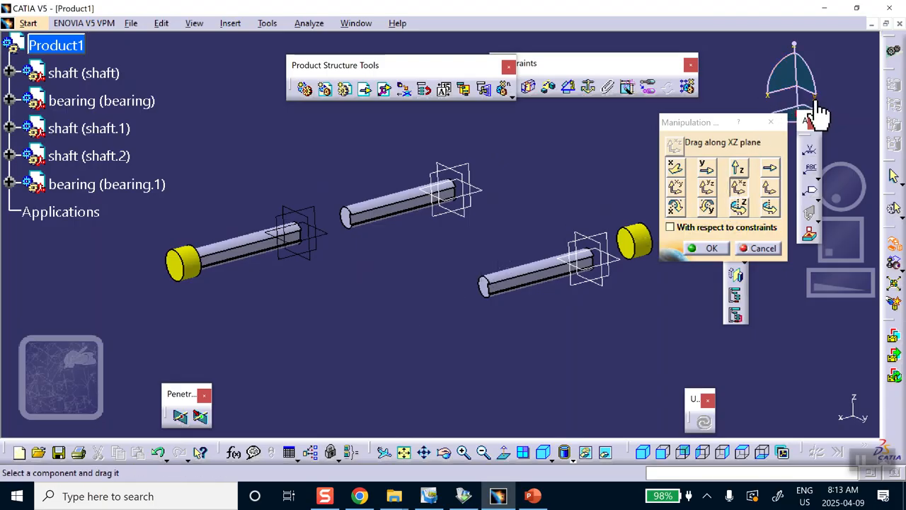
Rotate the middle shaft around the Y axis so it slopes downward toward the far shaft
{"action": "left_click", "coordinate": [708, 207]}
{"action": "left_click_drag", "start_coordinate": [449, 198], "coordinate": [425, 307]}
{"action": "middle_click_drag", "start_coordinate": [370, 338], "coordinate": [397, 308]}
{"action": "middle_click_drag", "start_coordinate": [511, 350], "coordinate": [557, 392]}
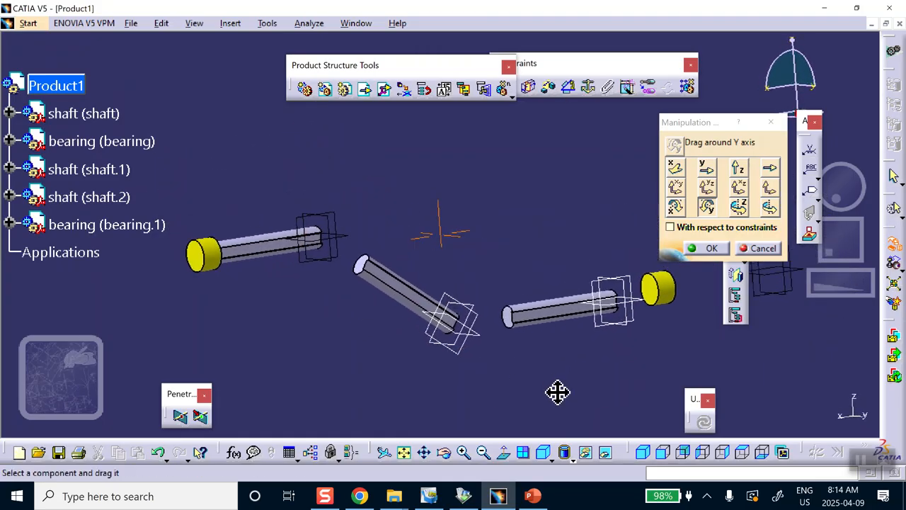
Compare the layout with the PowerPoint slide, move the middle shaft slightly upward in the XZ plane in CATIA V5, and accept the manipulation
{"action": "left_click", "coordinate": [534, 497]}
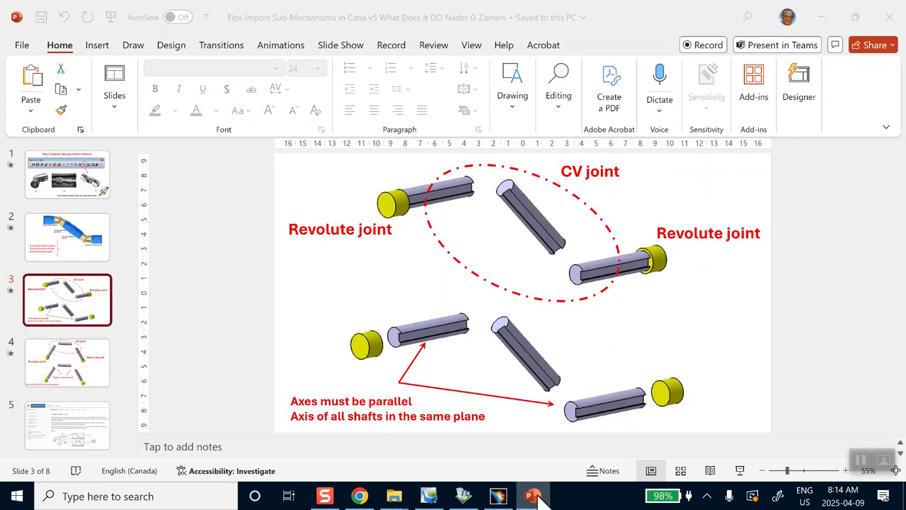
{"action": "left_click", "coordinate": [535, 498]}
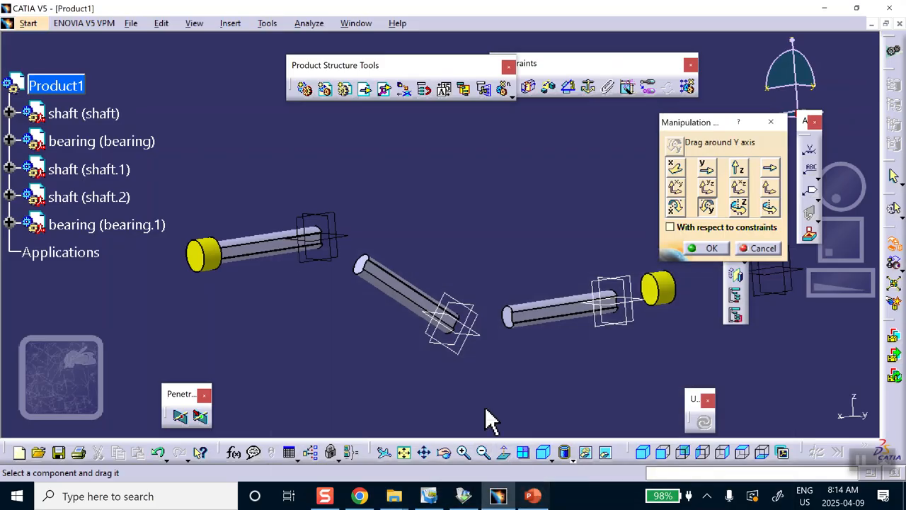
{"action": "left_click", "coordinate": [534, 496]}
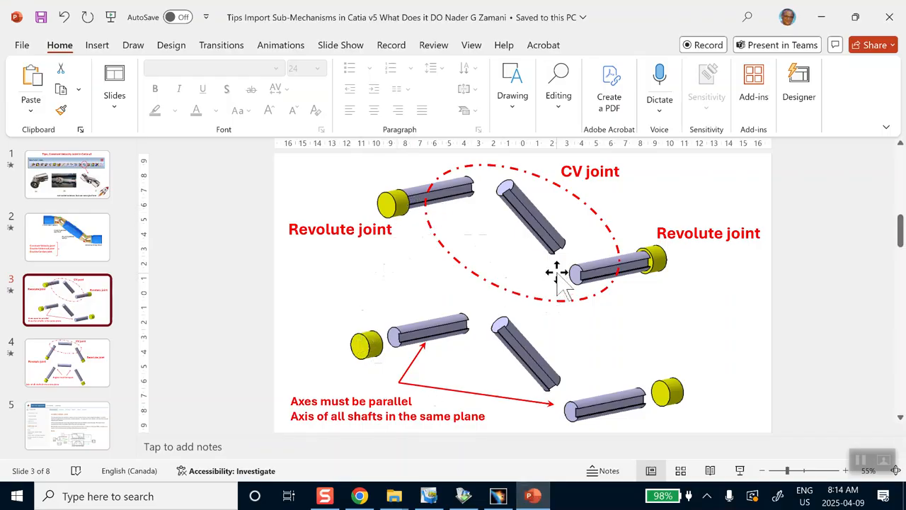
{"action": "left_click", "coordinate": [821, 17]}
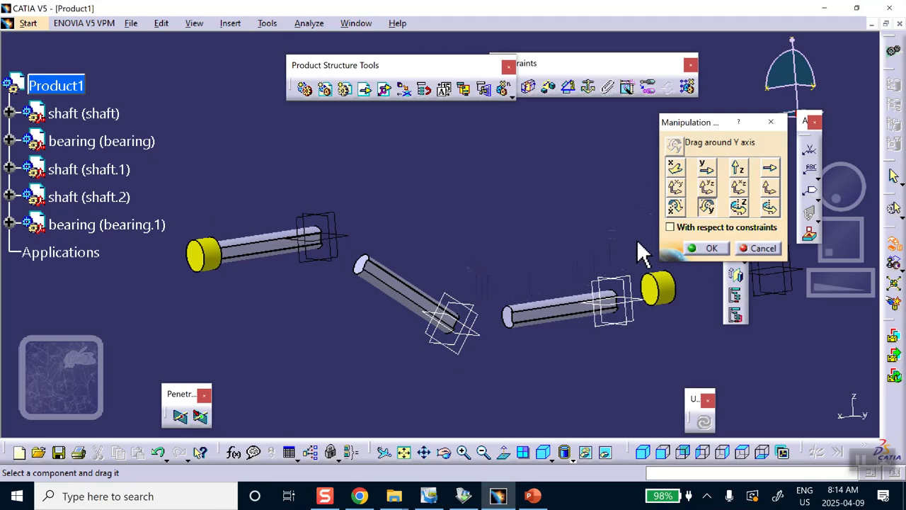
{"action": "left_click", "coordinate": [738, 186]}
{"action": "left_click_drag", "start_coordinate": [432, 301], "coordinate": [412, 268]}
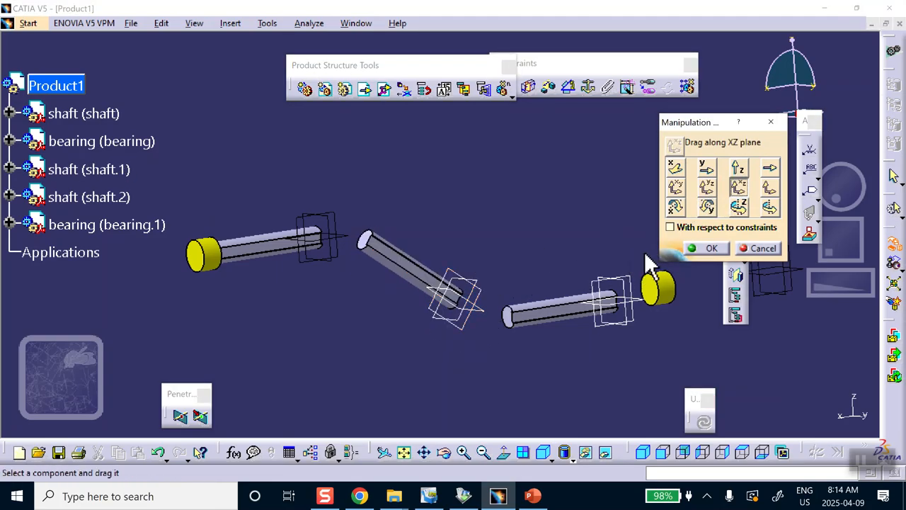
{"action": "left_click", "coordinate": [708, 249]}
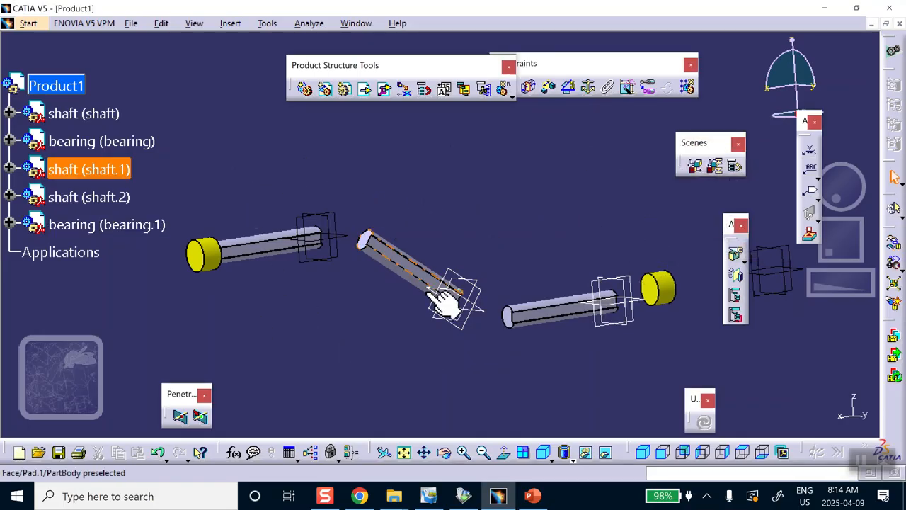
Recheck the parallel-axes arrangement on slide 3 in PowerPoint and return to the CATIA V5 assembly
{"action": "left_click", "coordinate": [532, 497]}
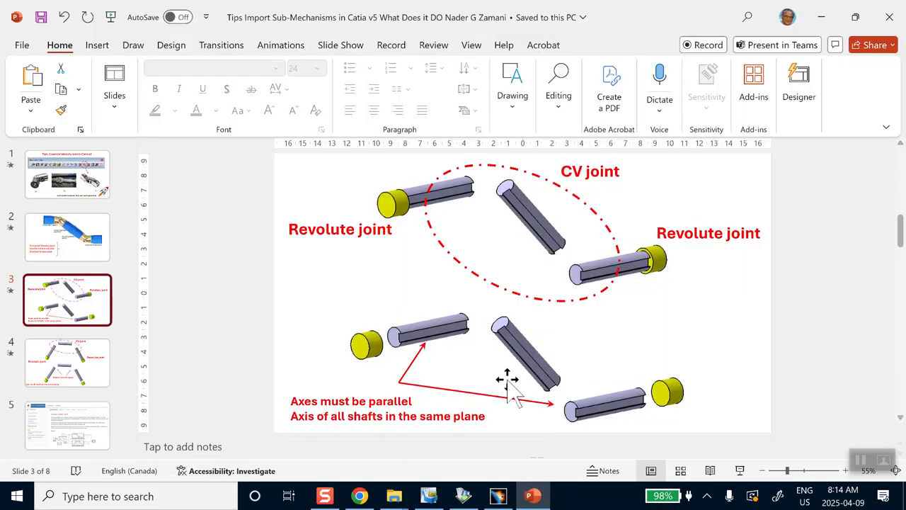
{"action": "left_click", "coordinate": [821, 17]}
{"action": "mouse_move", "coordinate": [536, 201]}
{"action": "middle_mouse_down"}
{"action": "mouse_move", "coordinate": [461, 196]}
{"action": "mouse_move", "coordinate": [483, 200]}
{"action": "mouse_move", "coordinate": [507, 181]}
{"action": "mouse_move", "coordinate": [500, 189]}
{"action": "middle_mouse_up"}
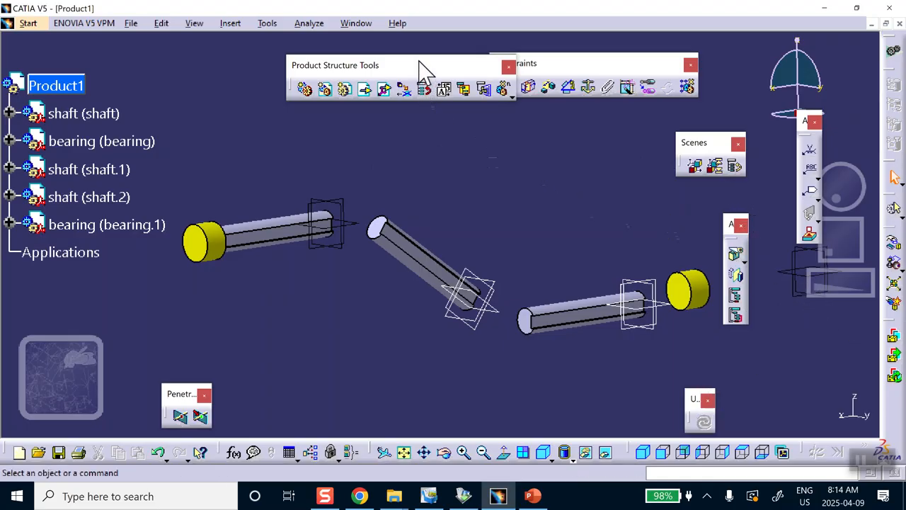
Fix the original bearing in space and expand the Constraints branch in the tree
{"action": "left_click_drag", "start_coordinate": [316, 69], "coordinate": [214, 75]}
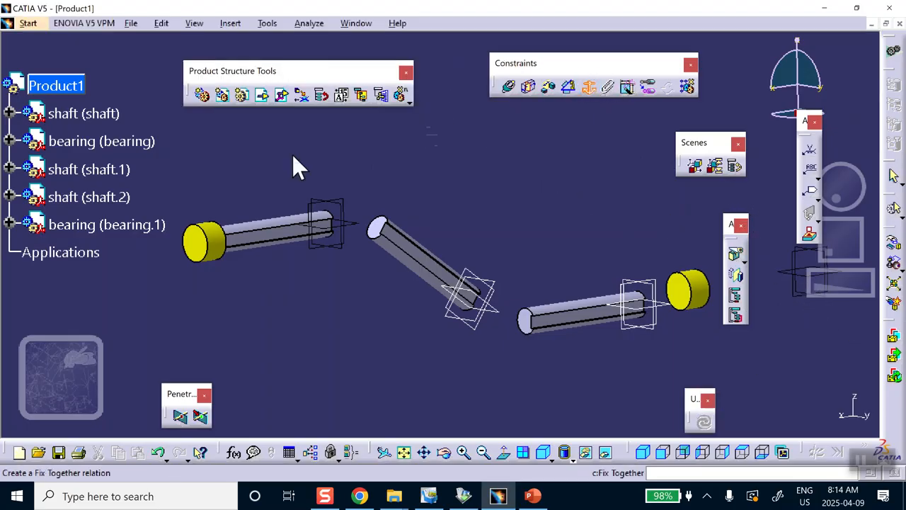
{"action": "left_click", "coordinate": [201, 244]}
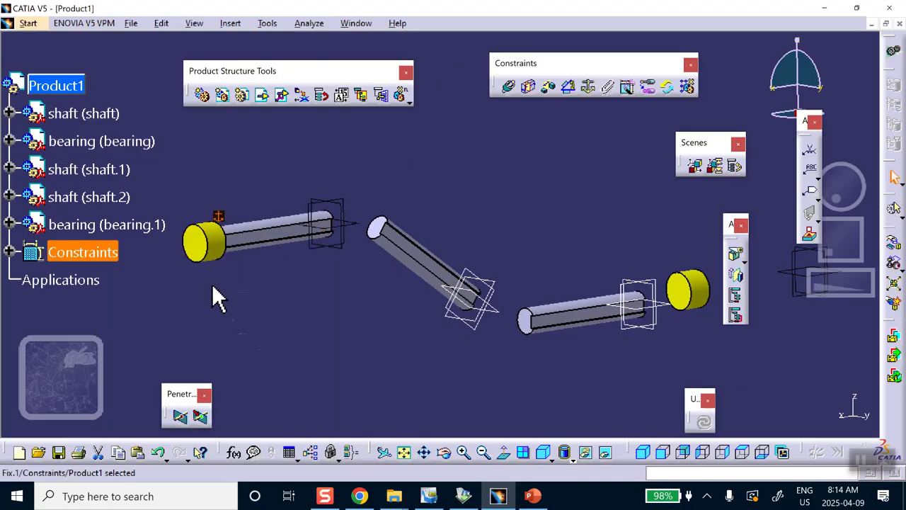
{"action": "left_click", "coordinate": [9, 251]}
Add a coincidence constraint between the first shaft's axis and the fixed bearing's axis
{"action": "middle_click_drag", "start_coordinate": [286, 311], "coordinate": [377, 256]}
{"action": "middle_click_drag", "start_coordinate": [335, 288], "coordinate": [414, 255]}
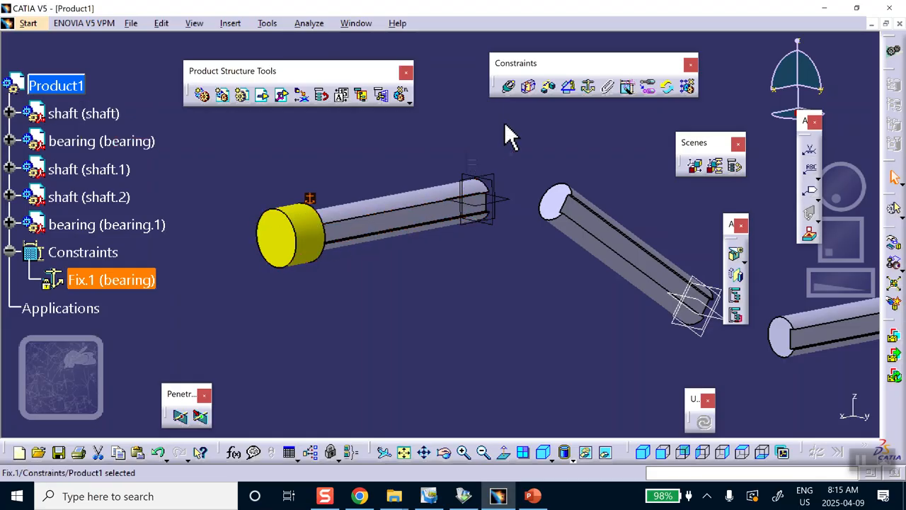
{"action": "left_click", "coordinate": [509, 85]}
{"action": "left_click", "coordinate": [414, 207]}
{"action": "left_click", "coordinate": [309, 228]}
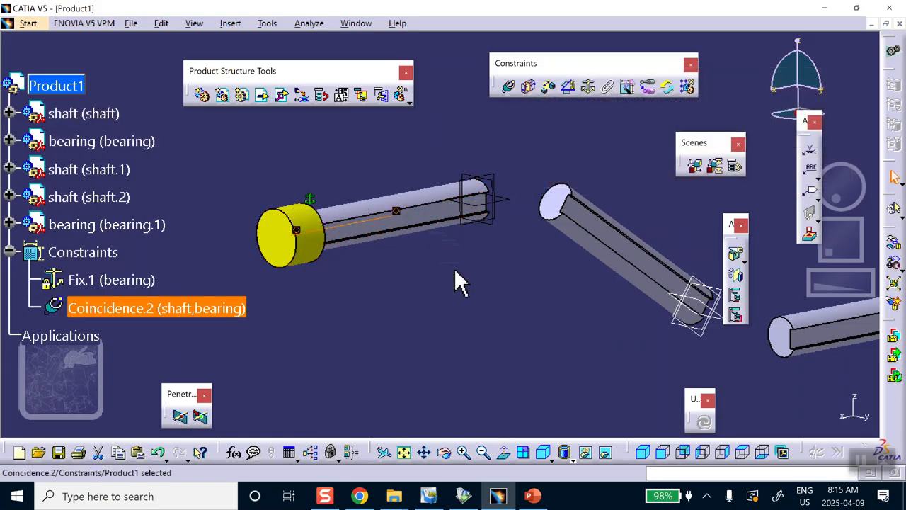
Make the fixed bearing's shaft-side face coincident with the first shaft's outer end face, hiding the bearing to reach it, with Opposite orientation
{"action": "left_click", "coordinate": [509, 87]}
{"action": "middle_click_drag", "start_coordinate": [506, 223], "coordinate": [435, 205]}
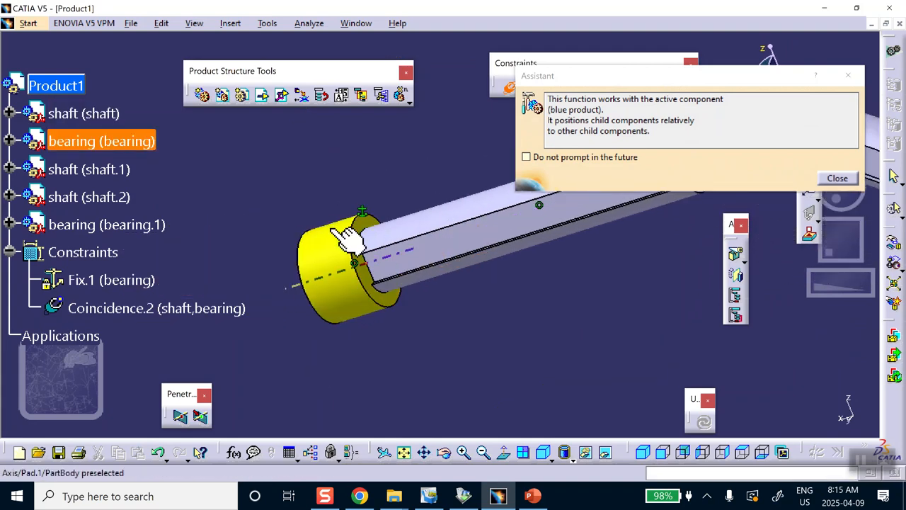
{"action": "left_click", "coordinate": [372, 237]}
{"action": "right_click", "coordinate": [325, 256]}
{"action": "left_click", "coordinate": [361, 299]}
{"action": "middle_click_drag", "start_coordinate": [404, 283], "coordinate": [566, 244]}
{"action": "left_click", "coordinate": [314, 291]}
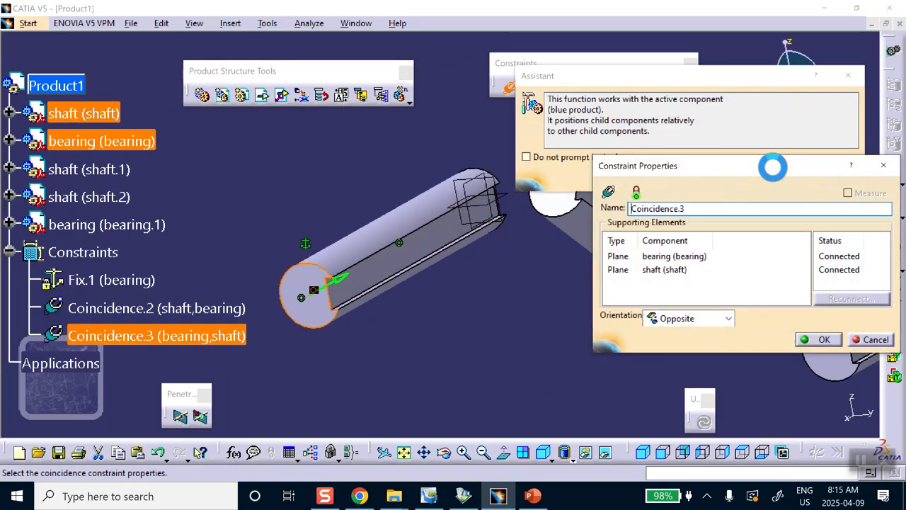
{"action": "left_click", "coordinate": [819, 340]}
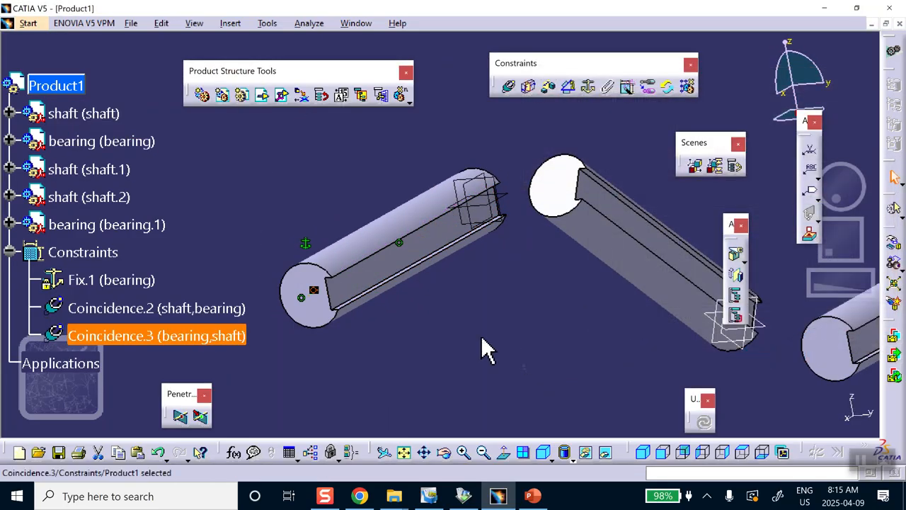
Restore the hidden fixed bearing from the no-show space and return to the visible space
{"action": "scroll", "coordinate": [210, 257], "scroll_direction": "down", "scroll_amount": 1}
{"action": "scroll", "coordinate": [210, 257], "scroll_direction": "down", "scroll_amount": 2}
{"action": "middle_click_drag", "start_coordinate": [528, 313], "coordinate": [595, 359]}
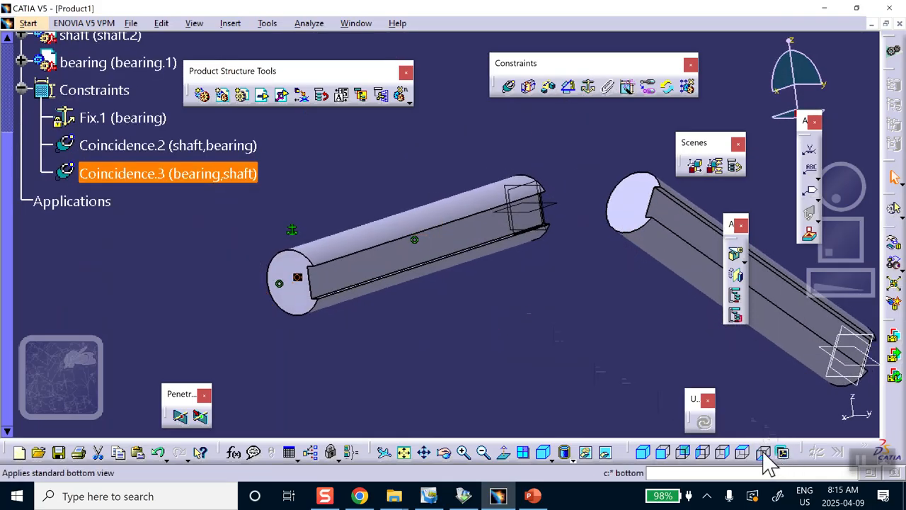
{"action": "left_click_drag", "start_coordinate": [511, 389], "coordinate": [641, 407]}
{"action": "left_click", "coordinate": [669, 373]}
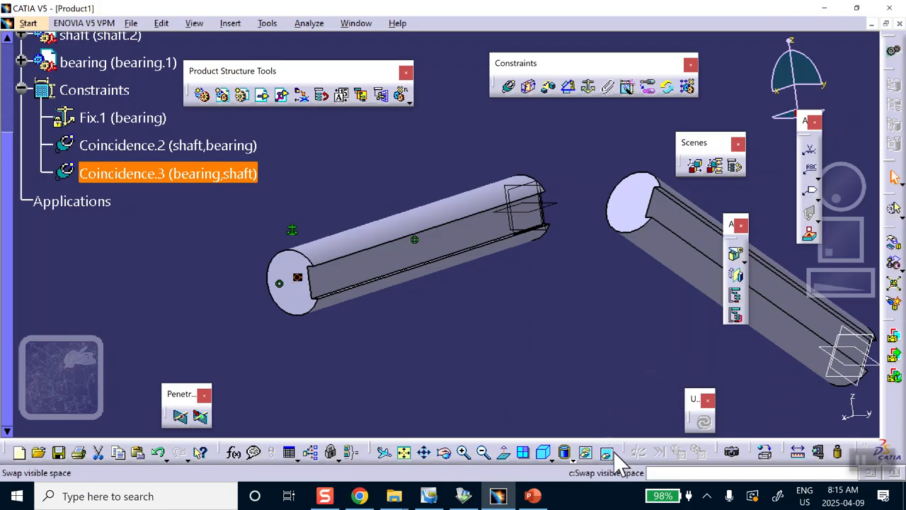
{"action": "left_click", "coordinate": [606, 451]}
{"action": "right_click", "coordinate": [272, 293]}
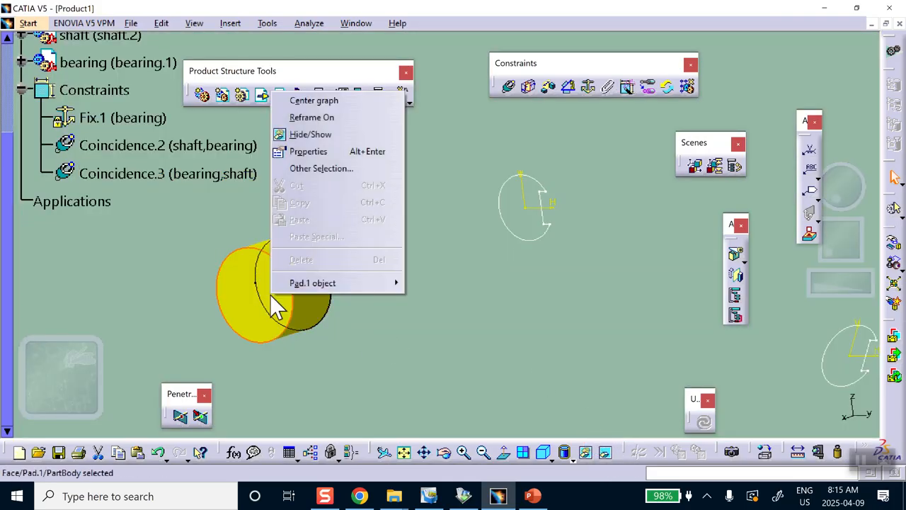
{"action": "left_click", "coordinate": [312, 134]}
{"action": "left_click", "coordinate": [604, 451]}
{"action": "middle_click_drag", "start_coordinate": [575, 342], "coordinate": [457, 345]}
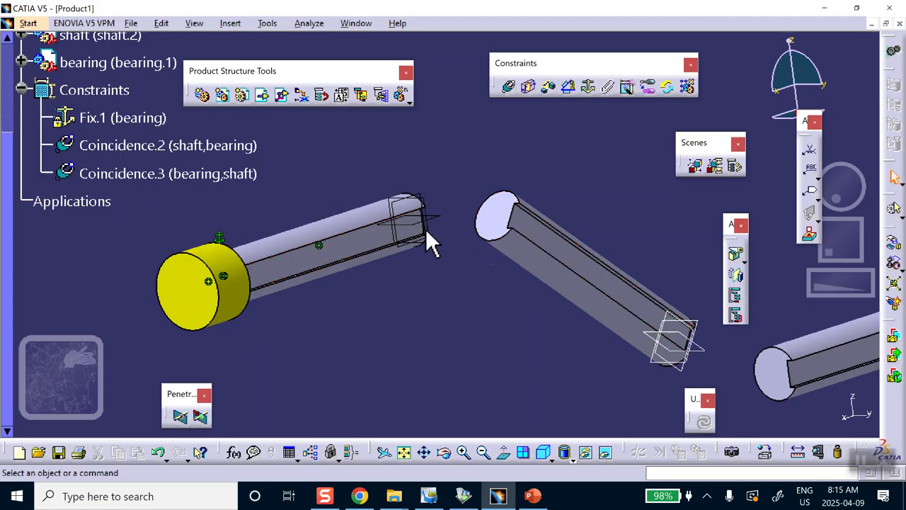
Add a coincidence constraint between the second bearing's axis and the third shaft's axis
{"action": "middle_click_drag", "start_coordinate": [482, 298], "coordinate": [378, 307]}
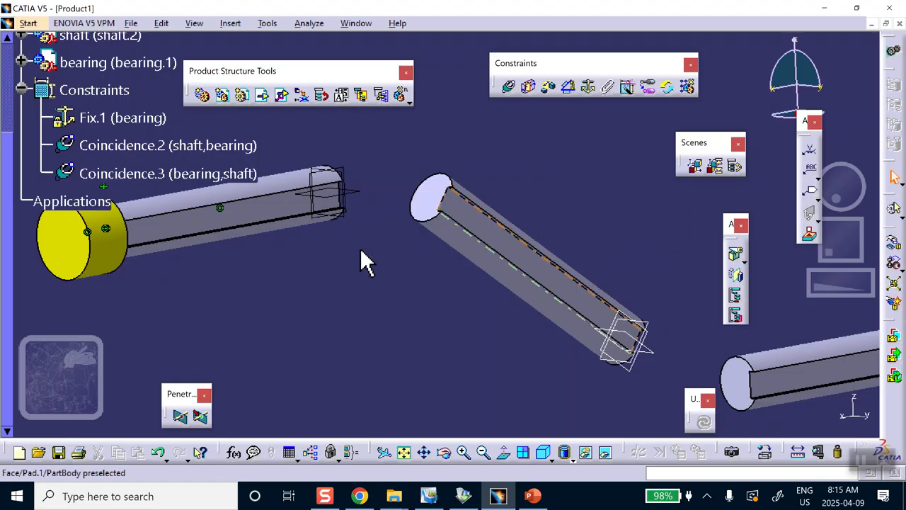
{"action": "middle_click_drag", "start_coordinate": [334, 271], "coordinate": [345, 293]}
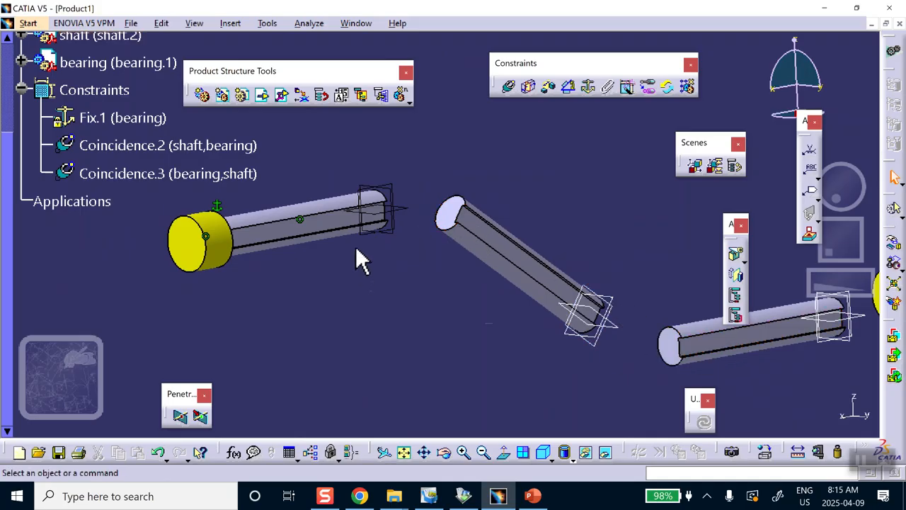
{"action": "middle_click_drag", "start_coordinate": [613, 204], "coordinate": [396, 238]}
{"action": "middle_click_drag", "start_coordinate": [511, 261], "coordinate": [582, 259]}
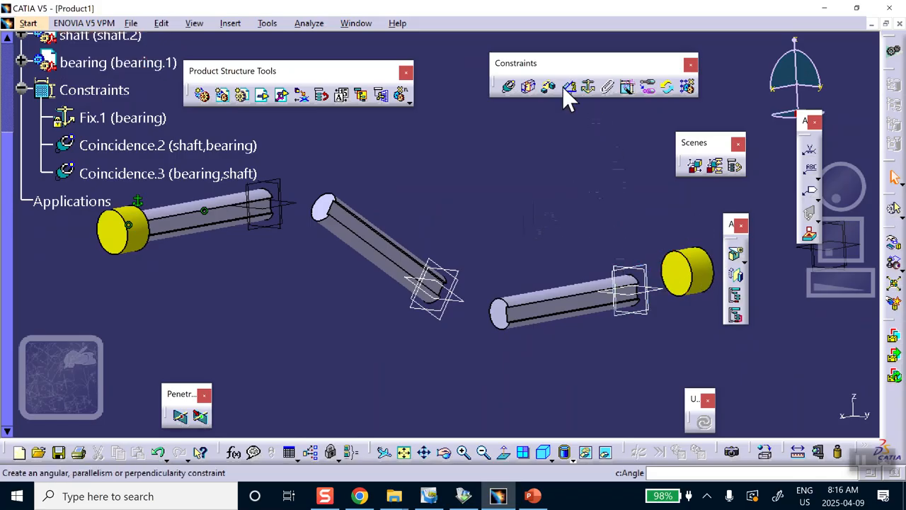
{"action": "left_click", "coordinate": [508, 88]}
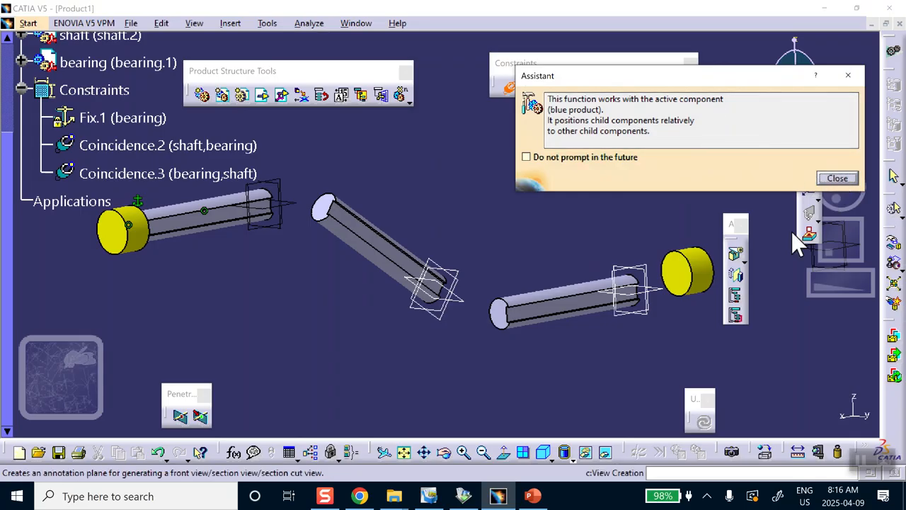
{"action": "left_click", "coordinate": [697, 269]}
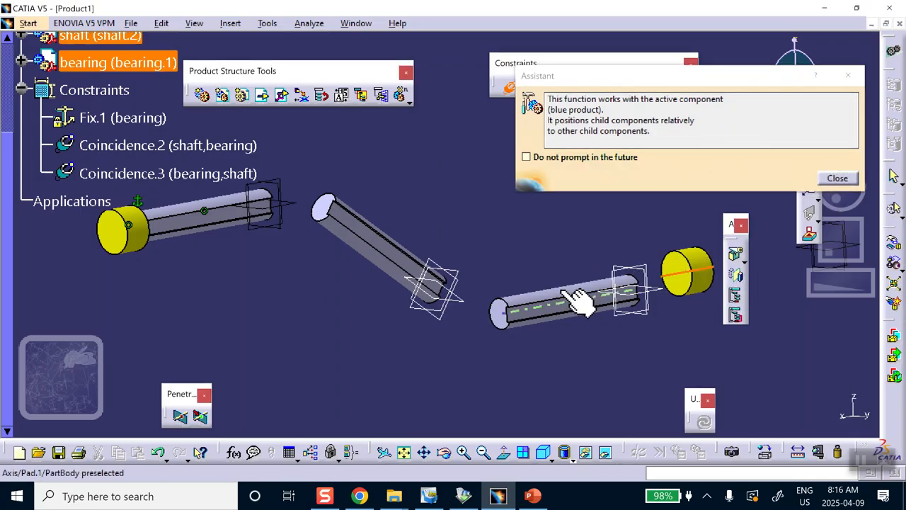
{"action": "left_click", "coordinate": [577, 301]}
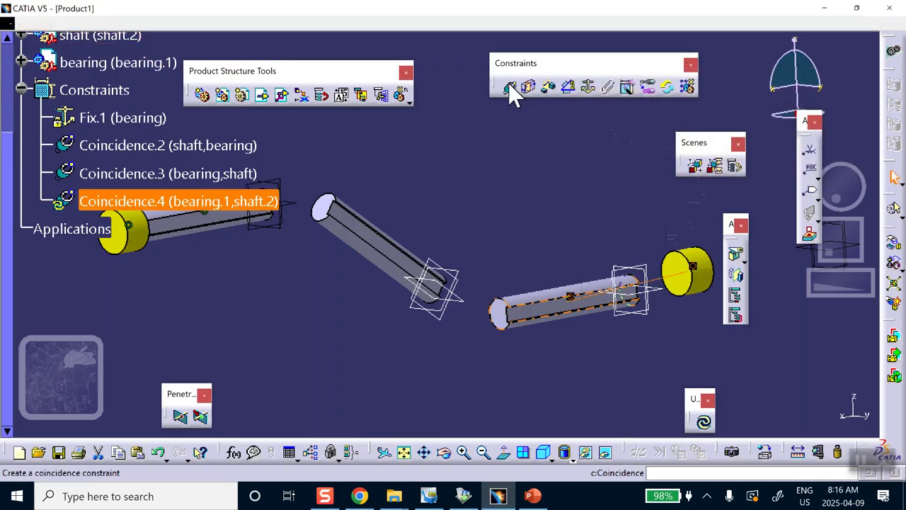
Make the second bearing's shaft-side face coincident with the third shaft's near end face, using Opposite orientation, and update the assembly
{"action": "left_click", "coordinate": [510, 89]}
{"action": "left_click", "coordinate": [682, 287]}
{"action": "middle_click_drag", "start_coordinate": [676, 301], "coordinate": [443, 148]}
{"action": "middle_click_drag", "start_coordinate": [470, 233], "coordinate": [346, 126]}
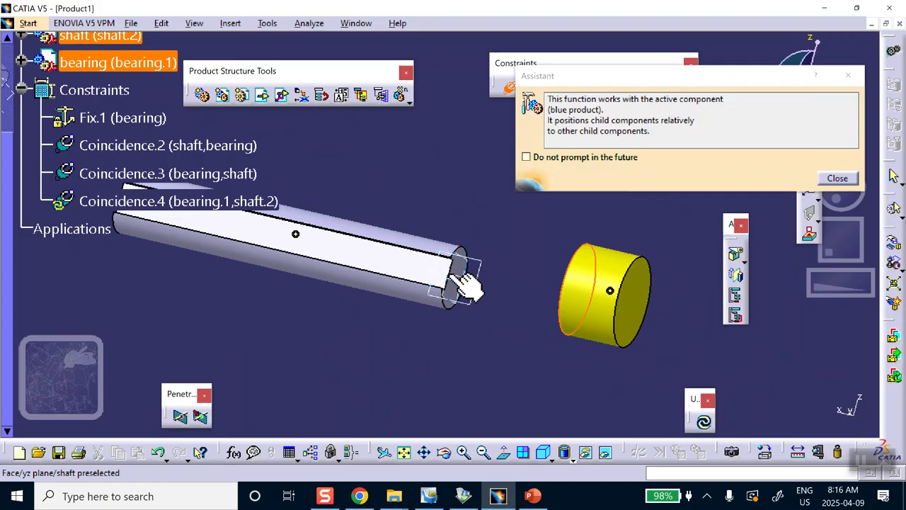
{"action": "left_click", "coordinate": [461, 279]}
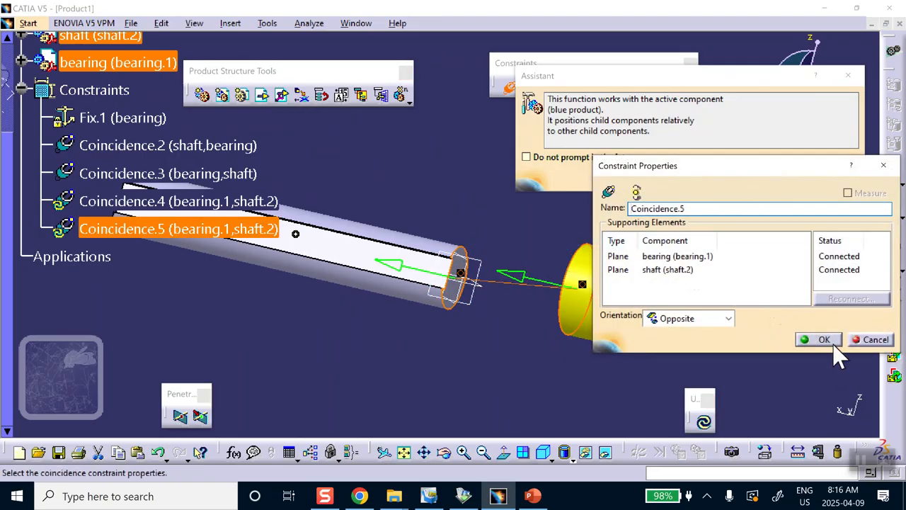
{"action": "left_click", "coordinate": [825, 342]}
{"action": "left_click", "coordinate": [704, 422]}
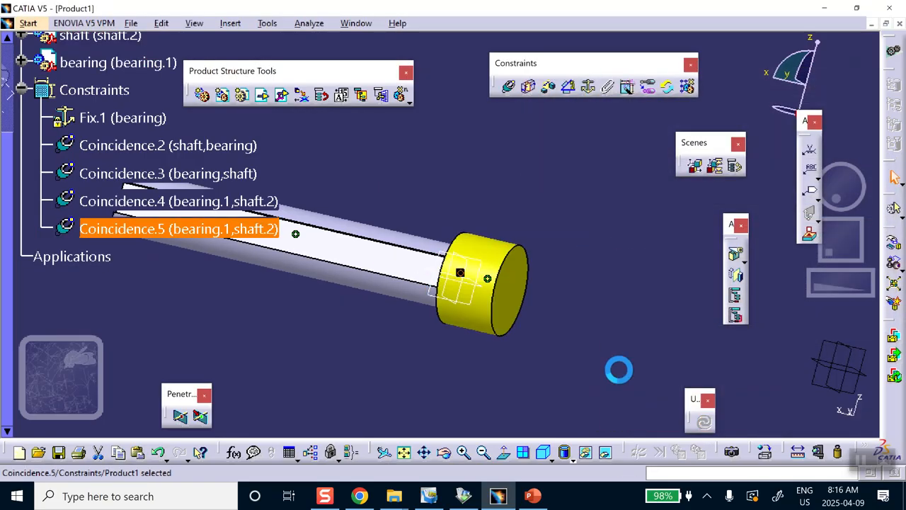
Fix the two bearings together with a Fix Together constraint
{"action": "middle_click_drag", "start_coordinate": [465, 314], "coordinate": [546, 318]}
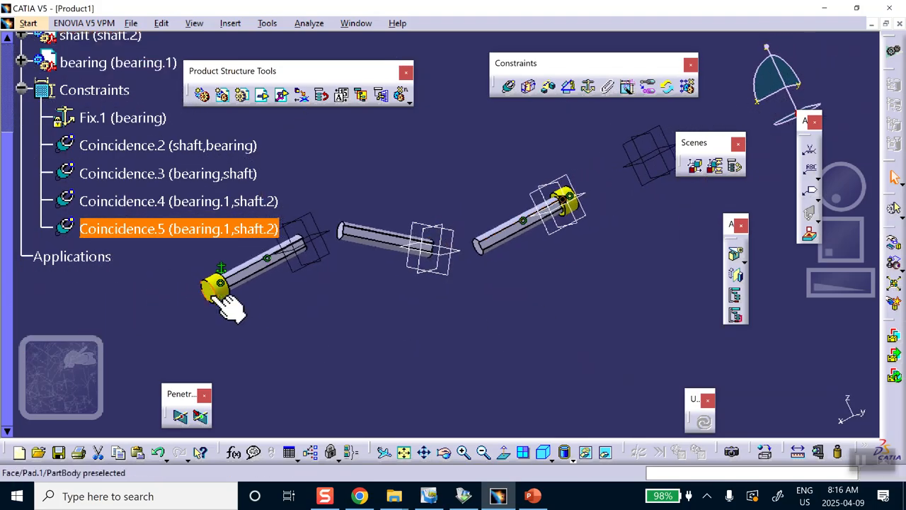
{"action": "mouse_move", "coordinate": [588, 283]}
{"action": "middle_mouse_down"}
{"action": "mouse_move", "coordinate": [599, 338]}
{"action": "mouse_move", "coordinate": [480, 328]}
{"action": "mouse_move", "coordinate": [597, 283]}
{"action": "middle_mouse_up"}
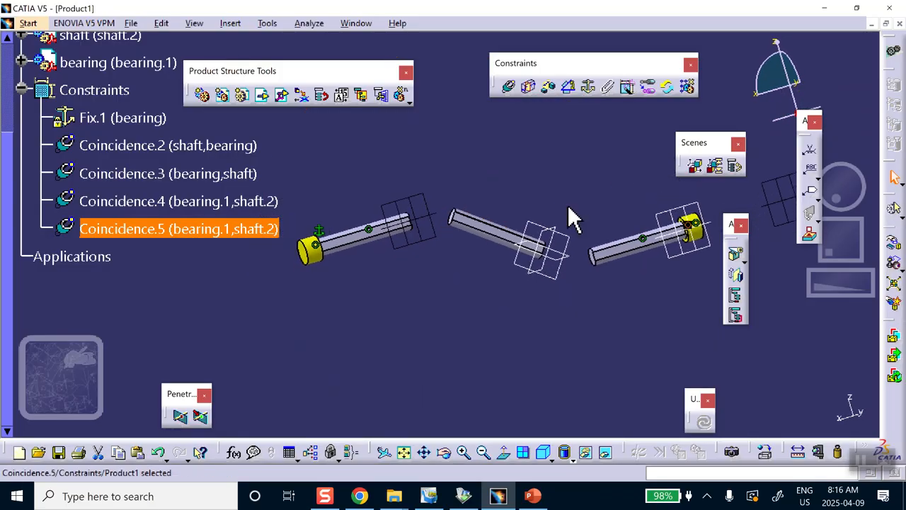
{"action": "left_click", "coordinate": [610, 88]}
{"action": "left_click", "coordinate": [323, 251]}
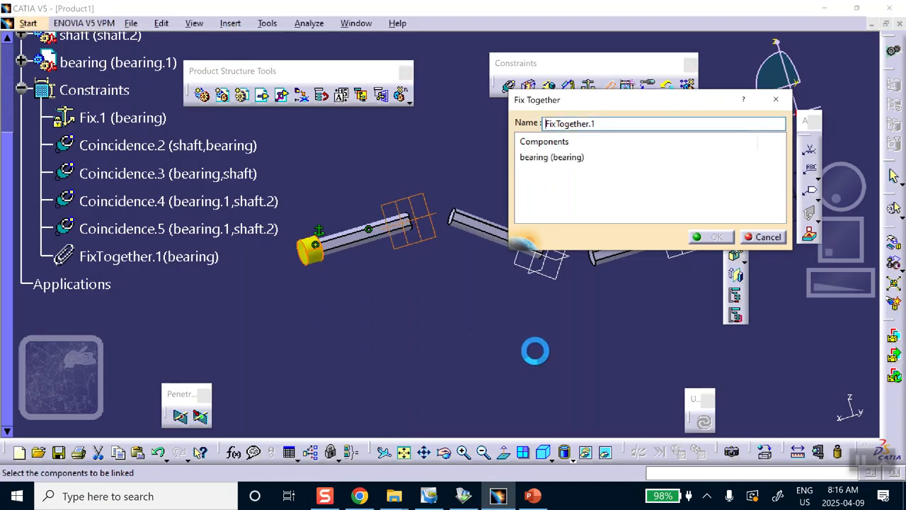
{"action": "middle_click_drag", "start_coordinate": [528, 354], "coordinate": [344, 404]}
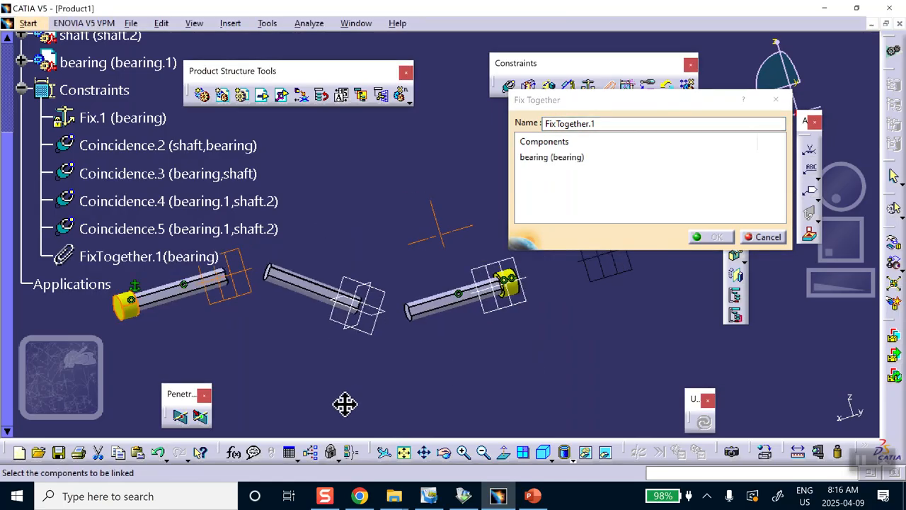
{"action": "left_click", "coordinate": [507, 286]}
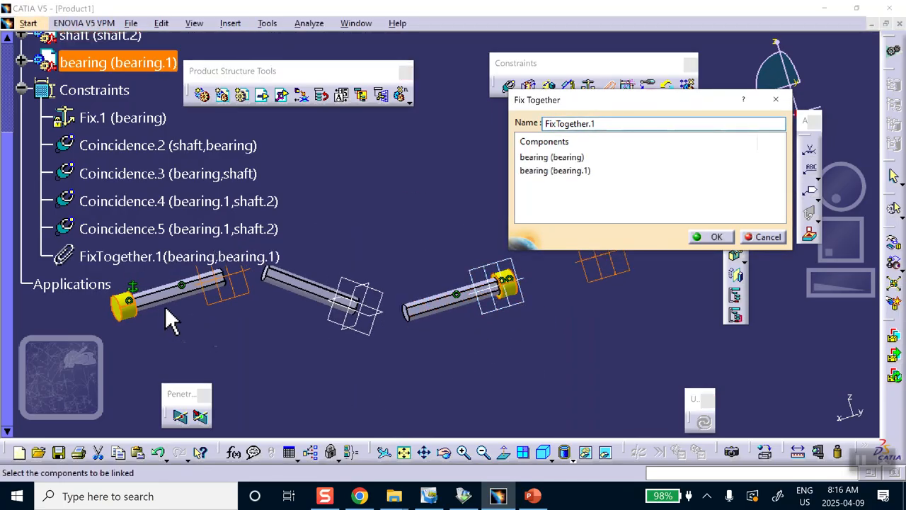
{"action": "left_click", "coordinate": [715, 236]}
Switch the assembly to the DMU Kinematics workbench
{"action": "middle_click_drag", "start_coordinate": [404, 186], "coordinate": [571, 248]}
{"action": "middle_click_drag", "start_coordinate": [420, 302], "coordinate": [467, 358]}
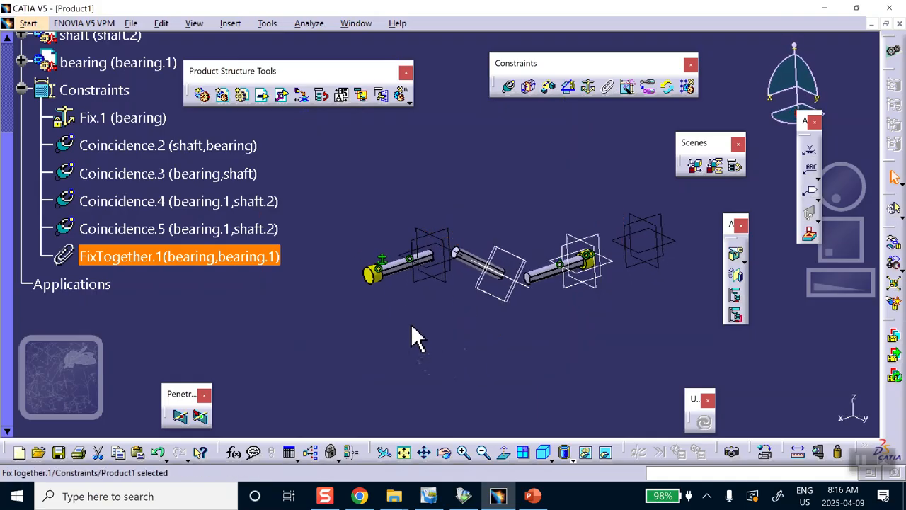
{"action": "mouse_move", "coordinate": [394, 350]}
{"action": "middle_mouse_down"}
{"action": "mouse_move", "coordinate": [376, 363]}
{"action": "mouse_move", "coordinate": [391, 348]}
{"action": "middle_mouse_up"}
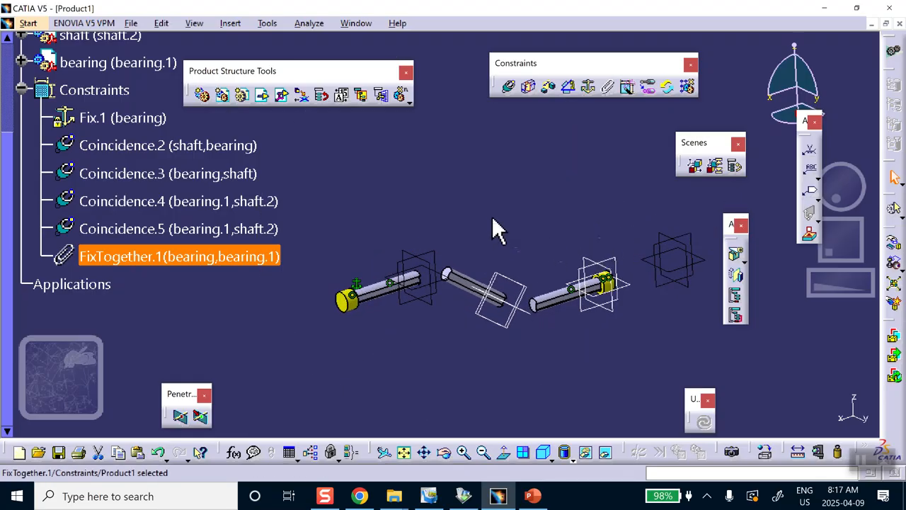
{"action": "left_click", "coordinate": [29, 22]}
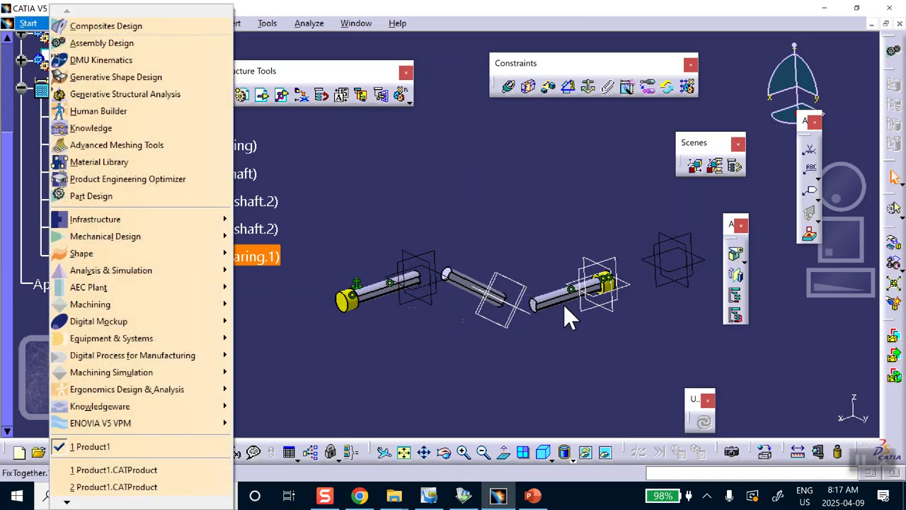
{"action": "left_click", "coordinate": [496, 217]}
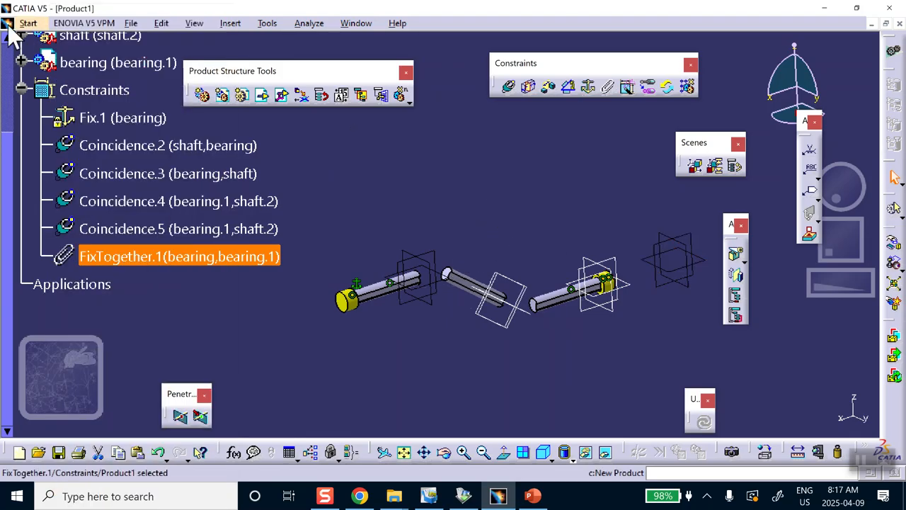
{"action": "left_click", "coordinate": [29, 22]}
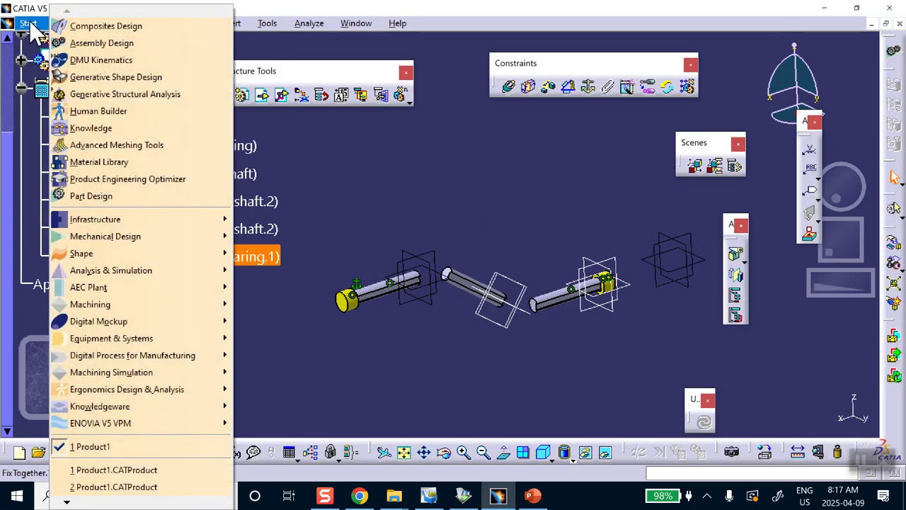
{"action": "left_click", "coordinate": [99, 60]}
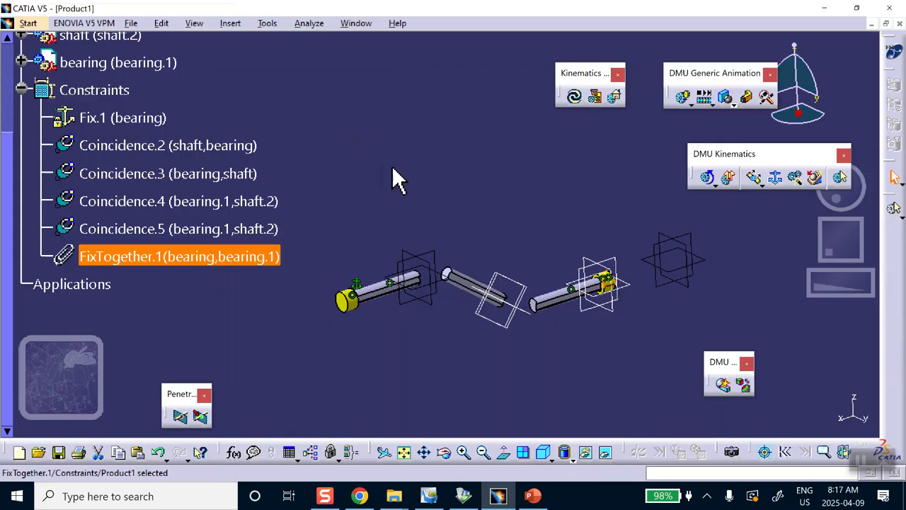
Convert the assembly constraints into joints automatically in a new mechanism named Mechanism.1
{"action": "left_click", "coordinate": [797, 182]}
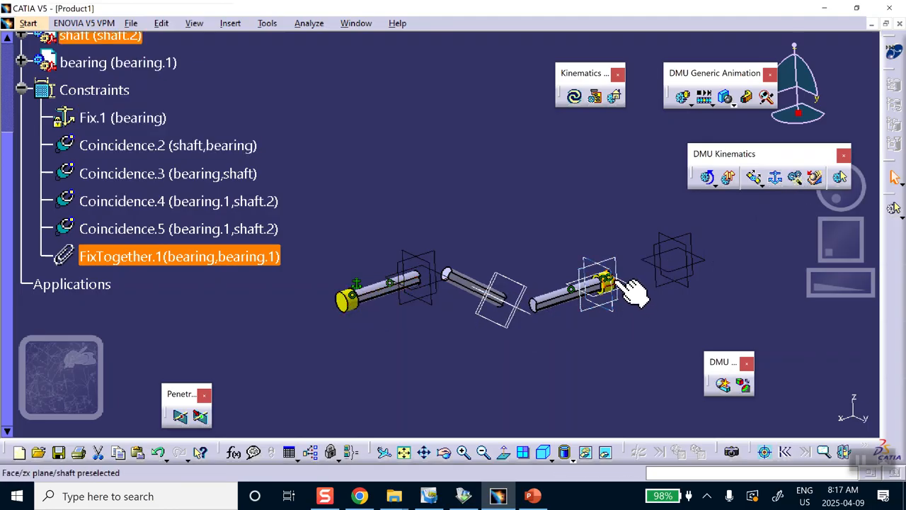
{"action": "left_click", "coordinate": [797, 179]}
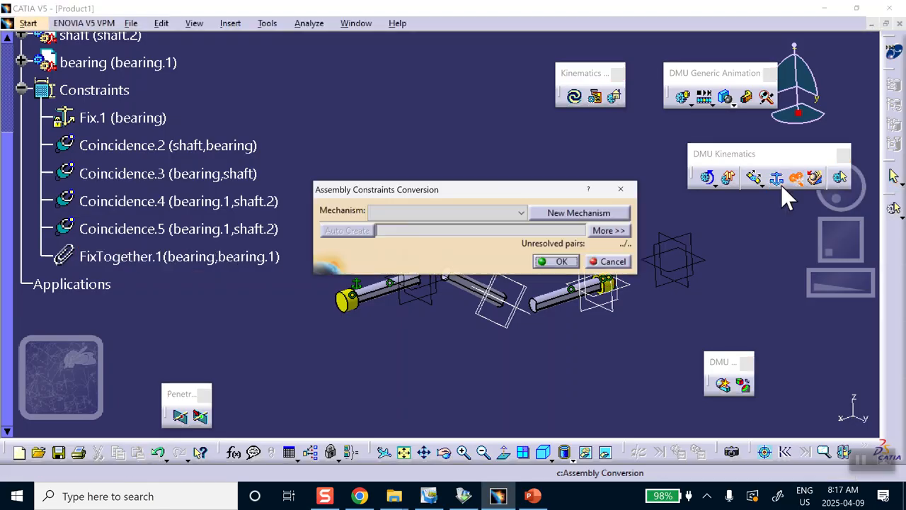
{"action": "left_click", "coordinate": [593, 214]}
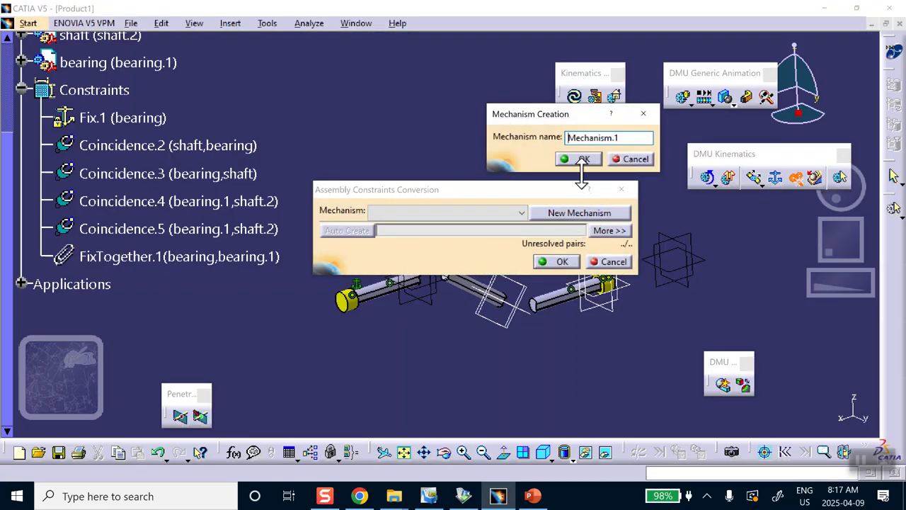
{"action": "left_click", "coordinate": [583, 158]}
{"action": "left_click", "coordinate": [336, 231]}
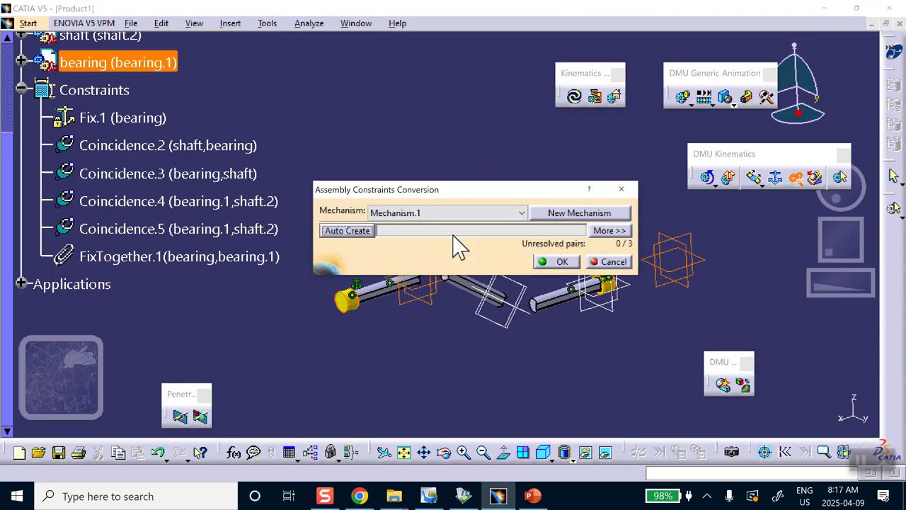
{"action": "left_click", "coordinate": [557, 261]}
Expand the Applications branch down to Mechanism.1's Joints to examine the generated joints and degrees of freedom
{"action": "scroll", "coordinate": [125, 236], "scroll_direction": "down", "scroll_amount": 5}
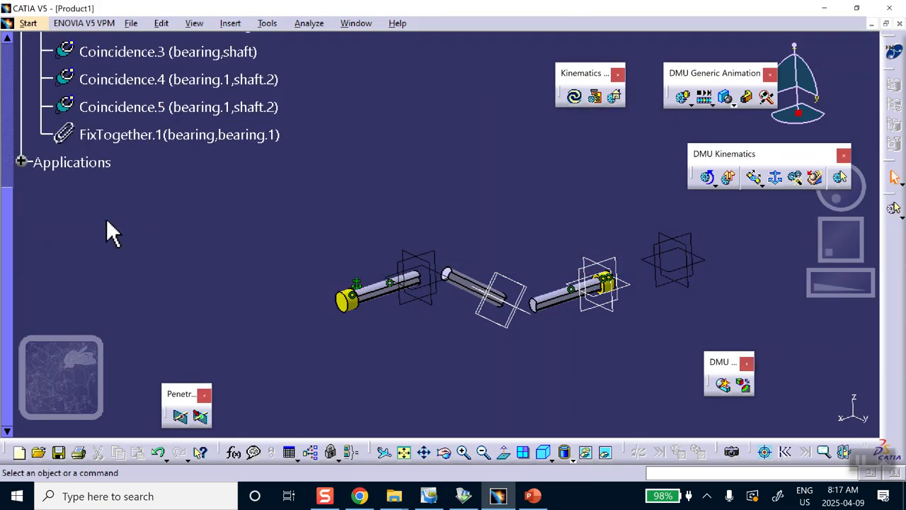
{"action": "left_click", "coordinate": [20, 122]}
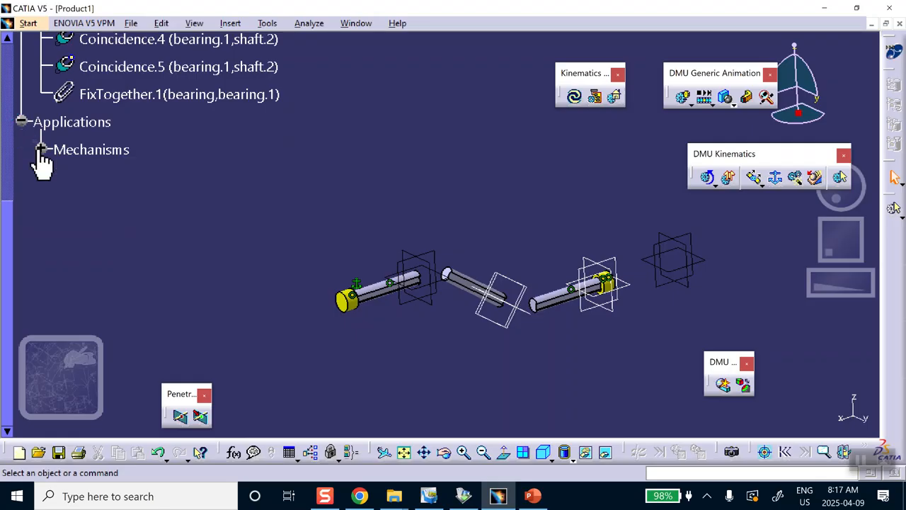
{"action": "left_click", "coordinate": [41, 149]}
{"action": "left_click", "coordinate": [61, 177]}
{"action": "left_click", "coordinate": [81, 205]}
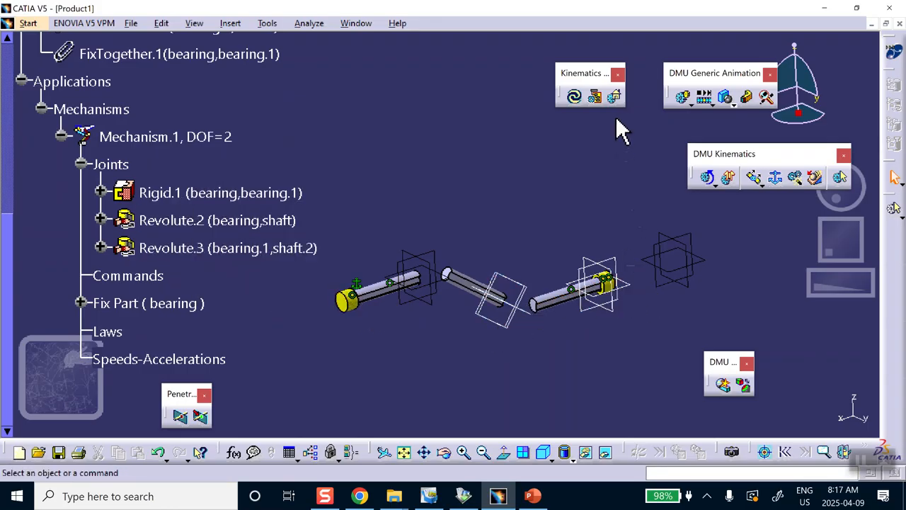
{"action": "mouse_move", "coordinate": [471, 197]}
{"action": "middle_mouse_down"}
{"action": "mouse_move", "coordinate": [473, 206]}
{"action": "mouse_move", "coordinate": [473, 189]}
{"action": "middle_mouse_up"}
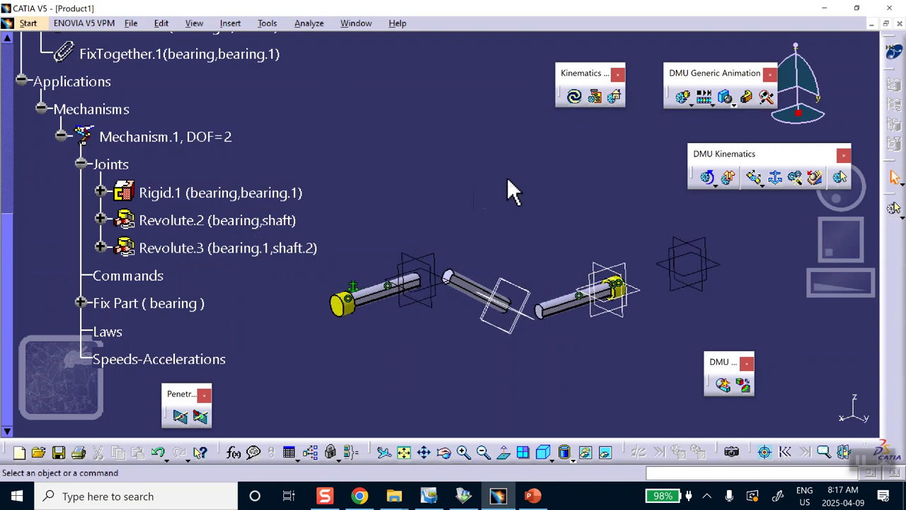
Define a CV joint in Mechanism.1 with the axes of shaft, shaft.1 and shaft.2 as Spin 1, Spin 2 and Spin 3
{"action": "left_click", "coordinate": [761, 184]}
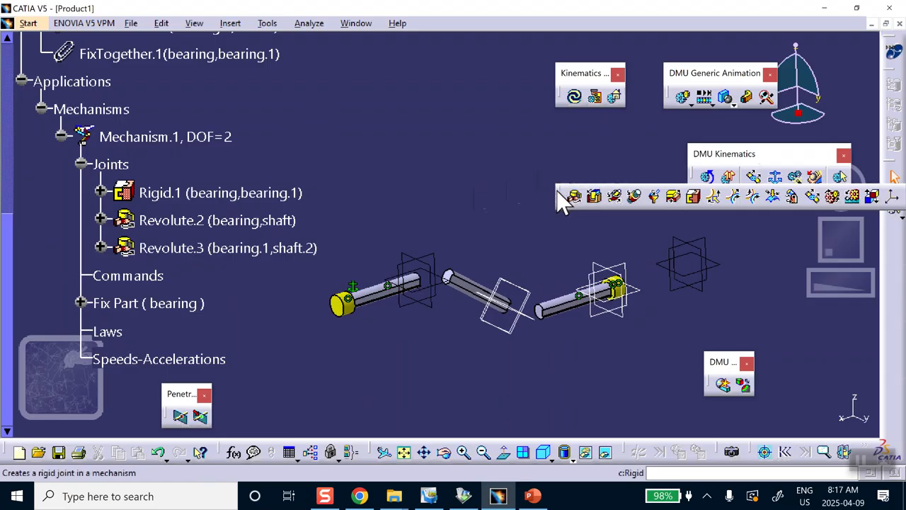
{"action": "left_click_drag", "start_coordinate": [338, 146], "coordinate": [342, 146]}
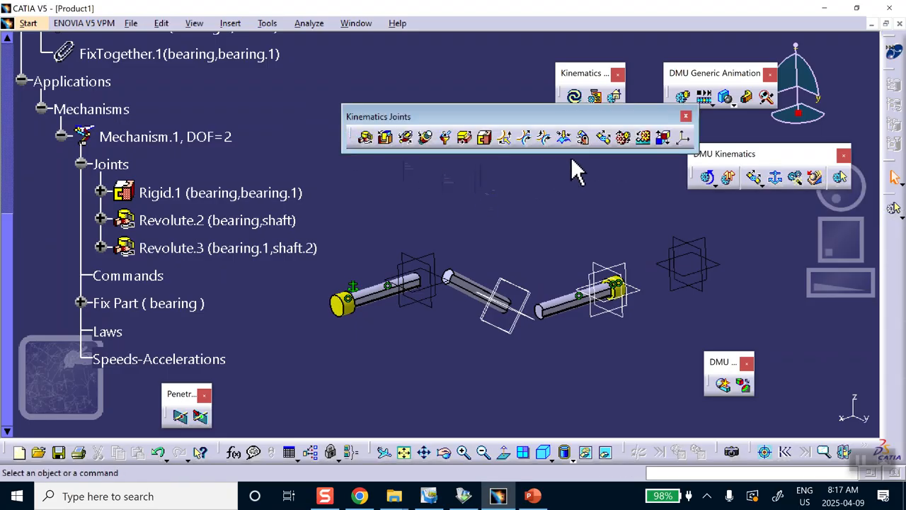
{"action": "left_click", "coordinate": [604, 138]}
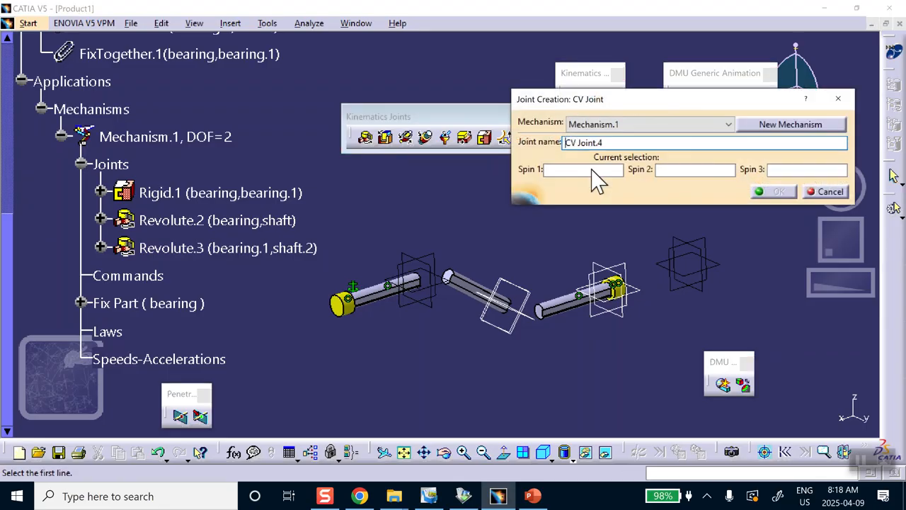
{"action": "middle_click_drag", "start_coordinate": [472, 226], "coordinate": [406, 223]}
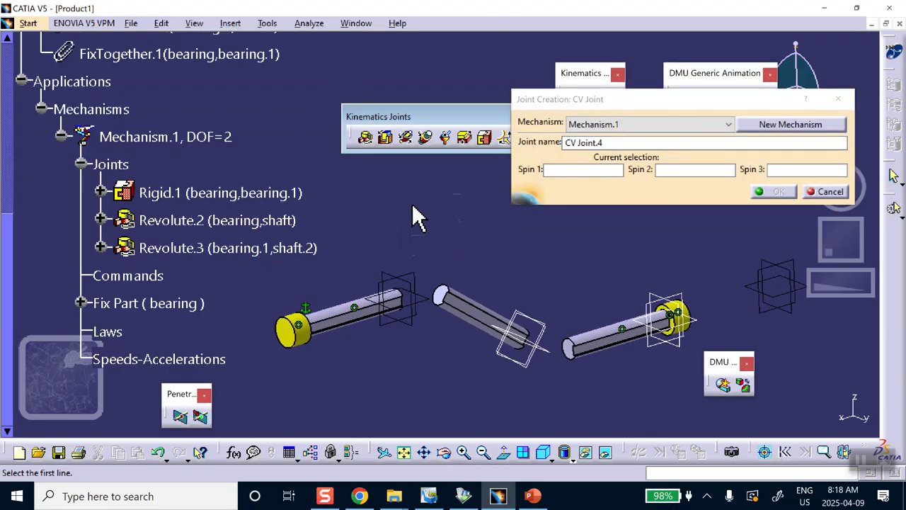
{"action": "middle_click_drag", "start_coordinate": [352, 319], "coordinate": [347, 290]}
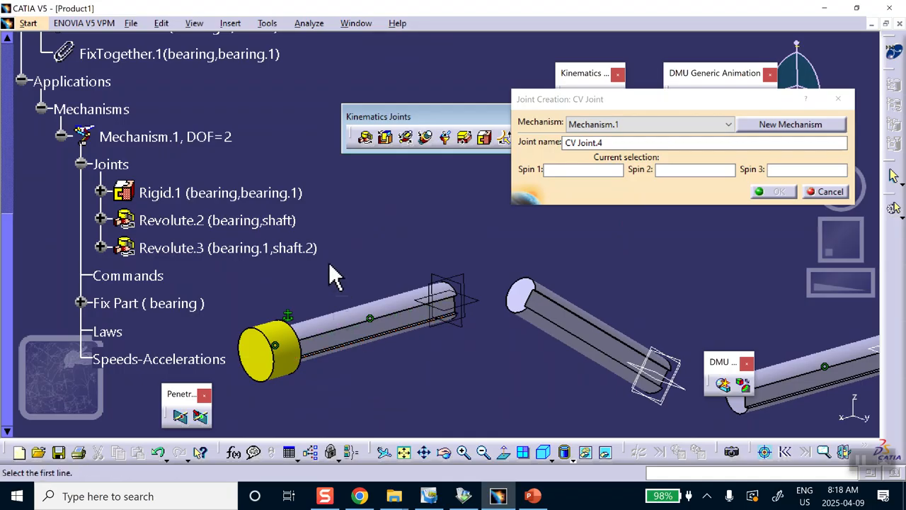
{"action": "left_click", "coordinate": [354, 325]}
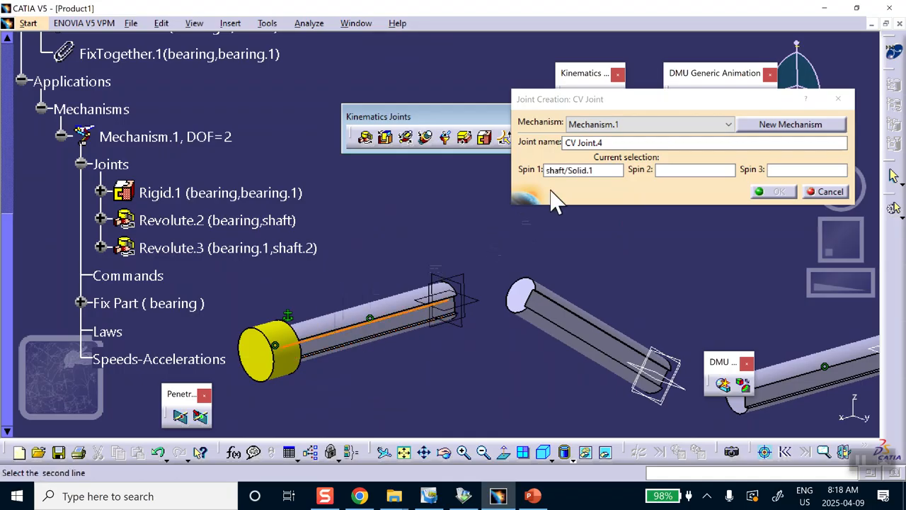
{"action": "left_click", "coordinate": [591, 322]}
{"action": "middle_click_drag", "start_coordinate": [600, 269], "coordinate": [445, 245]}
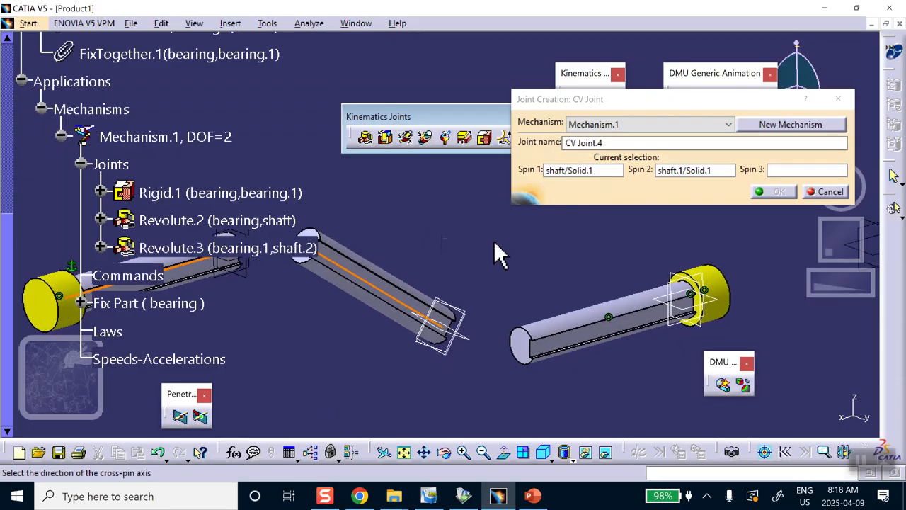
{"action": "left_click", "coordinate": [601, 325]}
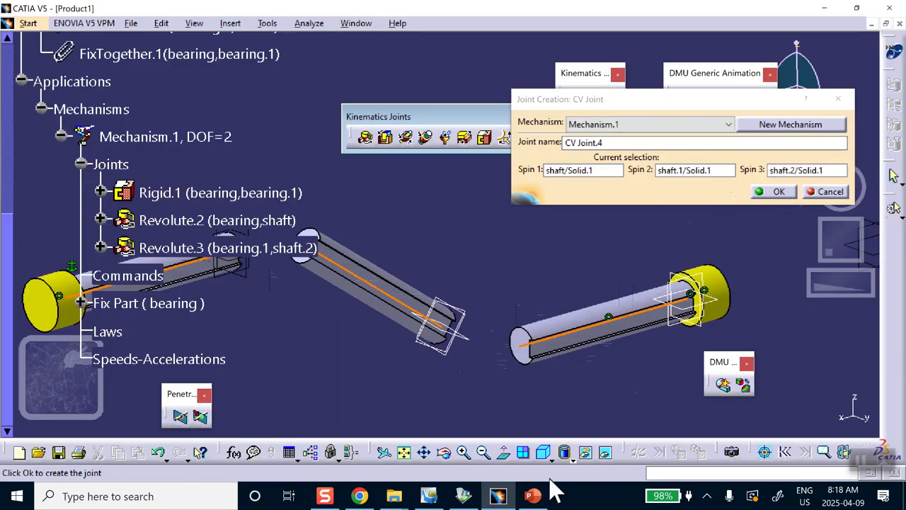
Switch to the PowerPoint presentation and examine slide 4 on the equal-angle shaft arrangement for CV joints
{"action": "left_click", "coordinate": [532, 495]}
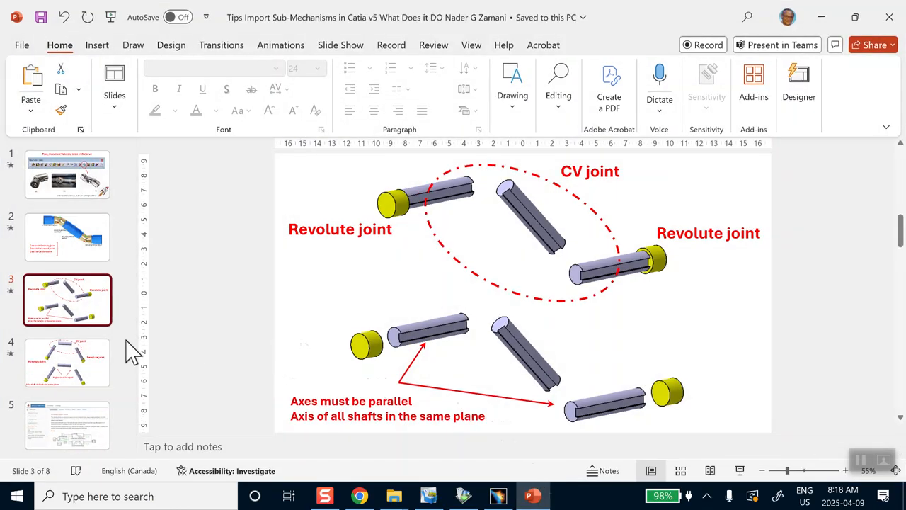
{"action": "left_click", "coordinate": [98, 374]}
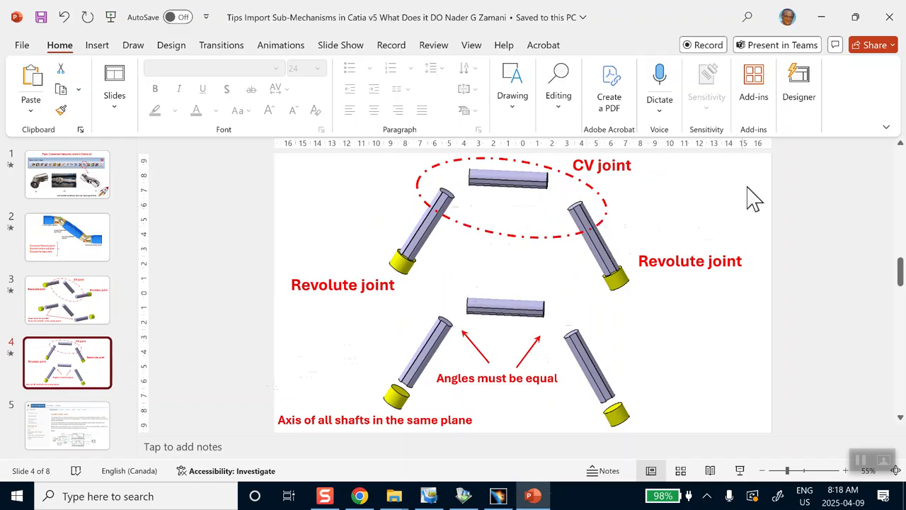
{"action": "left_click", "coordinate": [821, 17]}
Return to CATIA and create the CV joint from the three selected shaft axes
{"action": "middle_click_drag", "start_coordinate": [545, 322], "coordinate": [686, 291]}
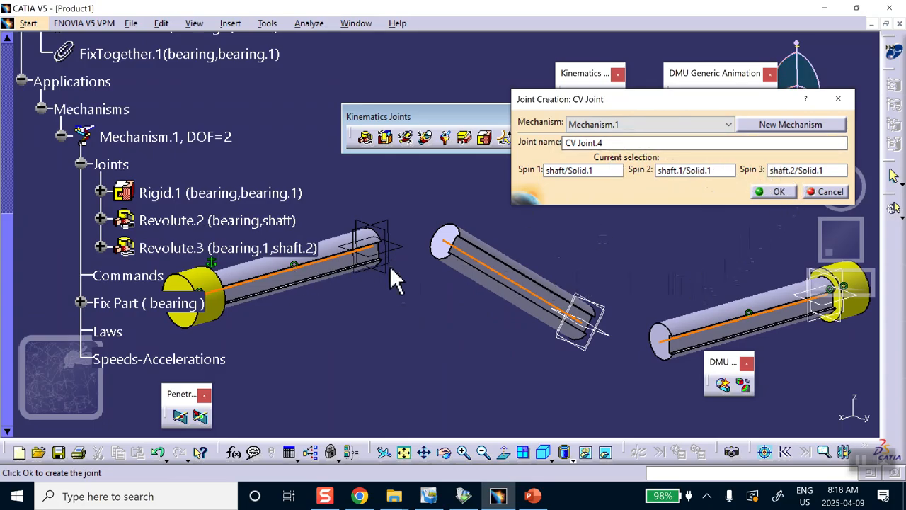
{"action": "left_click", "coordinate": [779, 192]}
{"action": "middle_click_drag", "start_coordinate": [516, 236], "coordinate": [378, 300]}
Make the revolute joint between bearing and shaft angle driven
{"action": "left_click", "coordinate": [101, 220]}
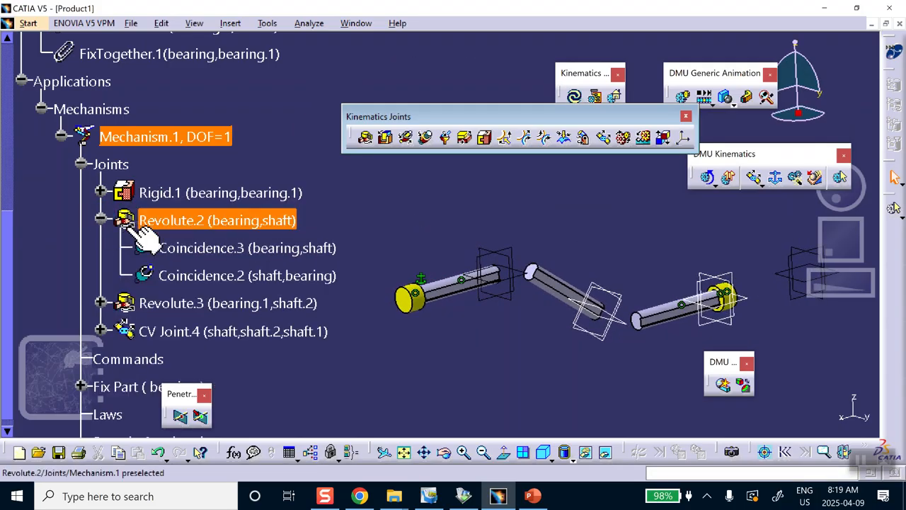
{"action": "double_click", "coordinate": [196, 219]}
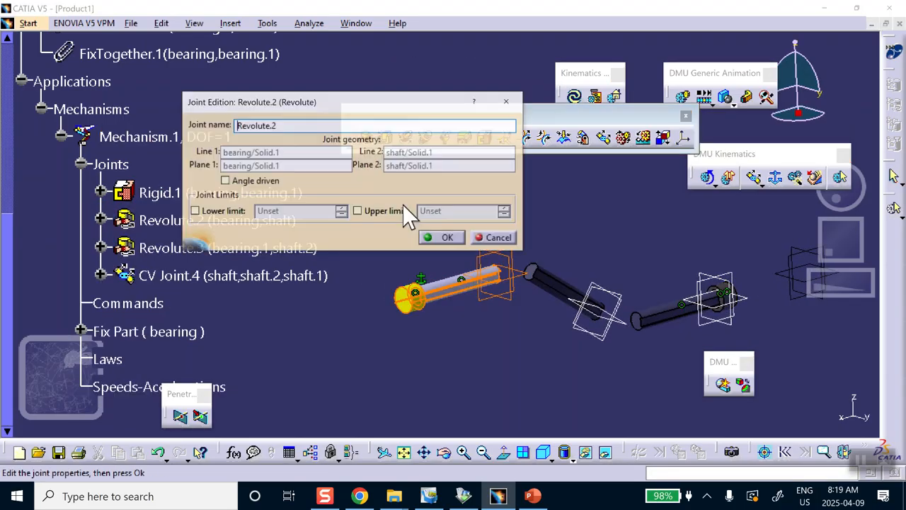
{"action": "left_click", "coordinate": [225, 181]}
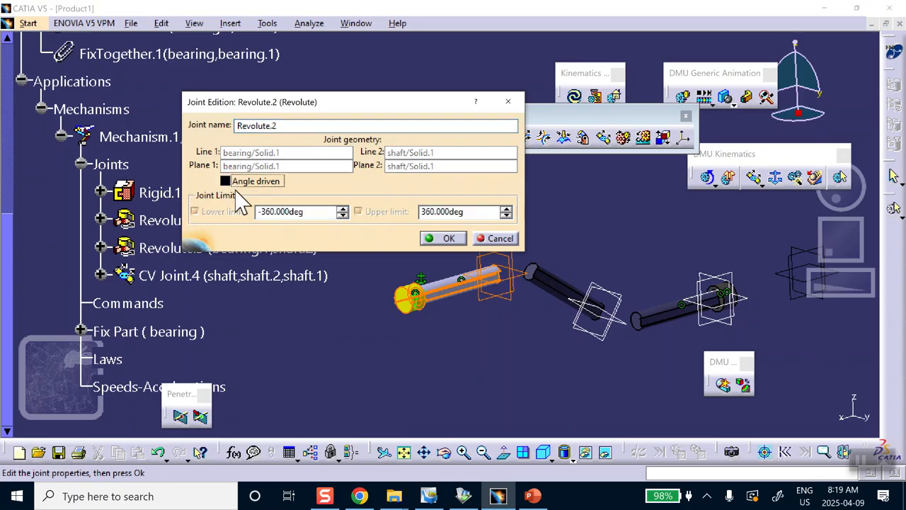
{"action": "left_click", "coordinate": [445, 238]}
{"action": "left_click", "coordinate": [506, 277]}
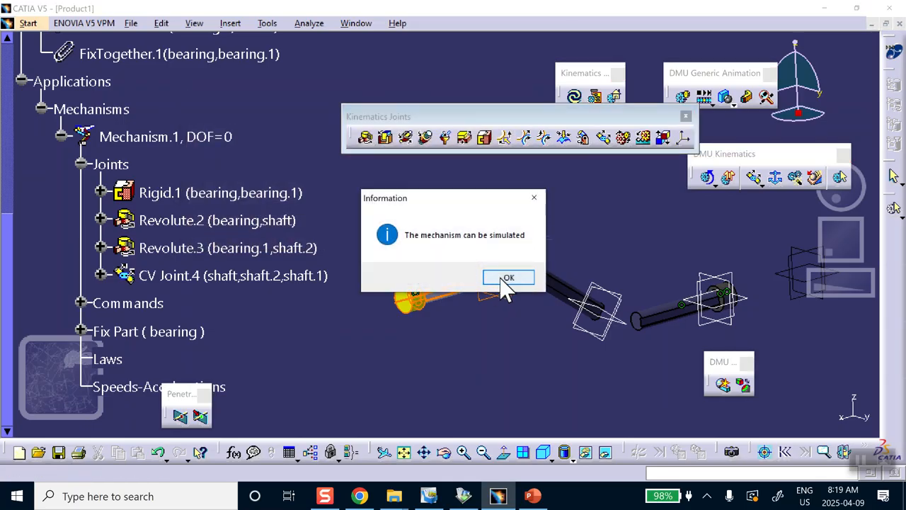
Simulate Mechanism.1 by turning Command.1 to -144 degrees, and reset the mechanism to its initial position
{"action": "middle_click_drag", "start_coordinate": [531, 235], "coordinate": [490, 196]}
{"action": "scroll", "coordinate": [231, 231], "scroll_direction": "down", "scroll_amount": 3}
{"action": "middle_click_drag", "start_coordinate": [382, 238], "coordinate": [315, 216]}
{"action": "left_click", "coordinate": [701, 178]}
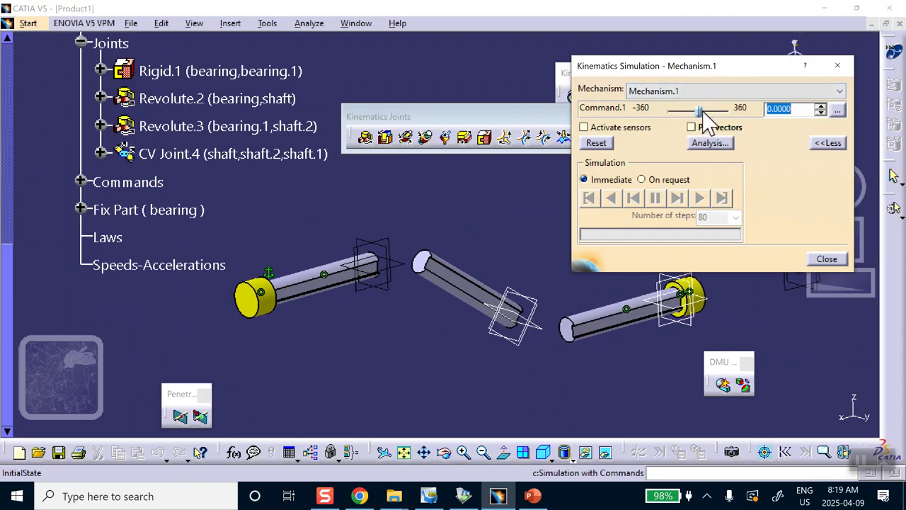
{"action": "mouse_move", "coordinate": [700, 110]}
{"action": "left_mouse_down"}
{"action": "mouse_move", "coordinate": [712, 111]}
{"action": "mouse_move", "coordinate": [681, 112]}
{"action": "mouse_move", "coordinate": [690, 110]}
{"action": "mouse_move", "coordinate": [687, 119]}
{"action": "left_mouse_up"}
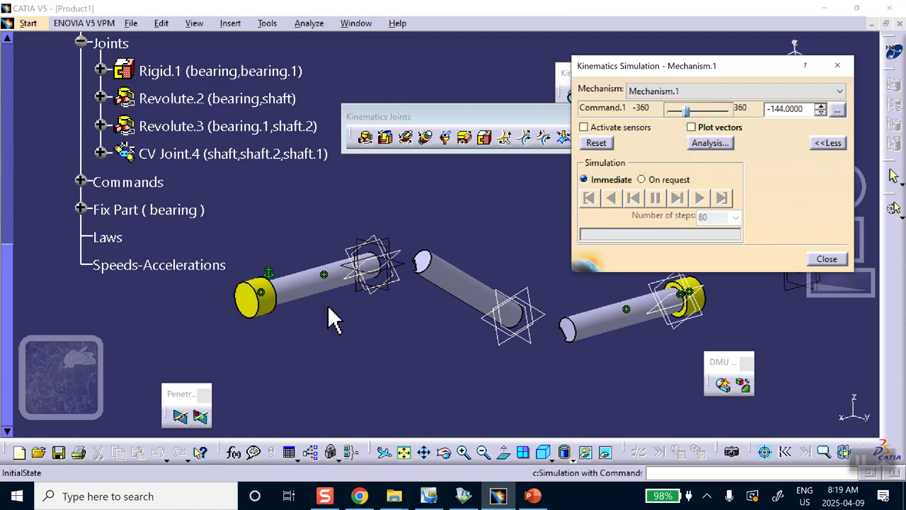
{"action": "left_click", "coordinate": [596, 143]}
{"action": "left_click", "coordinate": [827, 259]}
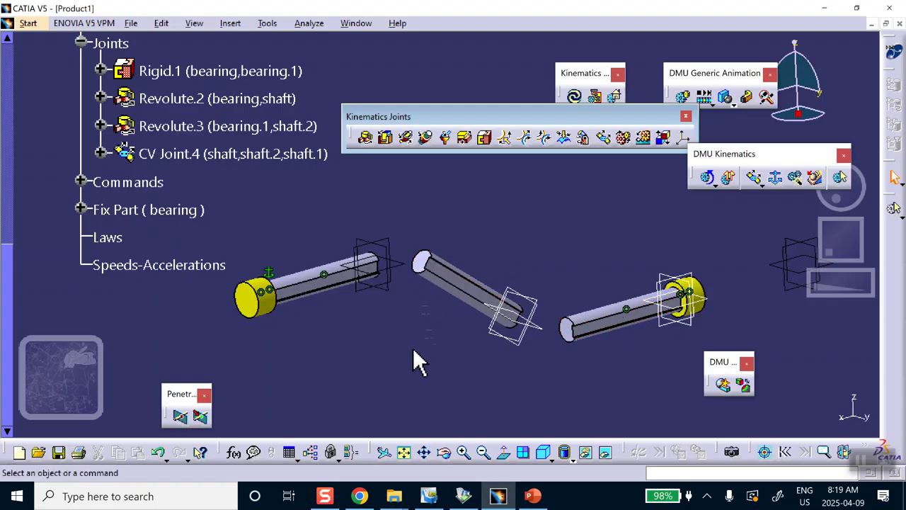
Switch to PowerPoint to review the slide showing the equal angles between the shafts, and return to CATIA
{"action": "left_click", "coordinate": [528, 493]}
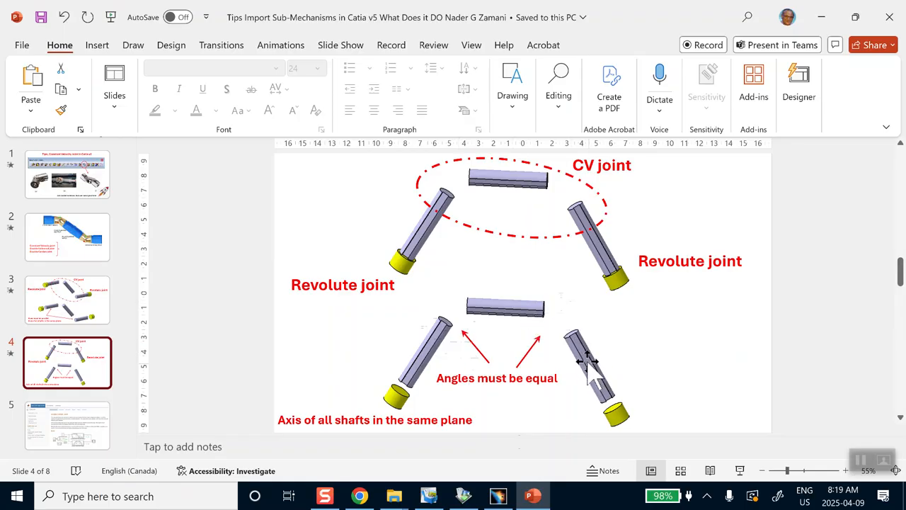
{"action": "left_click", "coordinate": [821, 17]}
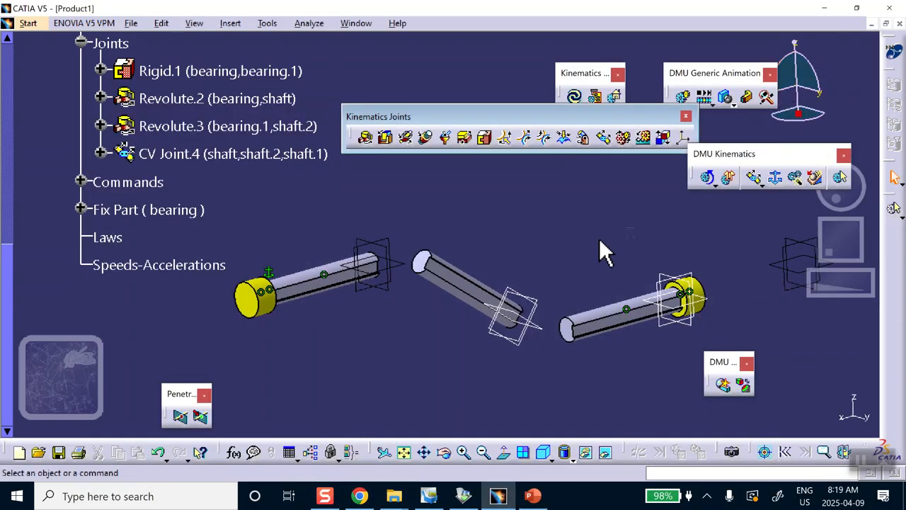
Drive Mechanism.1's Command.1 angle with the formula 60turn_min*Mechanism.1\KINTime
{"action": "left_click", "coordinate": [235, 452]}
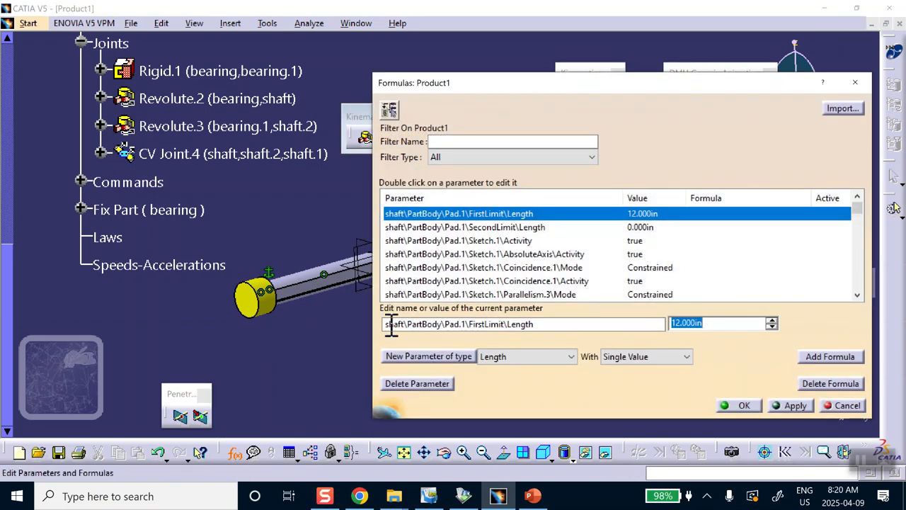
{"action": "scroll", "coordinate": [142, 142], "scroll_direction": "up", "scroll_amount": 3}
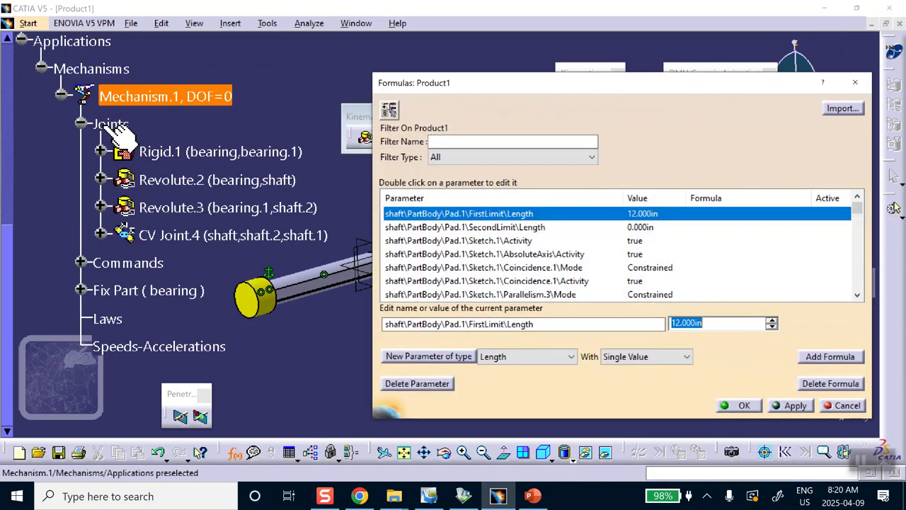
{"action": "left_click", "coordinate": [159, 96]}
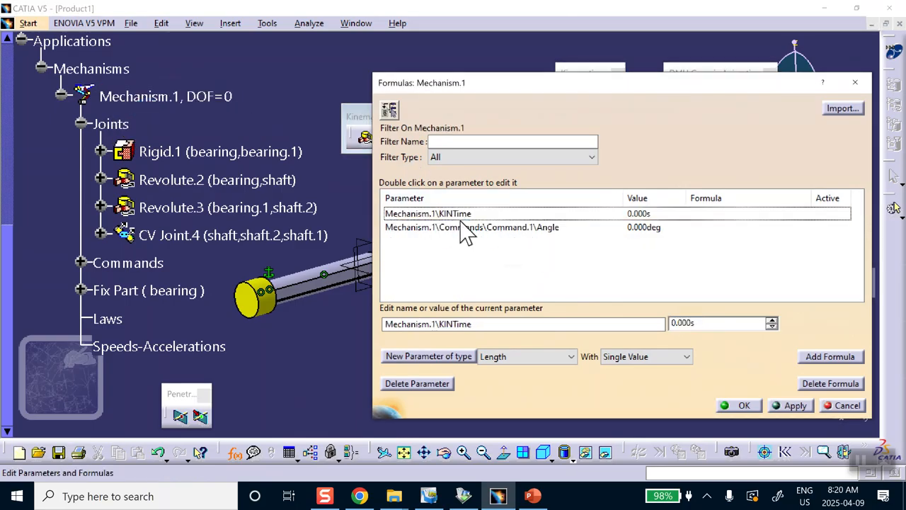
{"action": "left_click", "coordinate": [485, 227]}
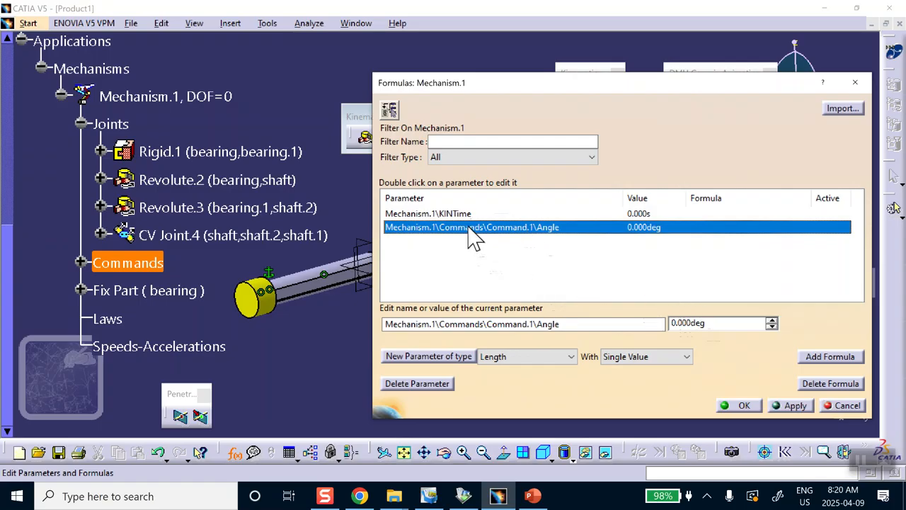
{"action": "left_click", "coordinate": [816, 358]}
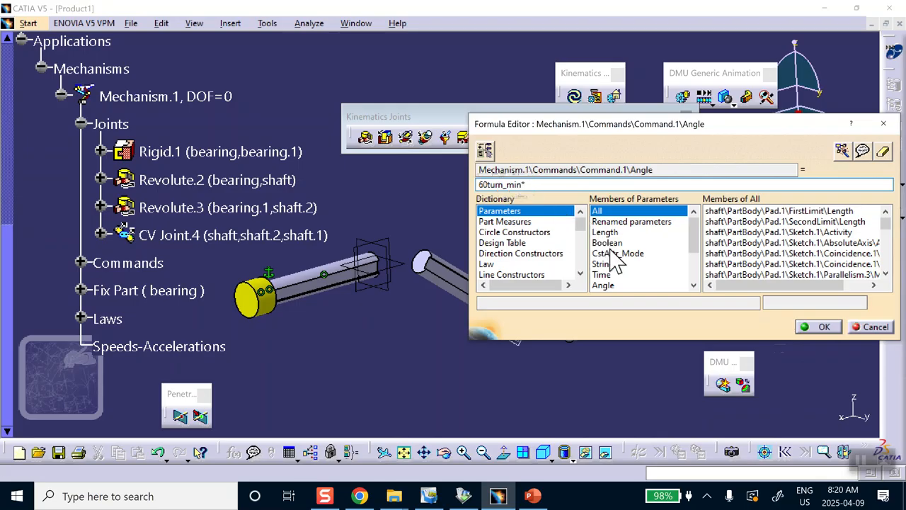
{"action": "left_click", "coordinate": [602, 275]}
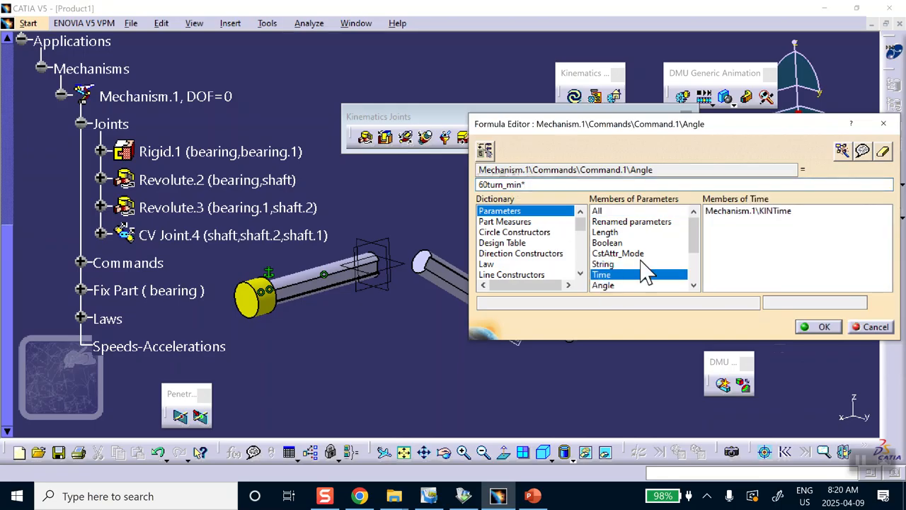
{"action": "double_click", "coordinate": [724, 210]}
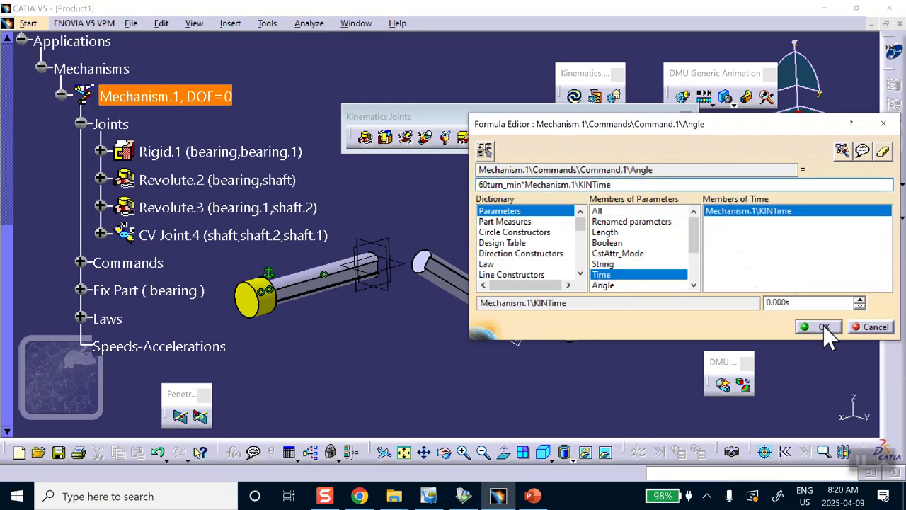
{"action": "left_click", "coordinate": [823, 326]}
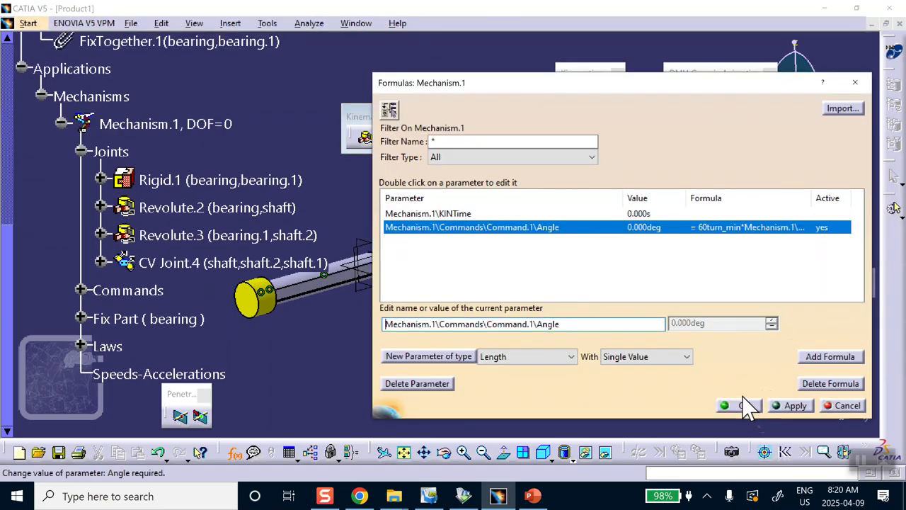
{"action": "left_click", "coordinate": [740, 405]}
Start a Speed and Acceleration sensor for Mechanism.1 with the fixed bearing as reference product
{"action": "middle_click_drag", "start_coordinate": [464, 375], "coordinate": [470, 386]}
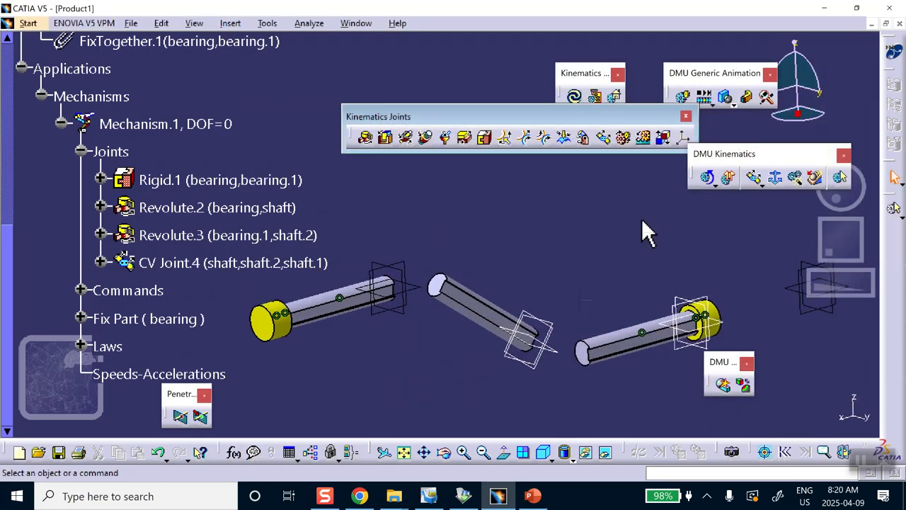
{"action": "left_click", "coordinate": [816, 178]}
{"action": "left_click_drag", "start_coordinate": [748, 202], "coordinate": [626, 94]}
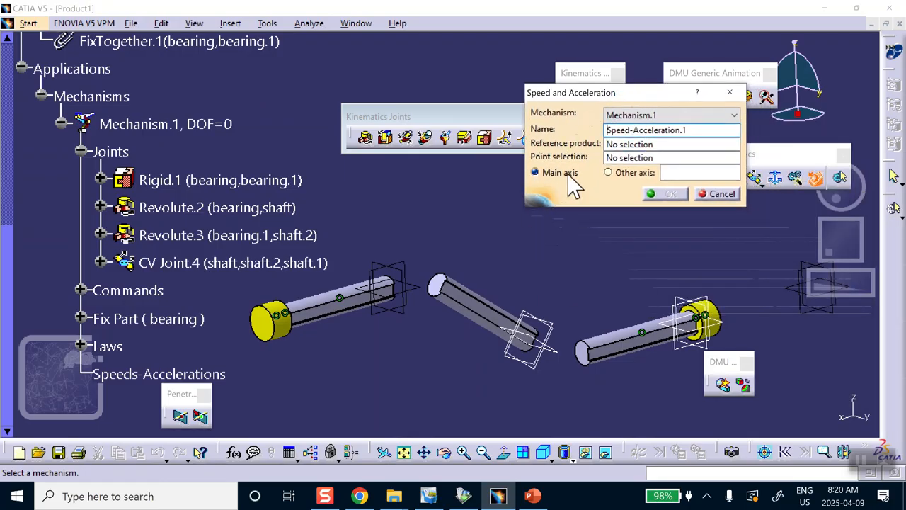
{"action": "mouse_move", "coordinate": [368, 324]}
{"action": "middle_mouse_down"}
{"action": "mouse_move", "coordinate": [404, 337]}
{"action": "mouse_move", "coordinate": [415, 329]}
{"action": "mouse_move", "coordinate": [486, 229]}
{"action": "middle_mouse_up"}
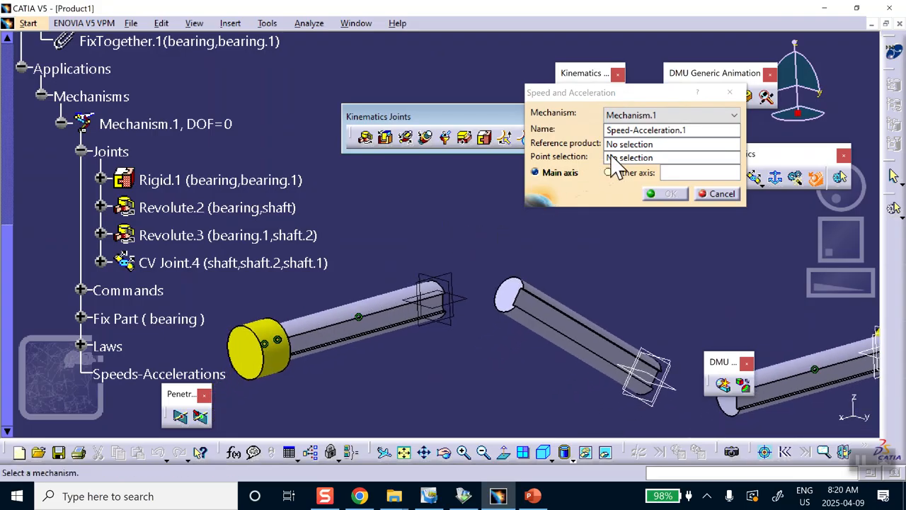
{"action": "left_click", "coordinate": [636, 145]}
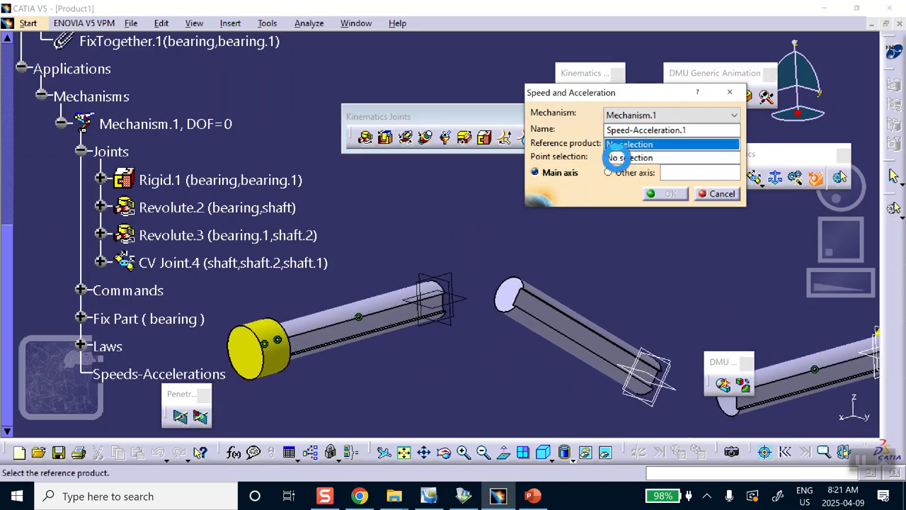
{"action": "left_click", "coordinate": [279, 361]}
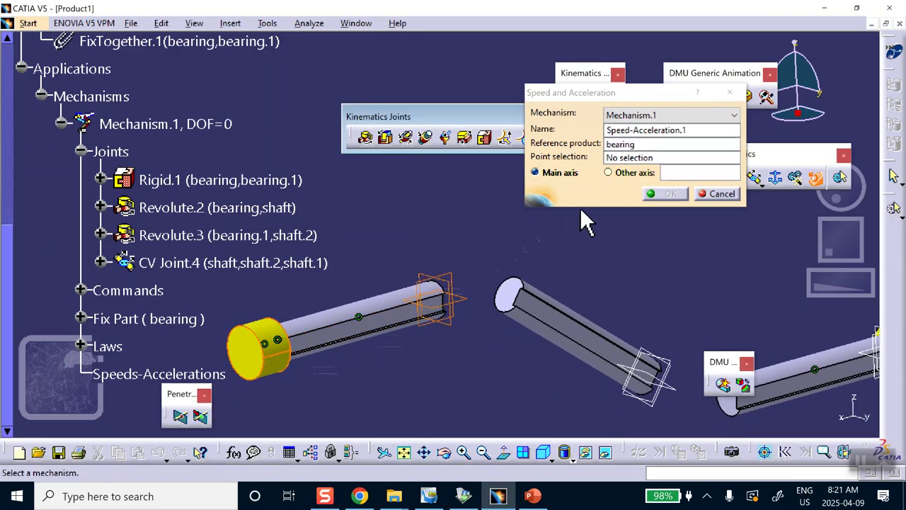
Complete the first Speed and Acceleration sensor with a corner vertex at the input shaft's free end, facing the intermediate shaft
{"action": "left_click", "coordinate": [634, 157]}
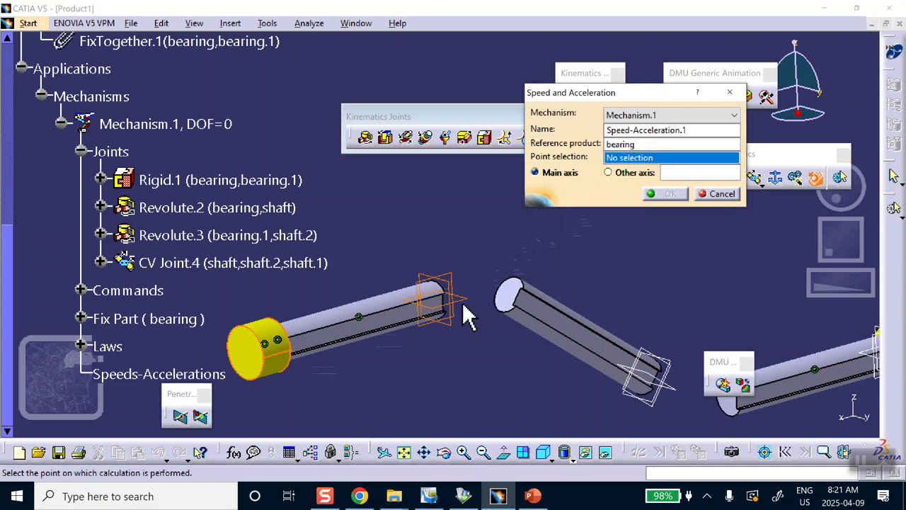
{"action": "middle_click_drag", "start_coordinate": [442, 319], "coordinate": [453, 196], "text": "ctrl"}
{"action": "middle_click_drag", "start_coordinate": [414, 300], "coordinate": [392, 175]}
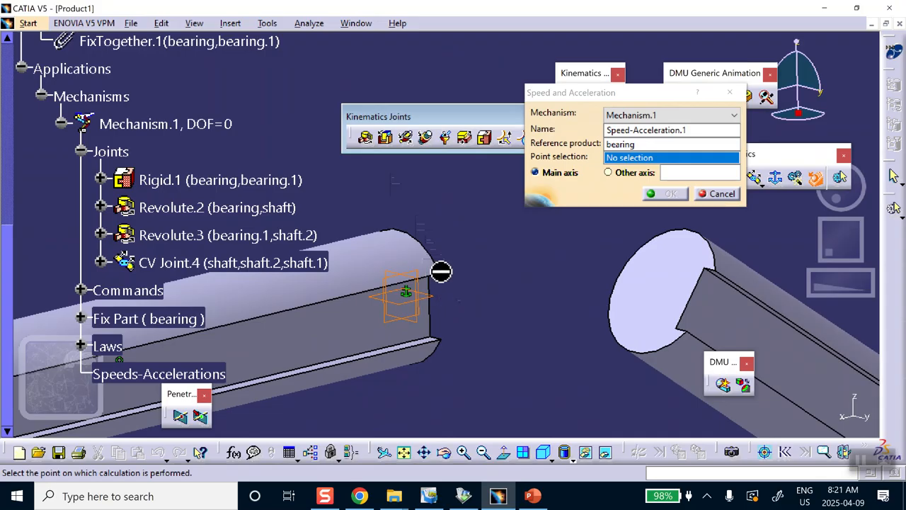
{"action": "left_click", "coordinate": [459, 287]}
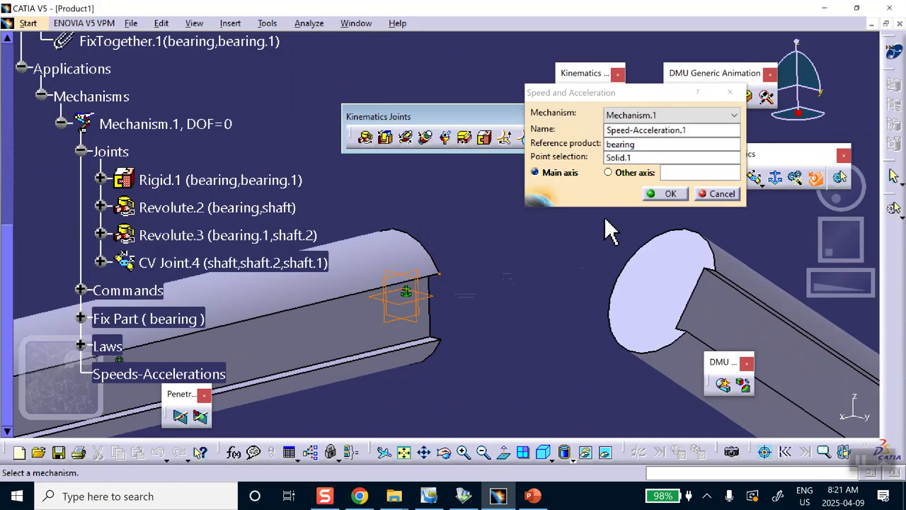
{"action": "left_click", "coordinate": [670, 196]}
Create a second Speed and Acceleration sensor with the fixed bearing as reference product and a vertex at the output shaft's free end
{"action": "middle_click_drag", "start_coordinate": [563, 266], "coordinate": [657, 233]}
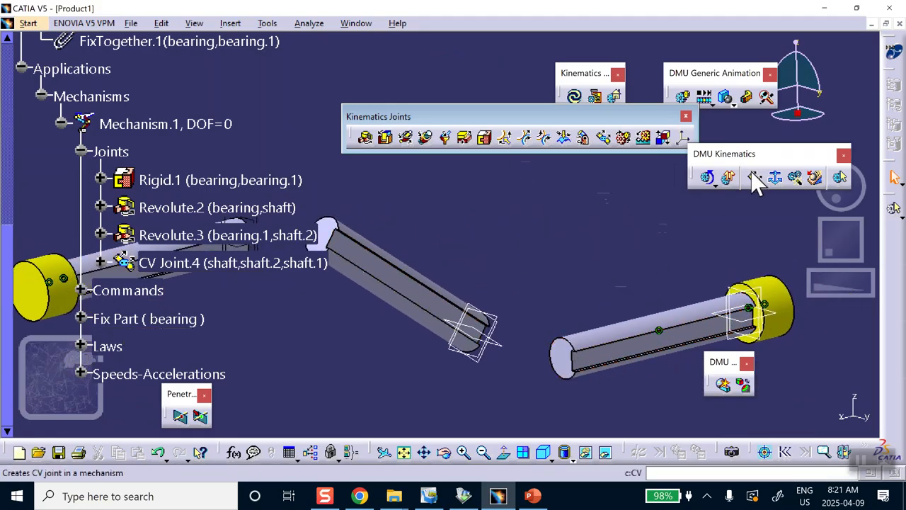
{"action": "left_click", "coordinate": [806, 178]}
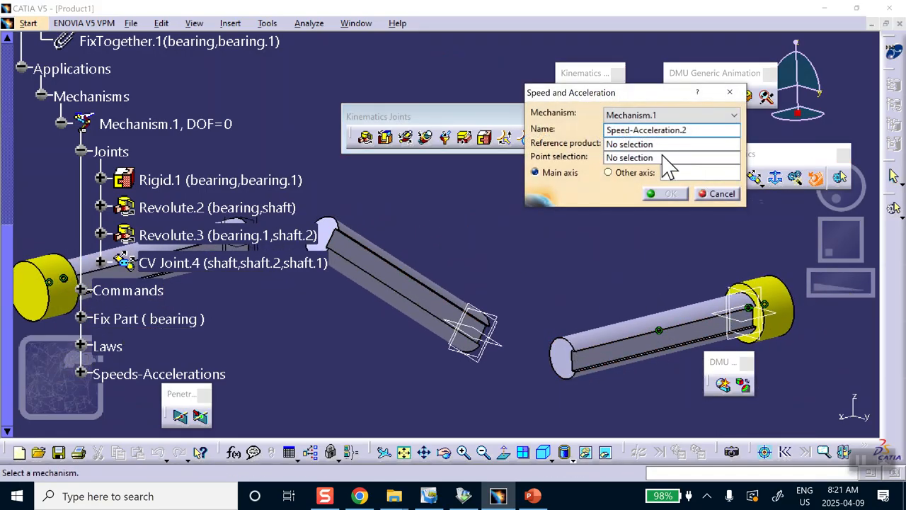
{"action": "left_click", "coordinate": [634, 144]}
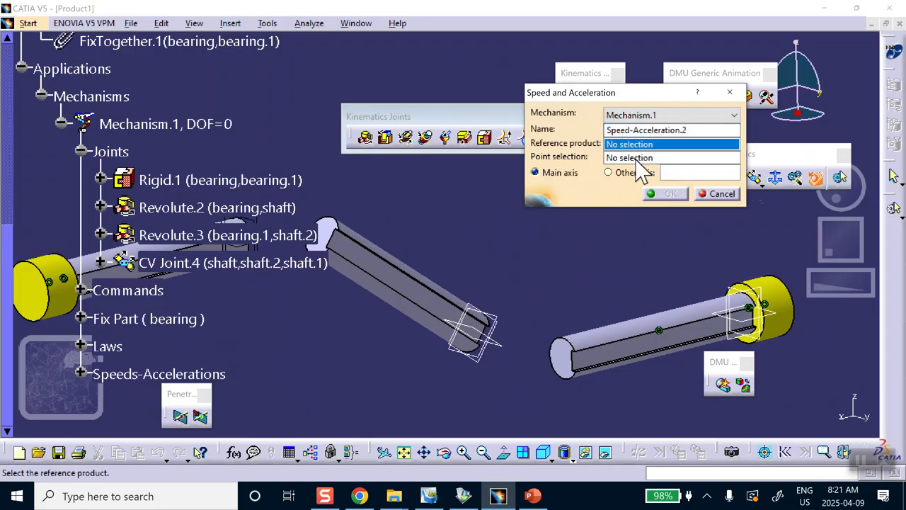
{"action": "left_click", "coordinate": [50, 294]}
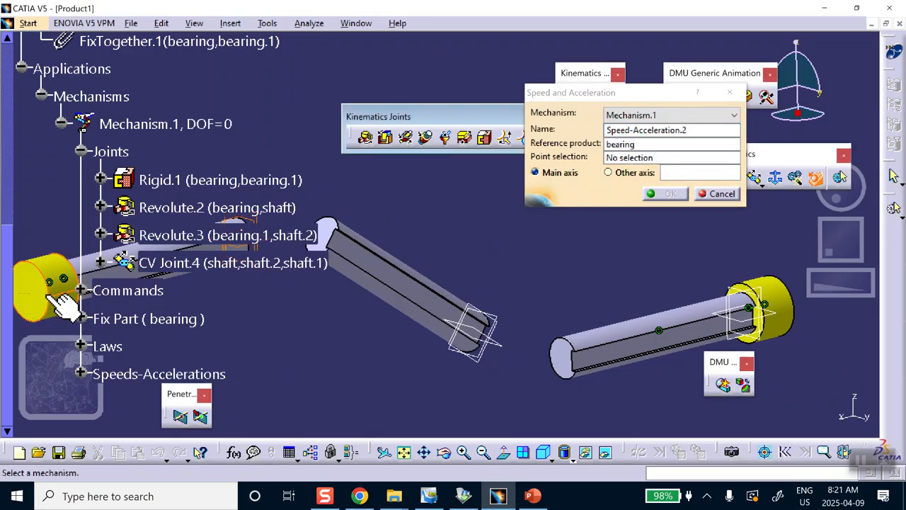
{"action": "left_click", "coordinate": [626, 159]}
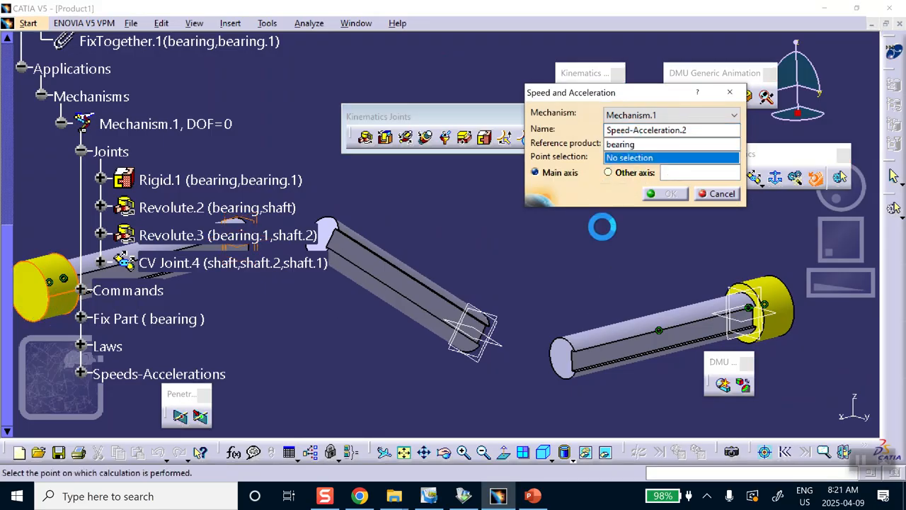
{"action": "left_click", "coordinate": [587, 361]}
{"action": "left_click", "coordinate": [661, 193]}
Start a law-based kinematics simulation of Mechanism.1 and set its maximum time bound to 5 s
{"action": "middle_click_drag", "start_coordinate": [509, 227], "coordinate": [619, 311]}
{"action": "left_click", "coordinate": [711, 179]}
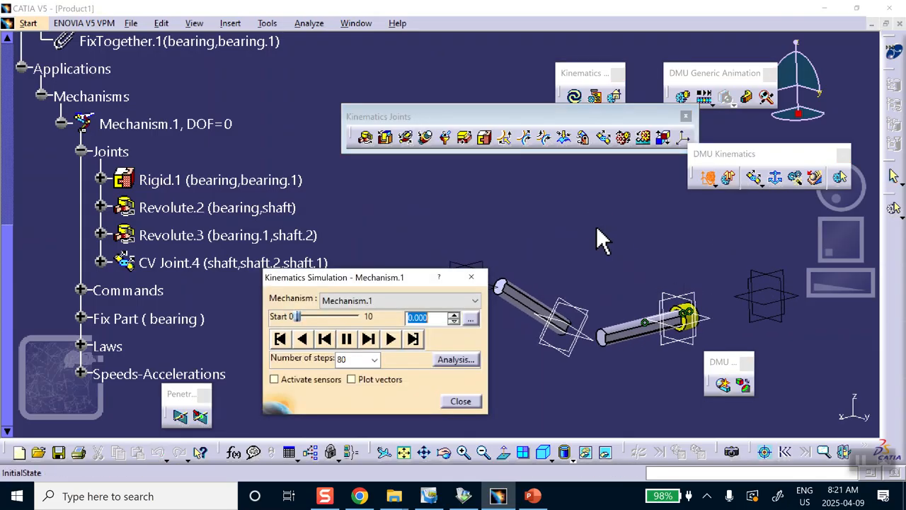
{"action": "left_click", "coordinate": [471, 318]}
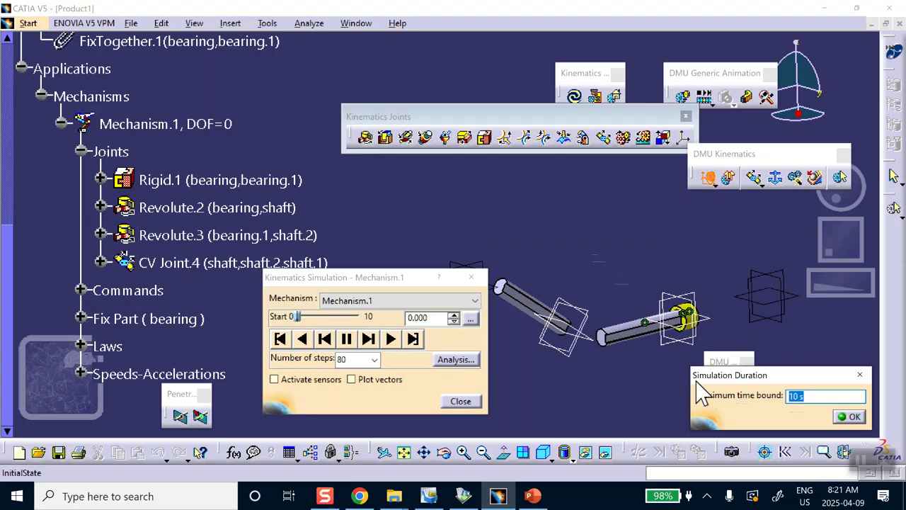
{"action": "left_click", "coordinate": [852, 417]}
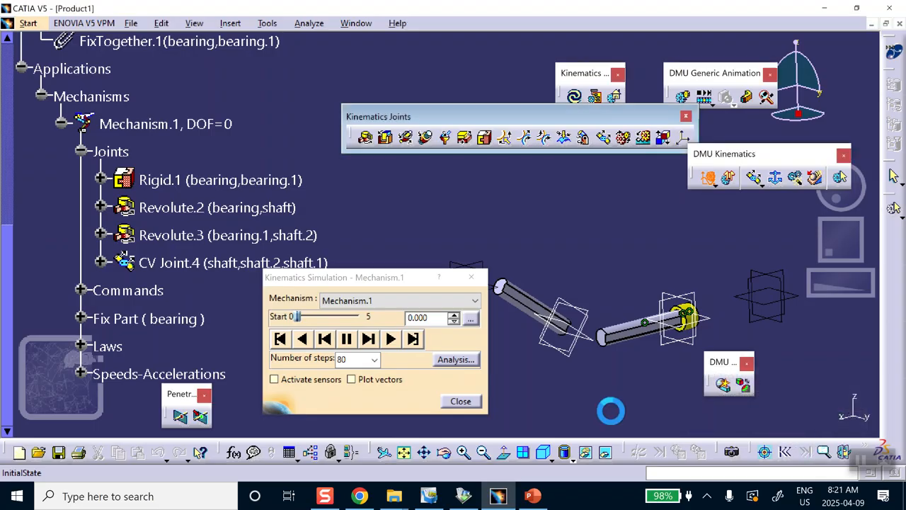
Activate the simulation sensors and observe the Revolute.2 and Revolute.3 joint angles
{"action": "left_click", "coordinate": [274, 379]}
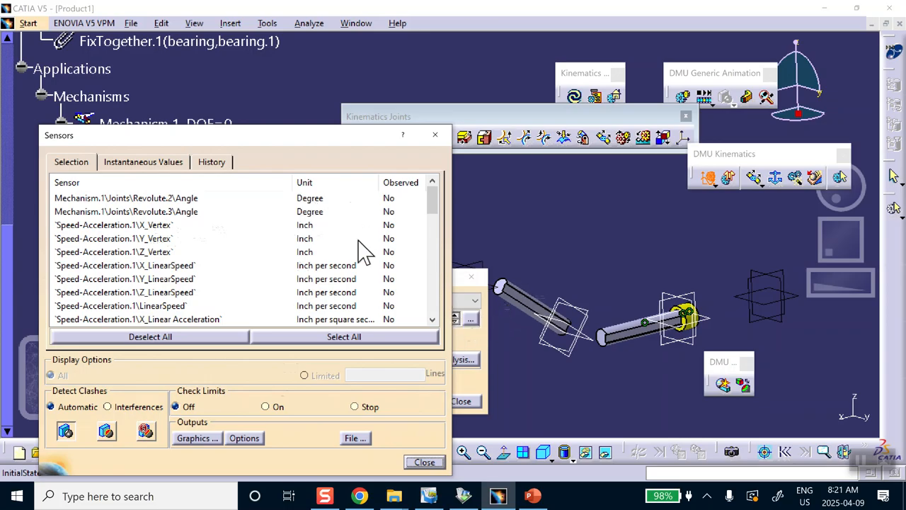
{"action": "left_click", "coordinate": [179, 198]}
{"action": "left_click", "coordinate": [385, 212]}
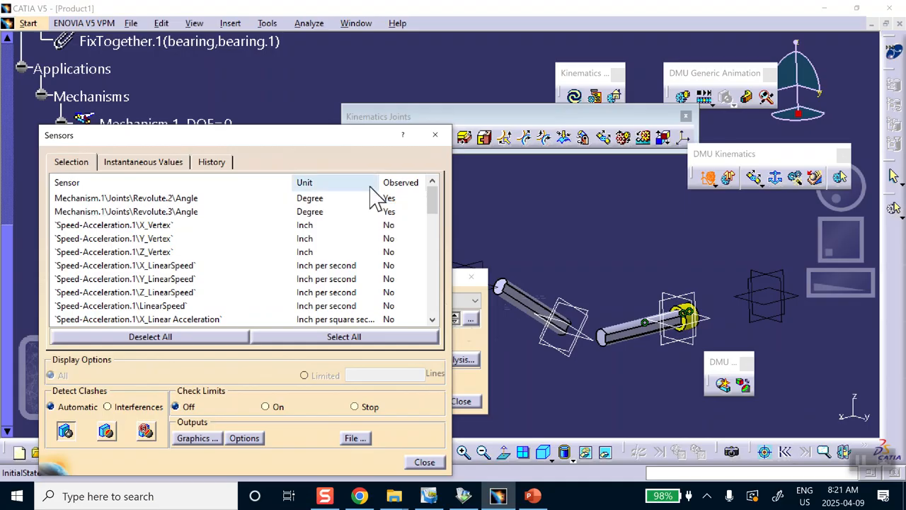
Move the Sensors and simulation dialogs apart and play the simulation forward over its full 5 s
{"action": "left_click_drag", "start_coordinate": [338, 149], "coordinate": [274, 391]}
{"action": "left_click_drag", "start_coordinate": [415, 277], "coordinate": [453, 115]}
{"action": "left_click", "coordinate": [447, 177]}
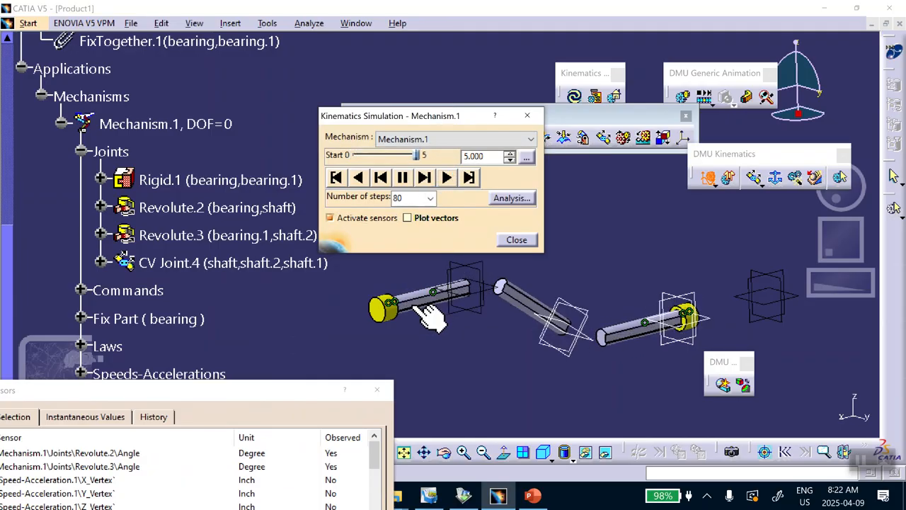
Plot the observed sensors against time and compare the Revolute.2 and Revolute.3 angle curves
{"action": "left_click_drag", "start_coordinate": [262, 391], "coordinate": [388, 89]}
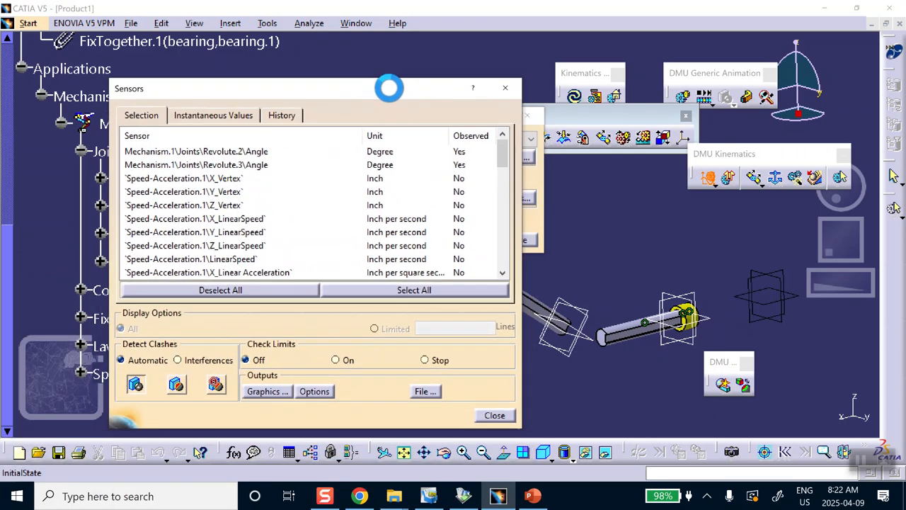
{"action": "left_click", "coordinate": [260, 391]}
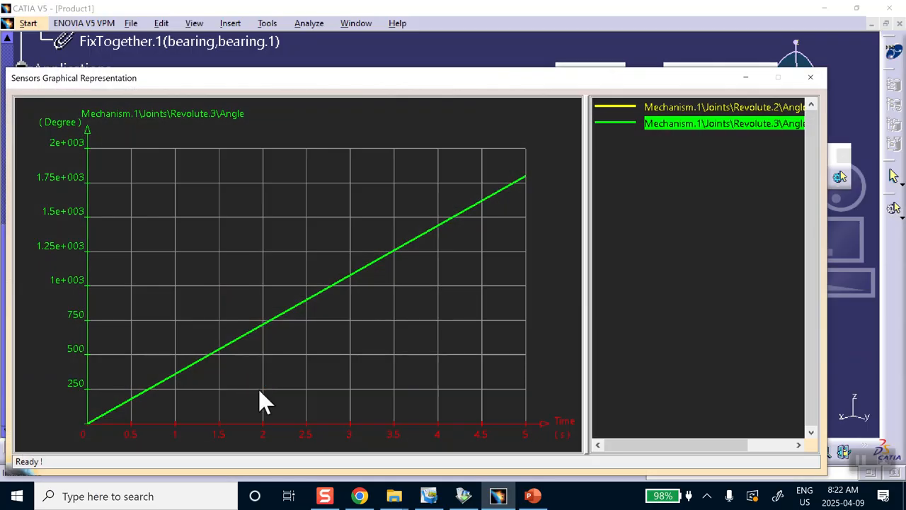
{"action": "left_click", "coordinate": [672, 110]}
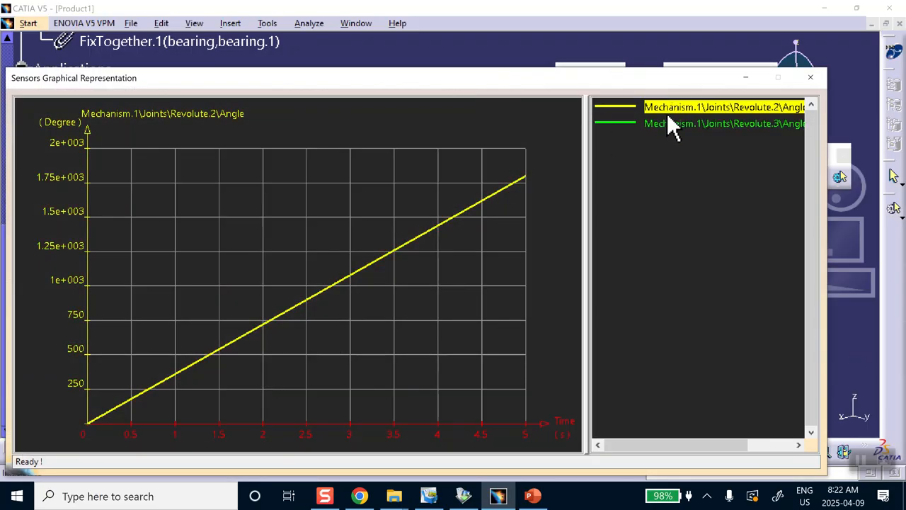
{"action": "left_click", "coordinate": [668, 123]}
{"action": "left_click", "coordinate": [658, 108]}
{"action": "left_click", "coordinate": [658, 123]}
{"action": "left_click", "coordinate": [657, 107]}
{"action": "left_click", "coordinate": [657, 126]}
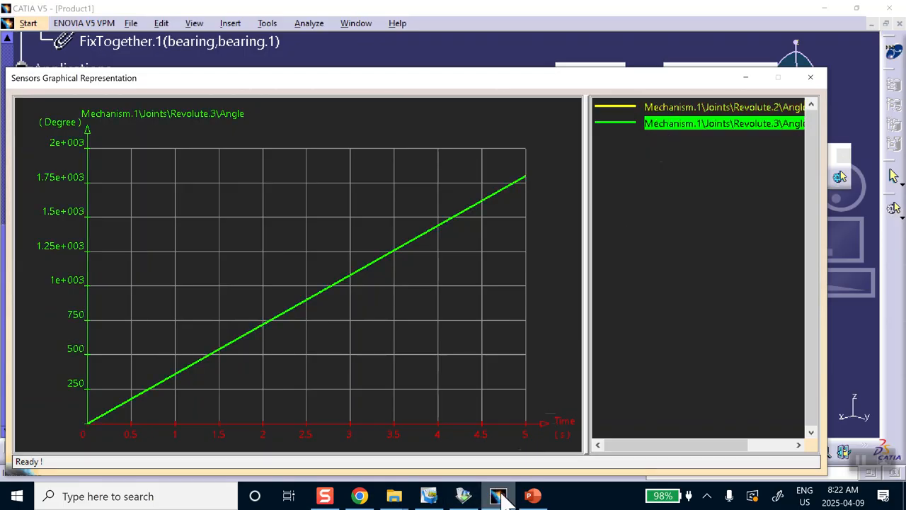
Switch to PowerPoint to review slide 6 with the Simscape shaft speed plots, and return to CATIA
{"action": "left_click", "coordinate": [533, 494]}
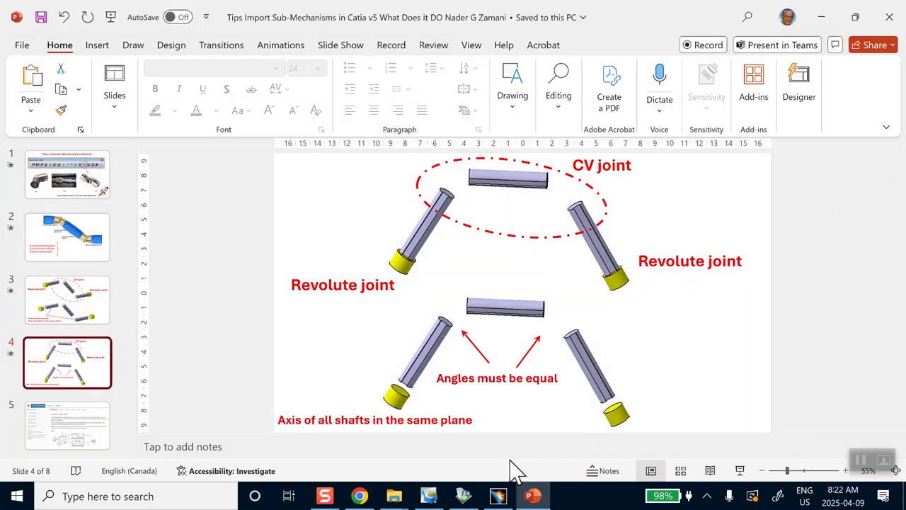
{"action": "scroll", "coordinate": [82, 297], "scroll_direction": "down", "scroll_amount": 4}
{"action": "left_click", "coordinate": [80, 304]}
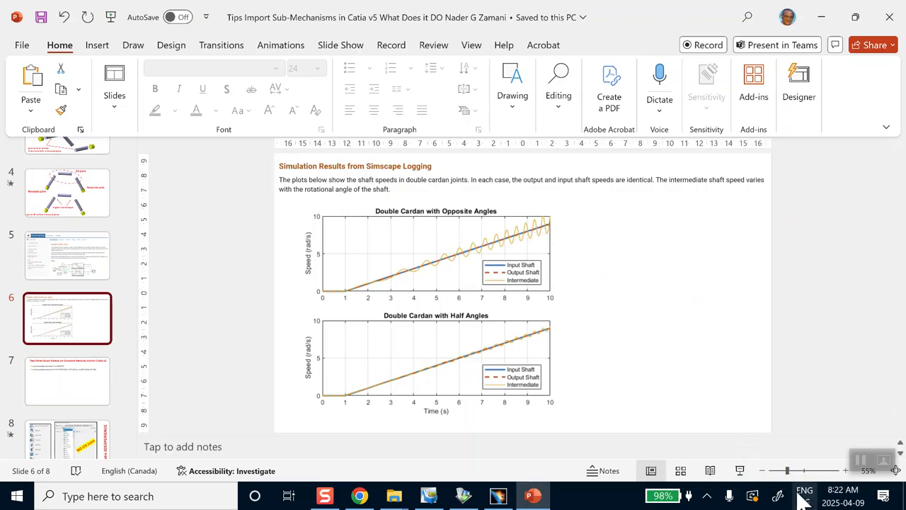
{"action": "left_click", "coordinate": [533, 496]}
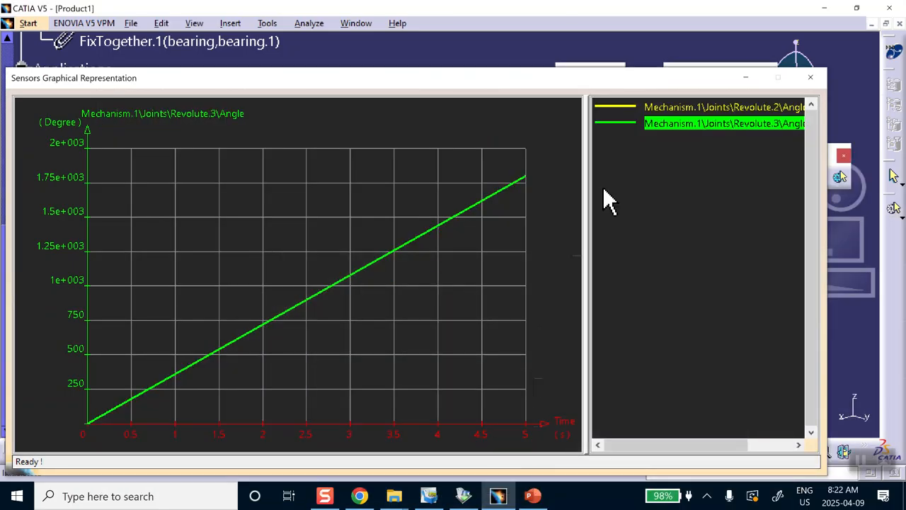
Switch to PowerPoint to review the CV joint title slide and the shaft arrangement slides 3 and 4, and return to CATIA
{"action": "left_click", "coordinate": [531, 497]}
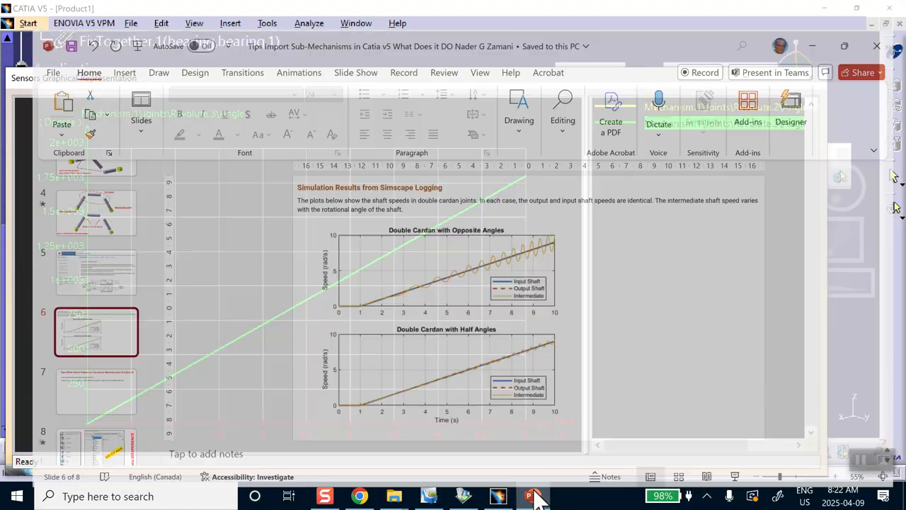
{"action": "scroll", "coordinate": [71, 312], "scroll_direction": "up", "scroll_amount": 5}
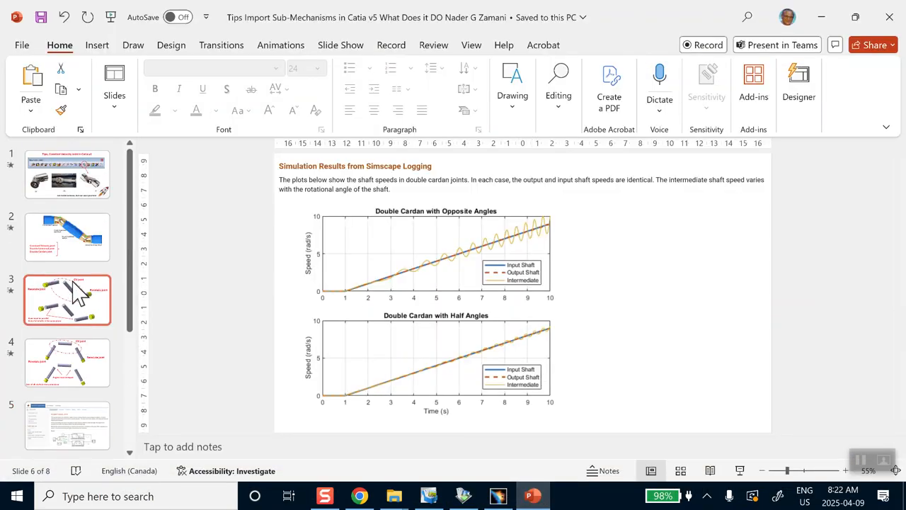
{"action": "left_click", "coordinate": [84, 188]}
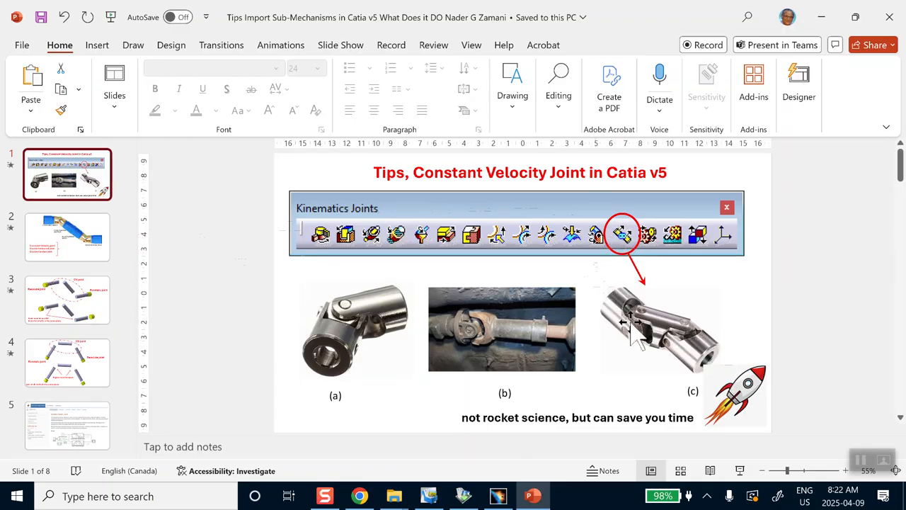
{"action": "left_click", "coordinate": [71, 303]}
{"action": "left_click", "coordinate": [81, 363]}
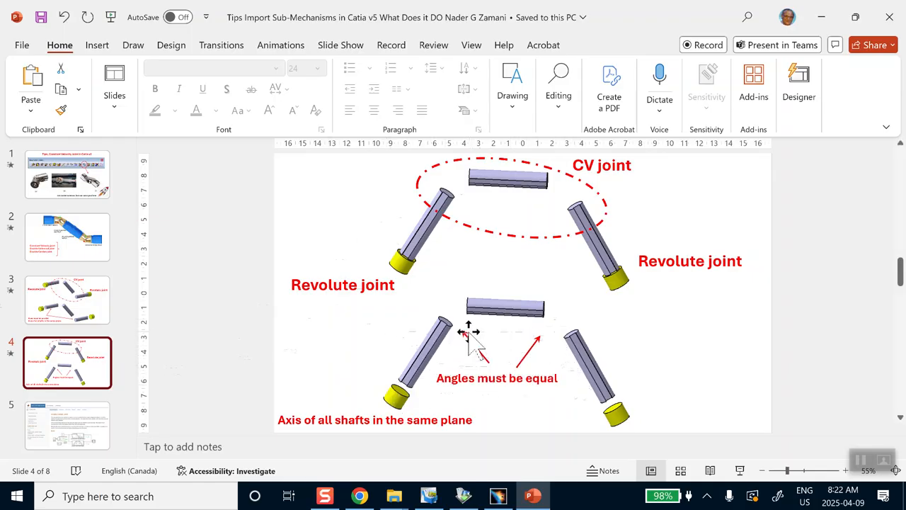
{"action": "left_click", "coordinate": [822, 17]}
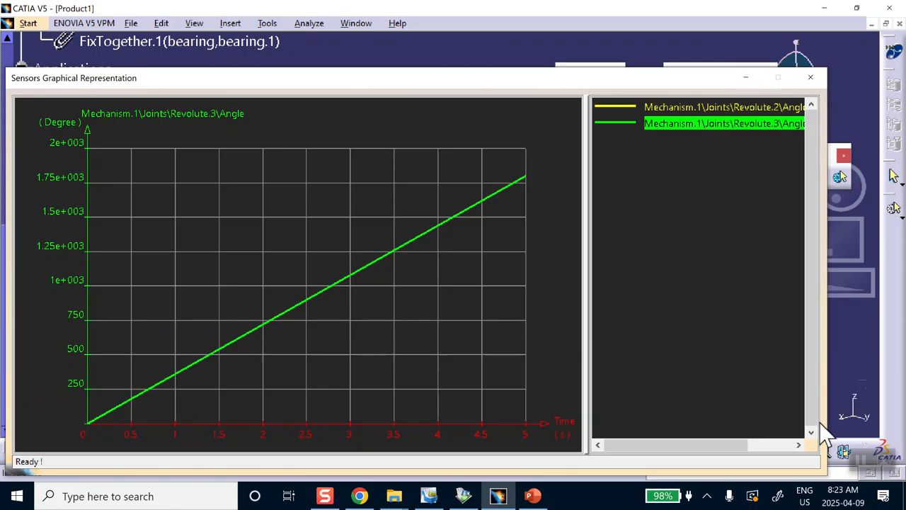
{"action": "left_click", "coordinate": [706, 496]}
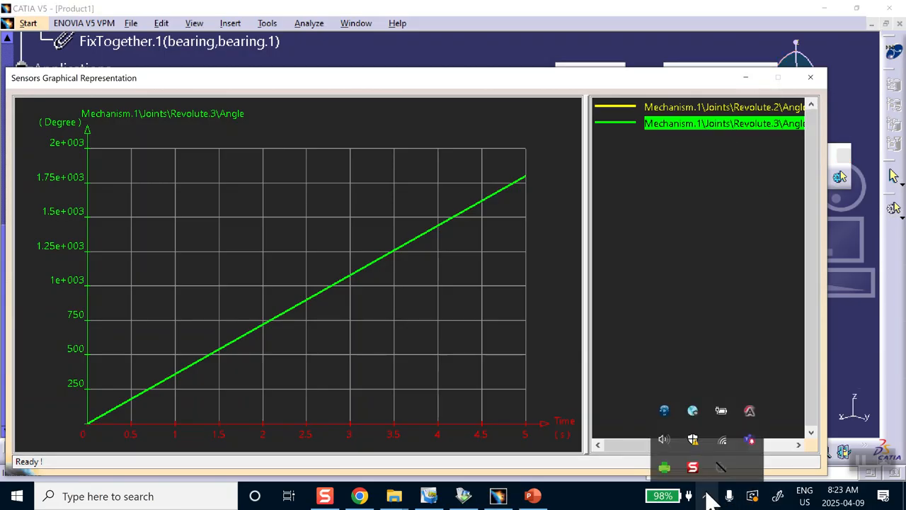